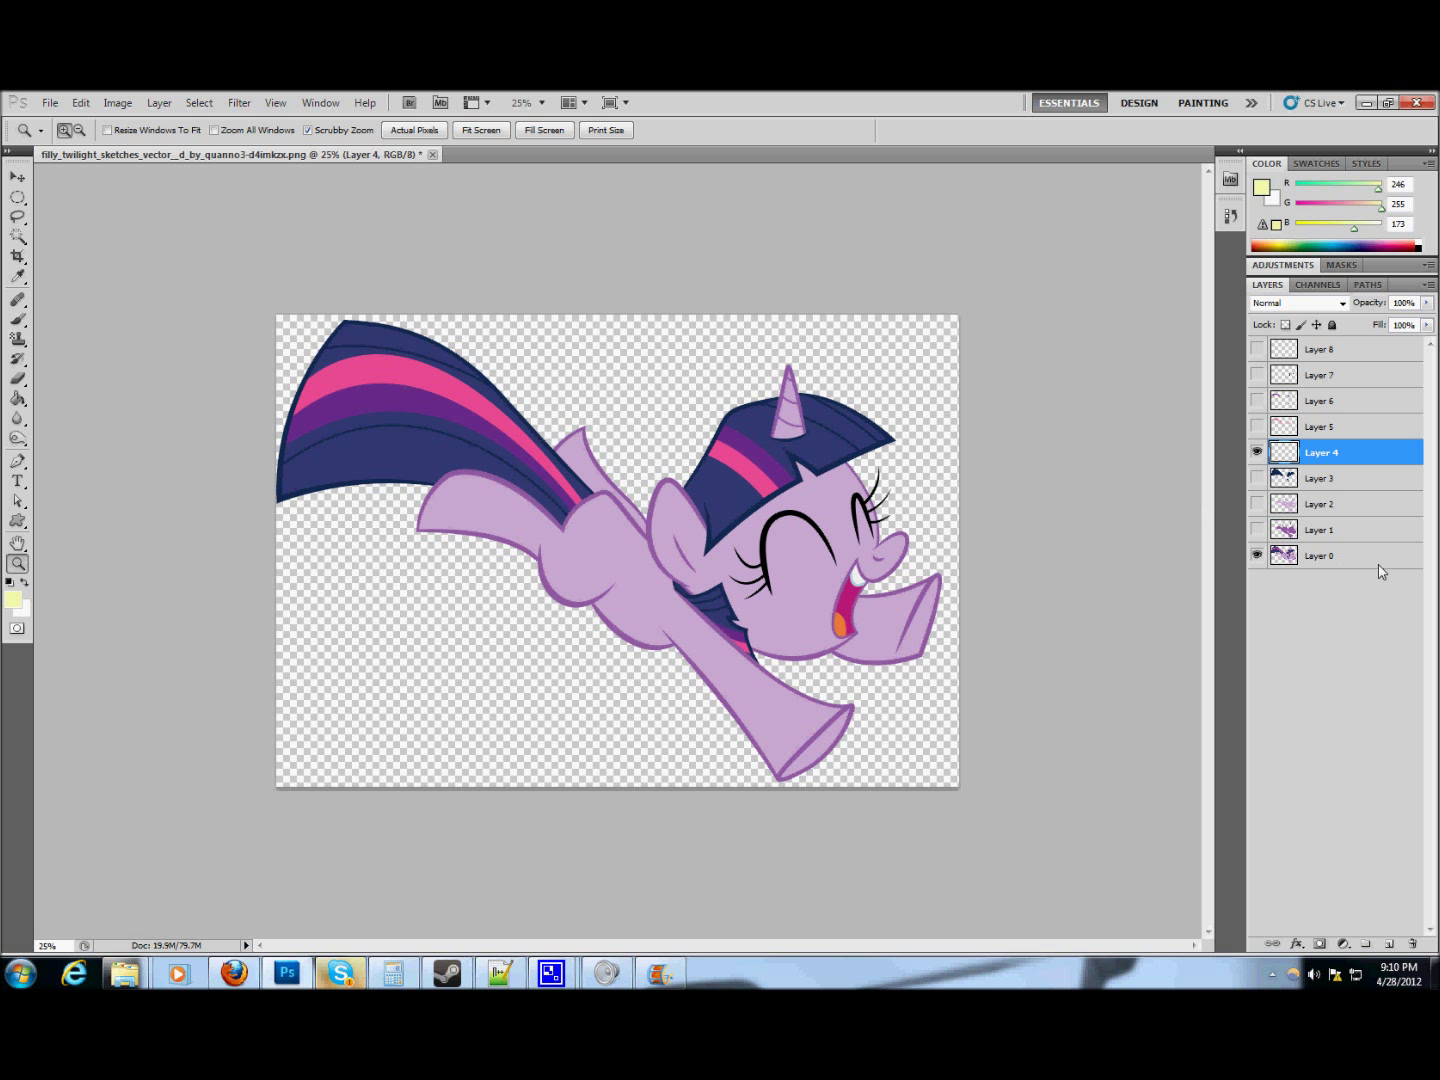
- On Layer 0, select the indigo areas of the tail and of the forelock on the head with the Magic Wand
left_click(1351, 548)
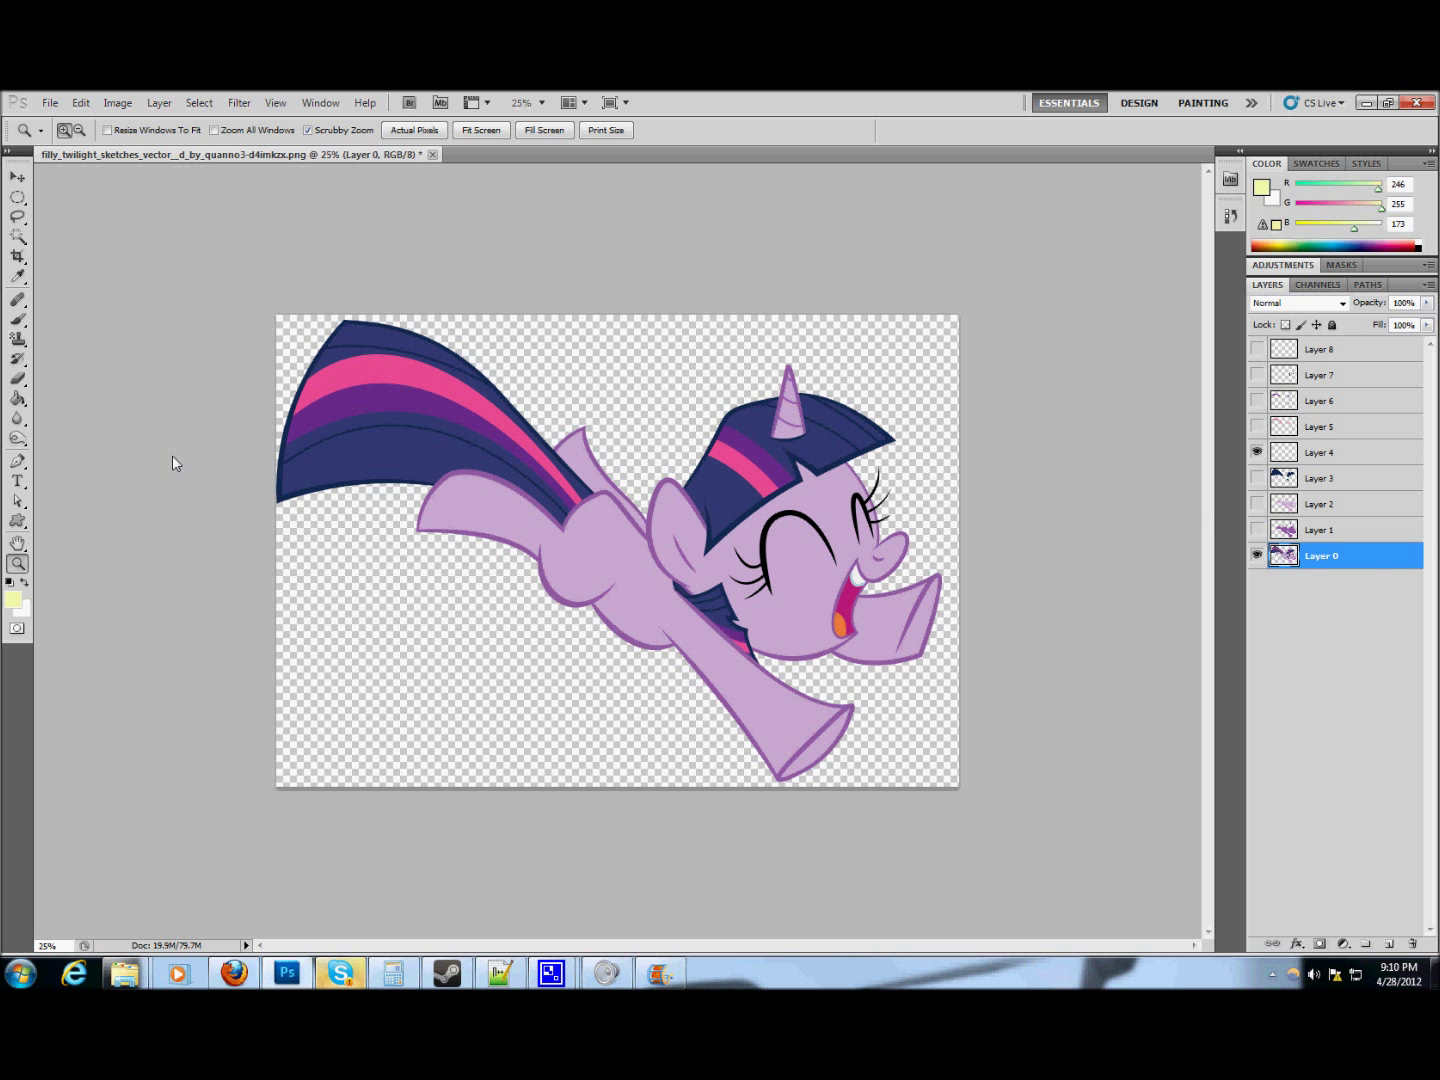
key("w")
left_click(357, 456)
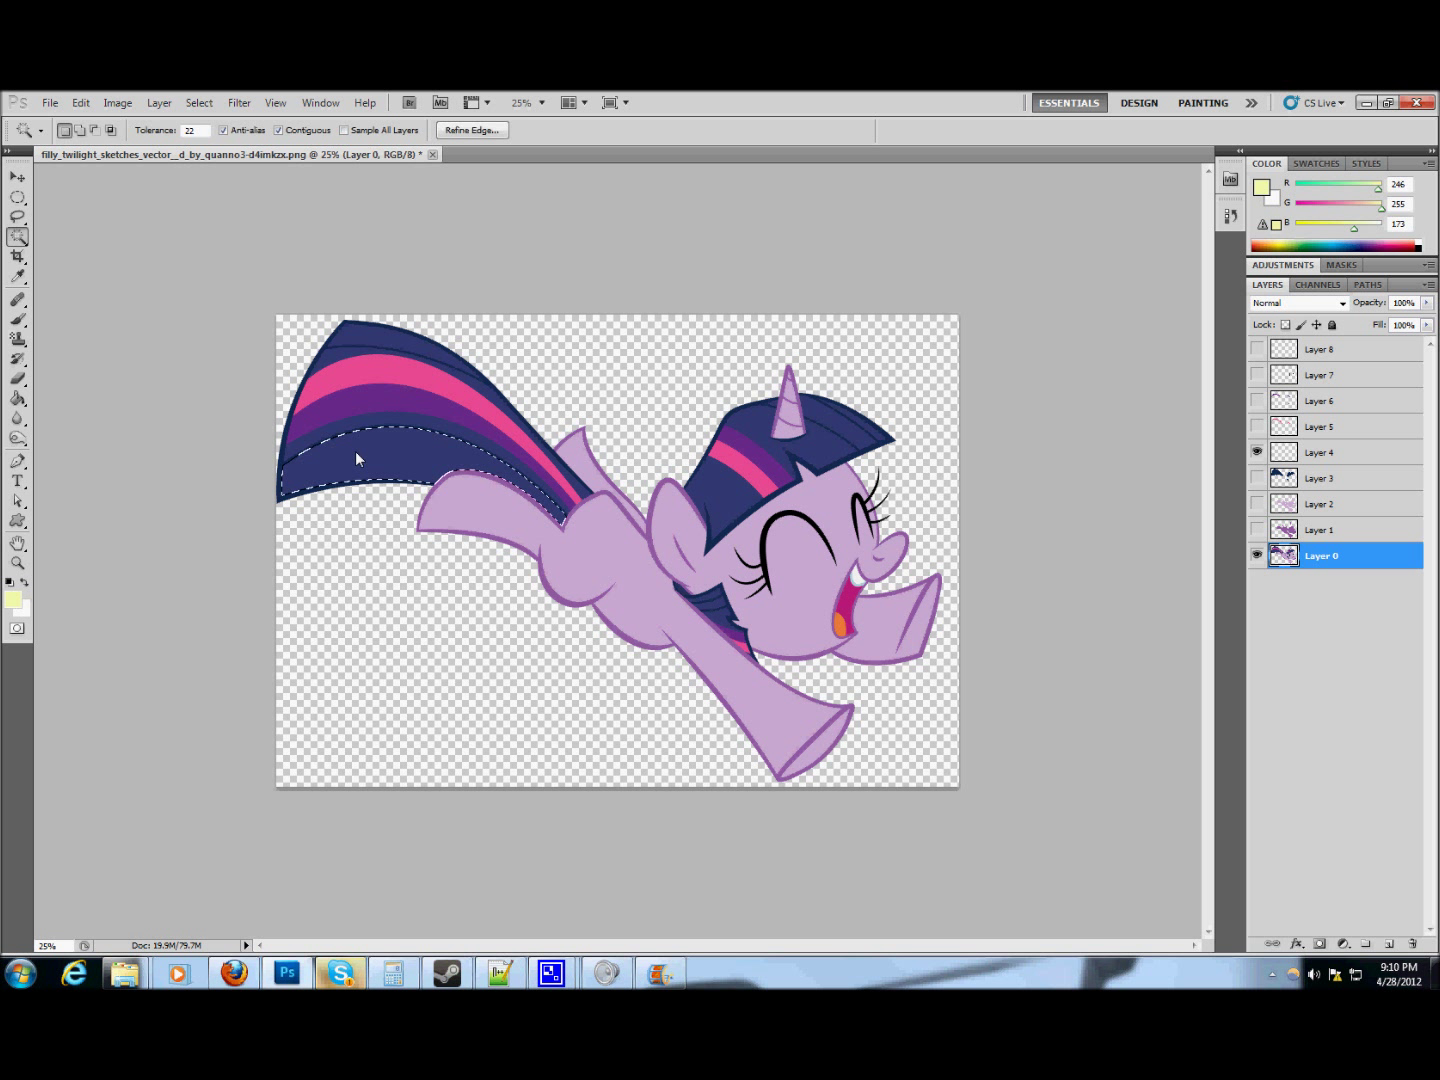
left_click(358, 418, "shift")
left_click(338, 354, "shift")
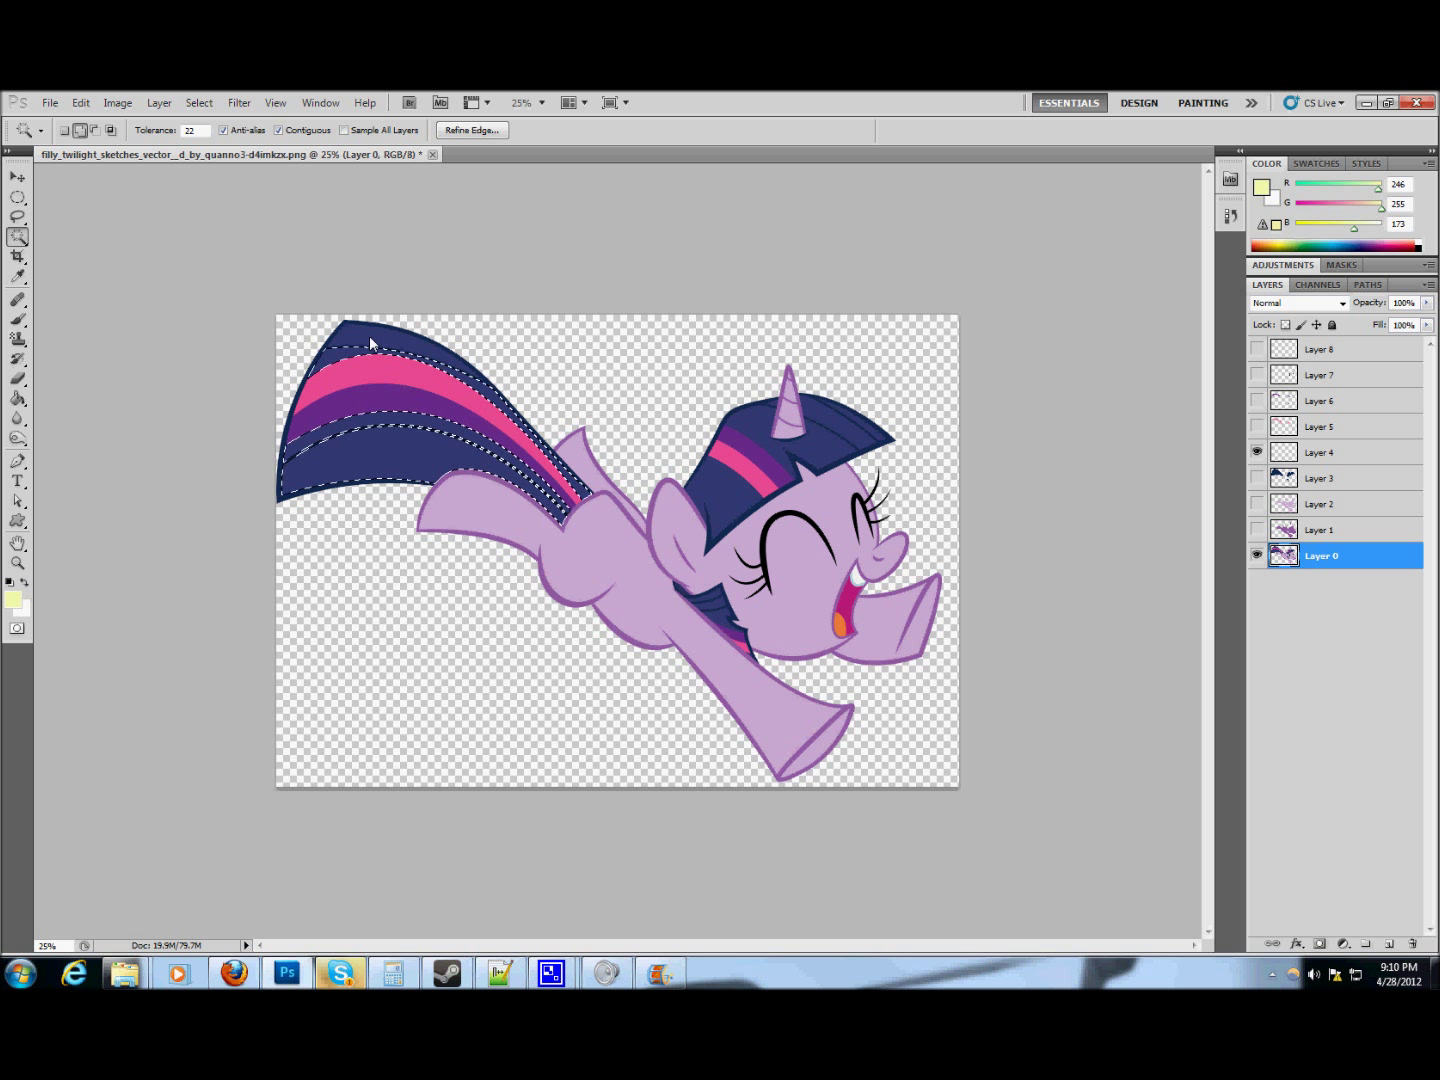
left_click(766, 415, "shift")
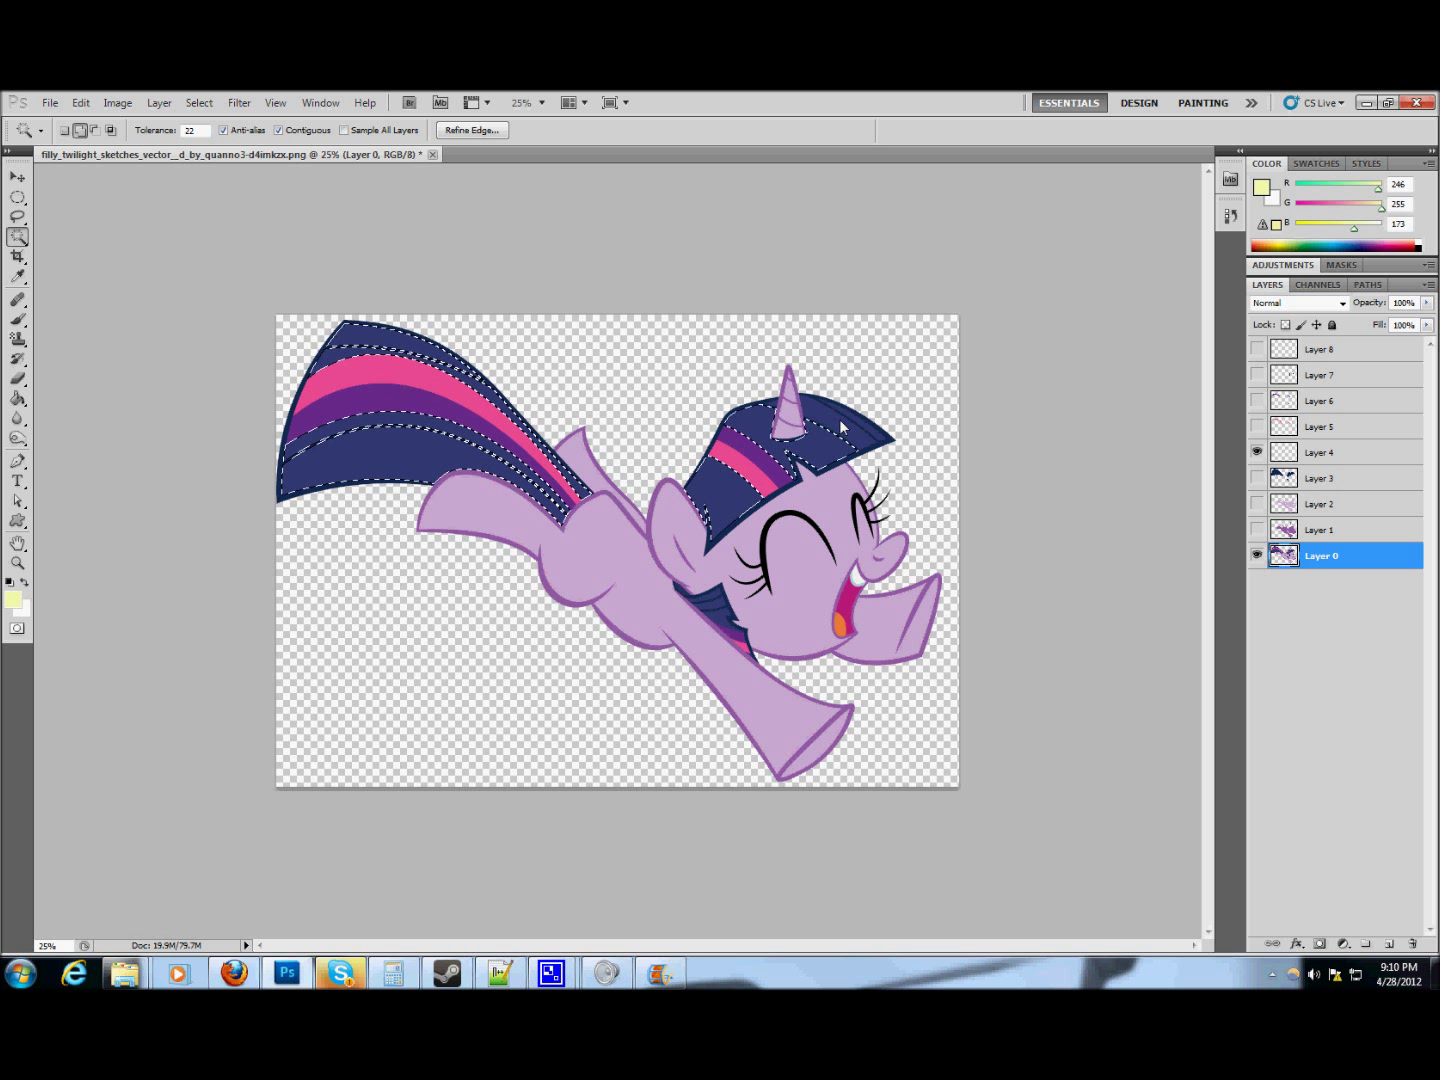
left_click(866, 433, "shift")
- Add the indigo parts of the mane behind the neck to the selection
key("ctrl+d")
key("z")
left_click(751, 625)
left_click(762, 640)
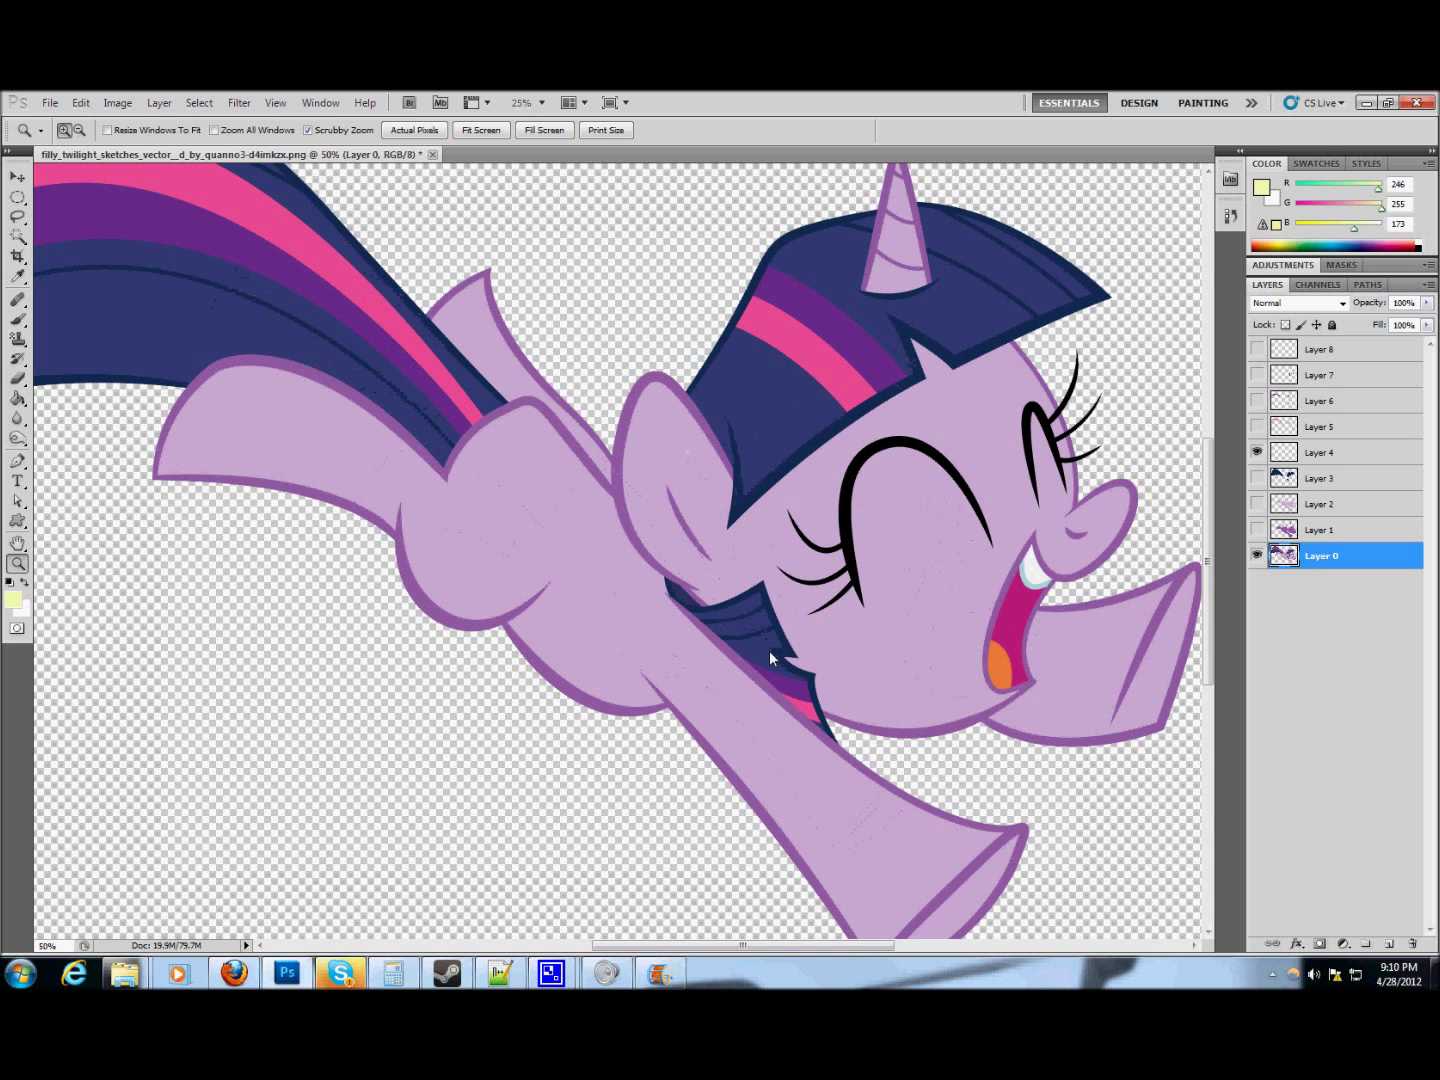
key("w")
left_click(735, 613)
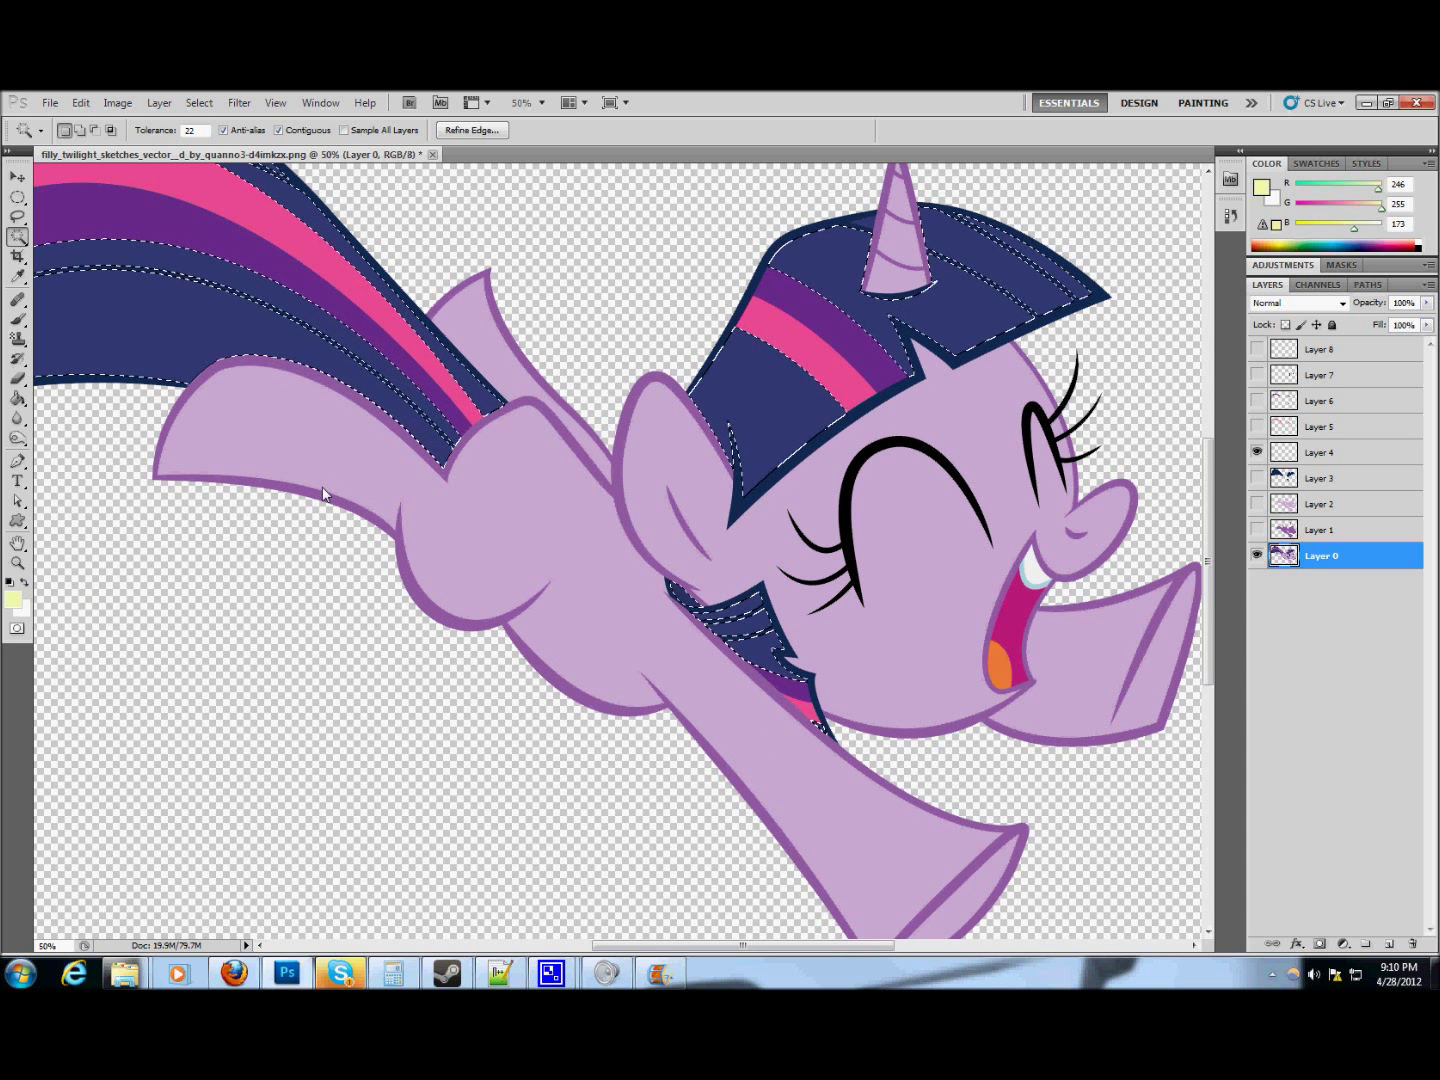
- On Layer 4, with Layer 0 hidden, brush the selected hair areas with the tail's sampled indigo (RGB 53, 59, 115), then deselect
key("z")
key("ctrl+d")
left_click(310, 367, "alt")
key("ctrl+shift+d")
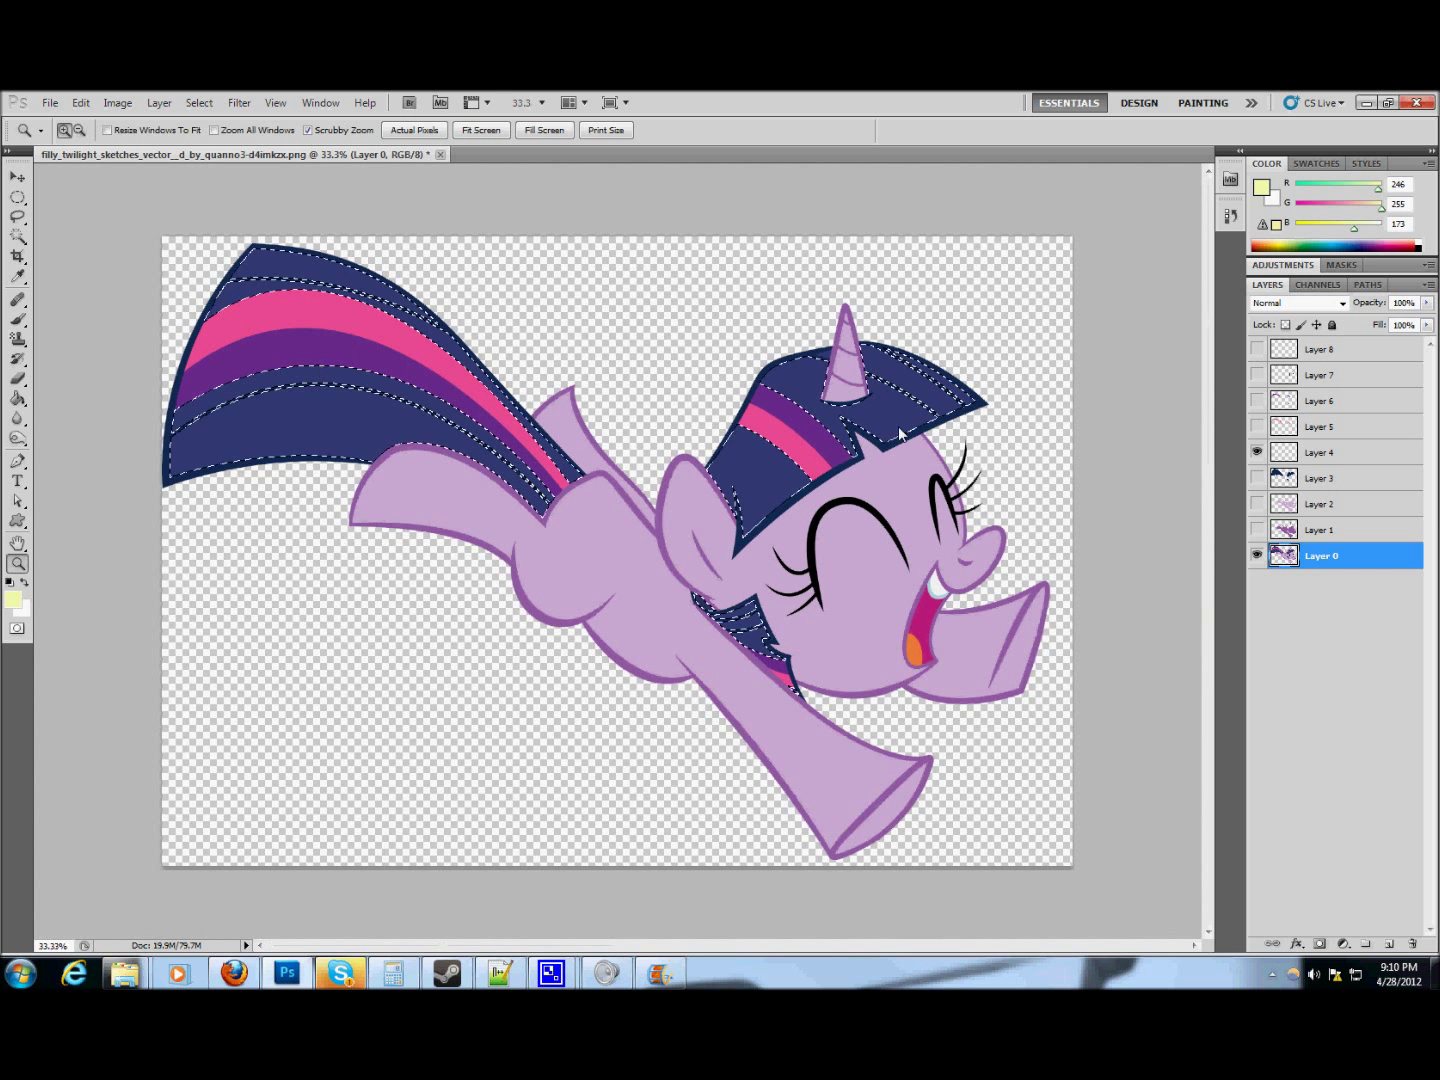
left_click(1350, 452)
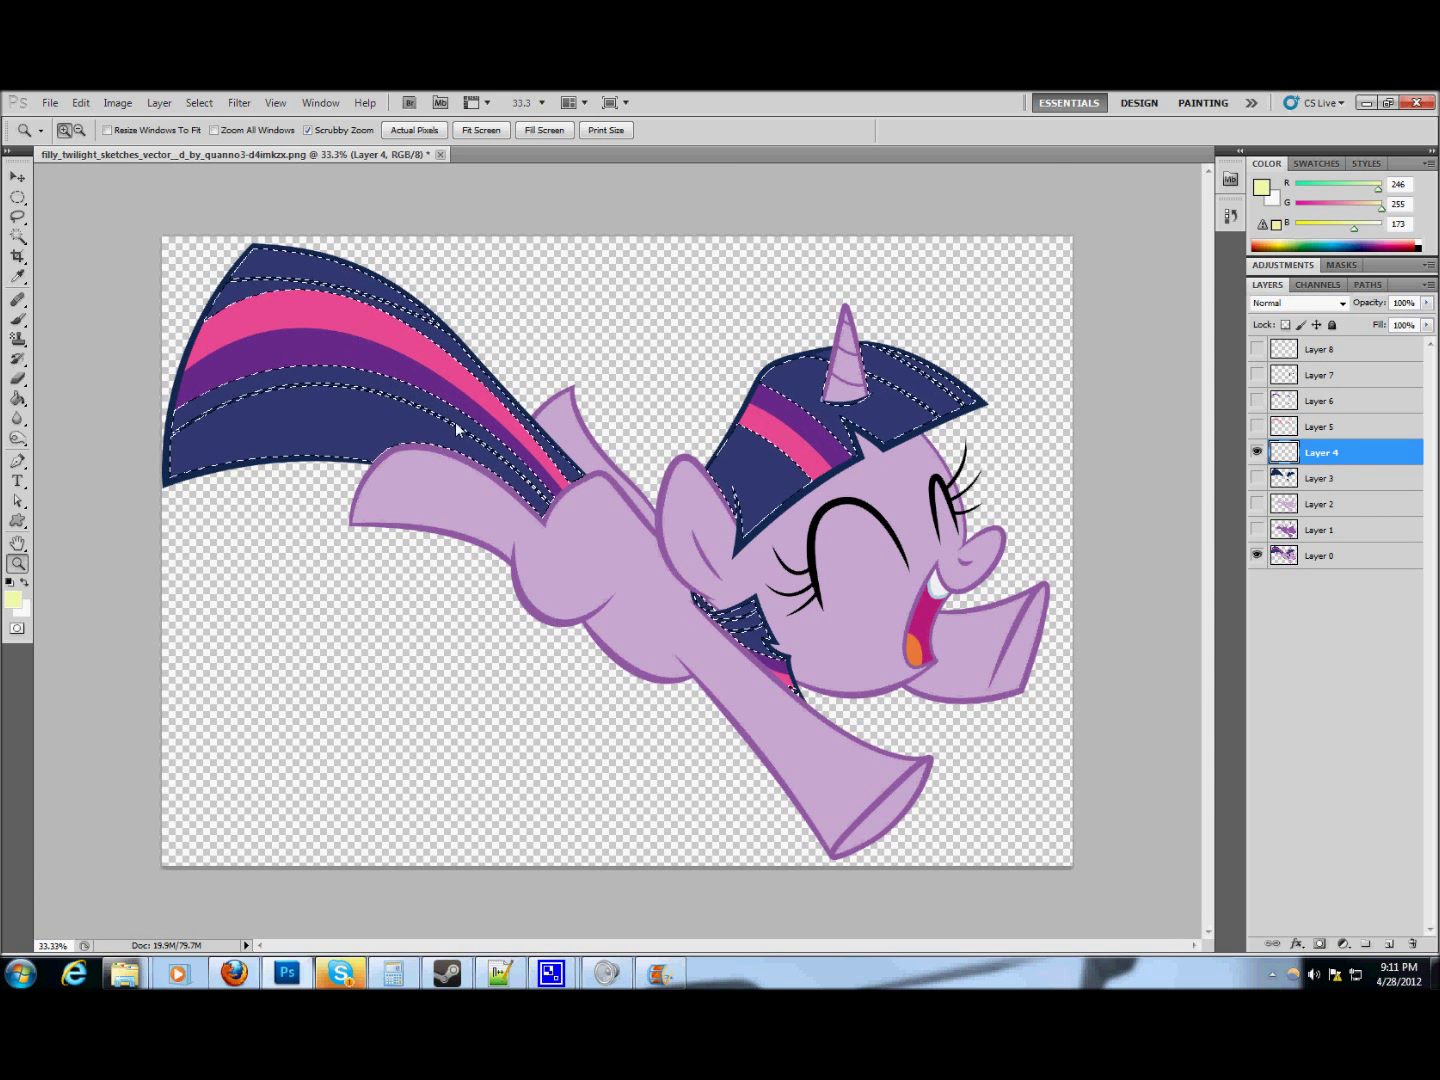
key("w")
key("b")
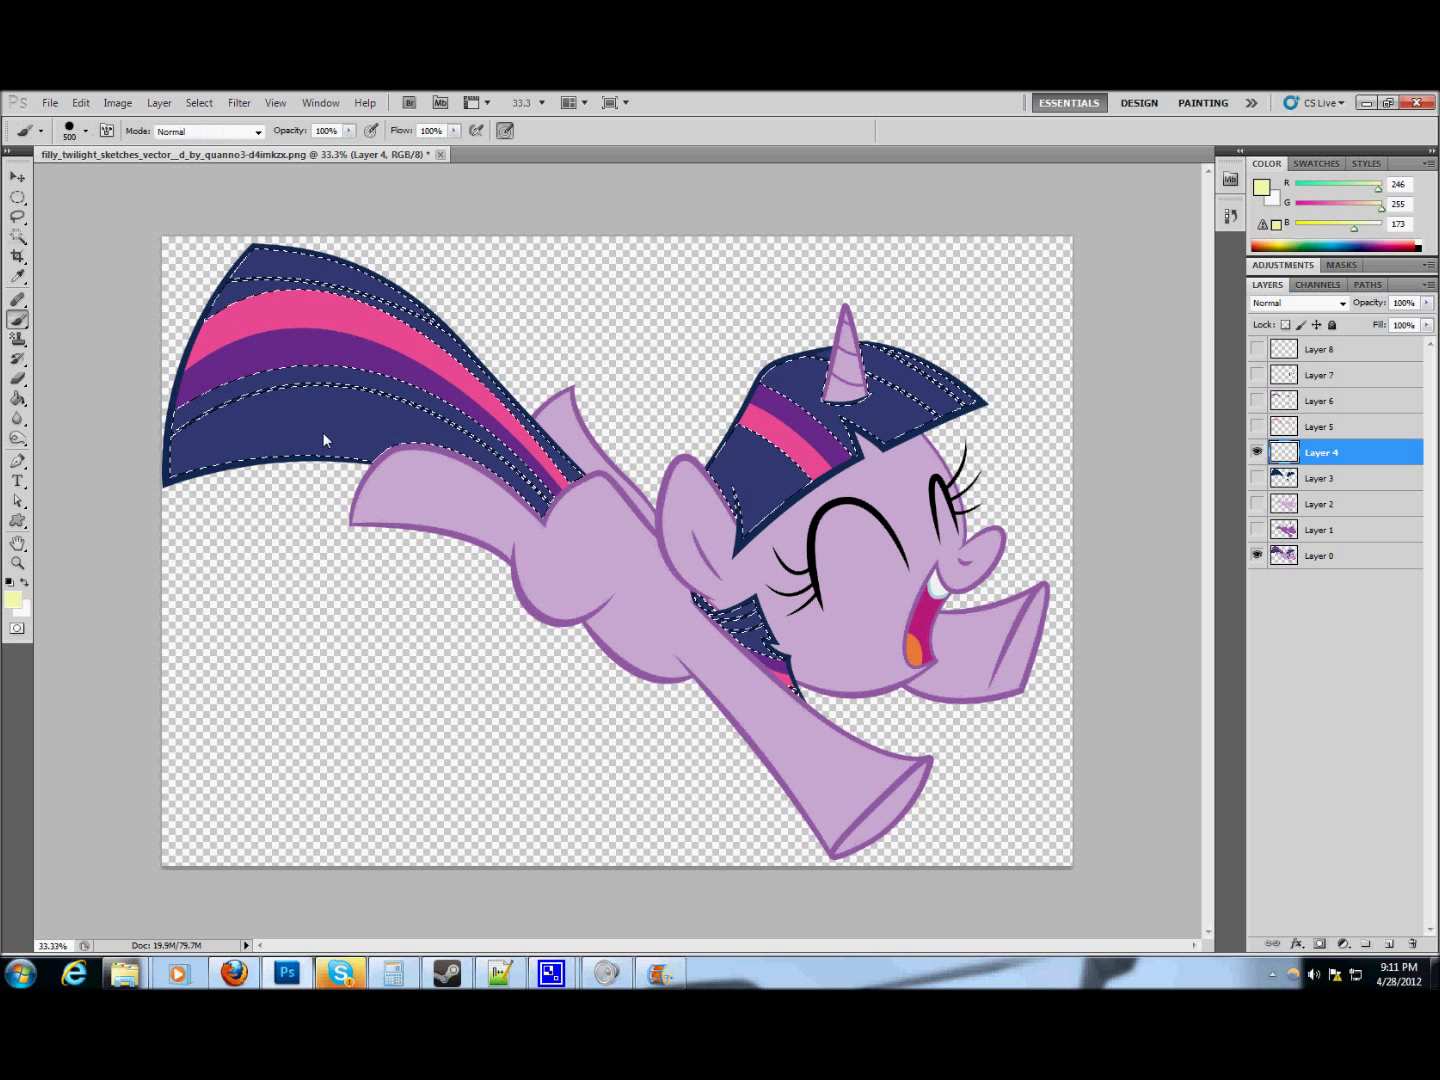
left_click(323, 421, "alt")
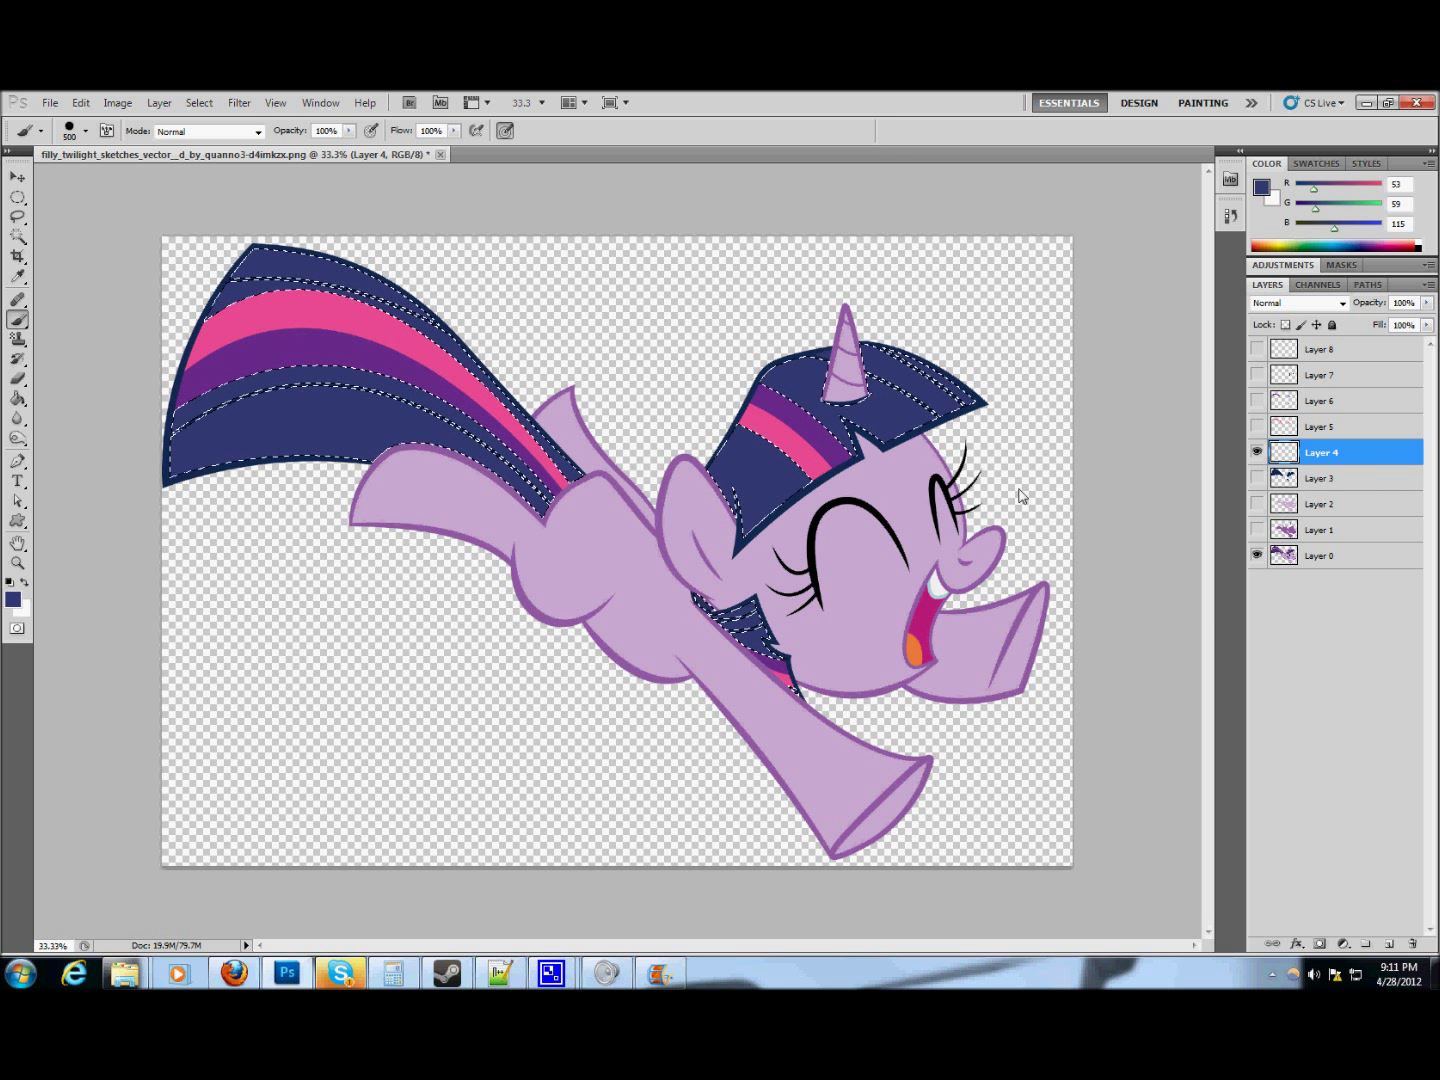
left_click(1257, 556)
mouse_move(620, 408)
left_mouse_down()
mouse_move(411, 592)
mouse_move(655, 355)
mouse_move(383, 407)
mouse_move(216, 521)
mouse_move(533, 207)
mouse_move(285, 365)
mouse_move(264, 259)
mouse_move(135, 580)
mouse_move(784, 691)
mouse_move(912, 757)
mouse_move(731, 587)
mouse_move(882, 375)
mouse_move(1102, 350)
mouse_move(987, 351)
left_mouse_up()
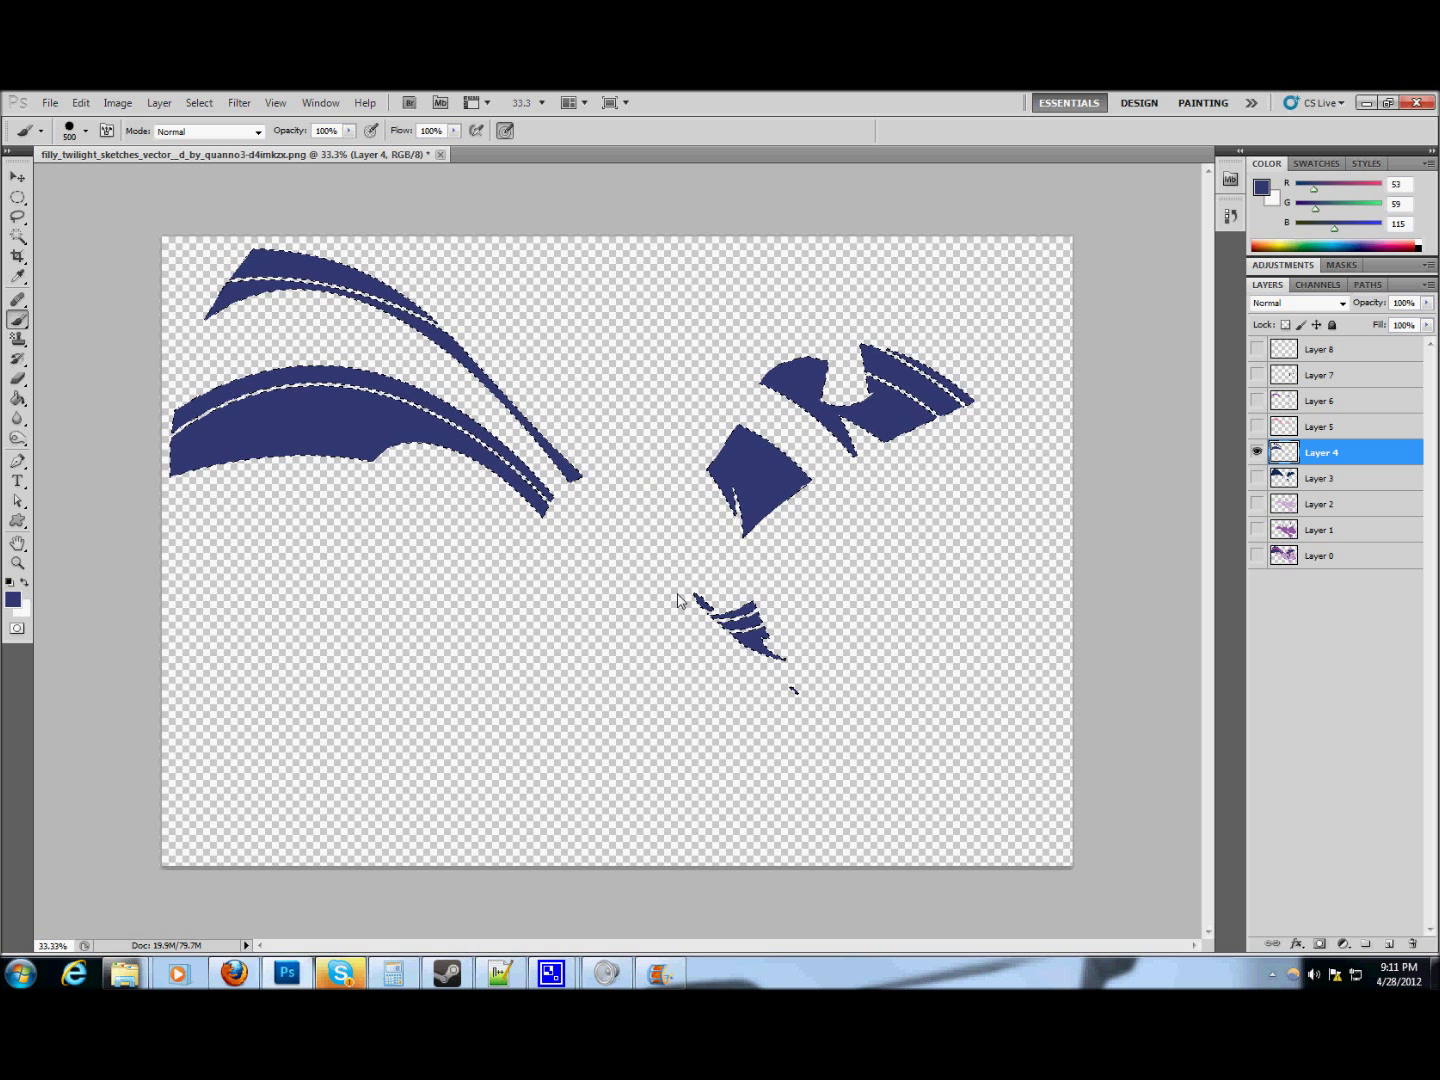
key("ctrl+d")
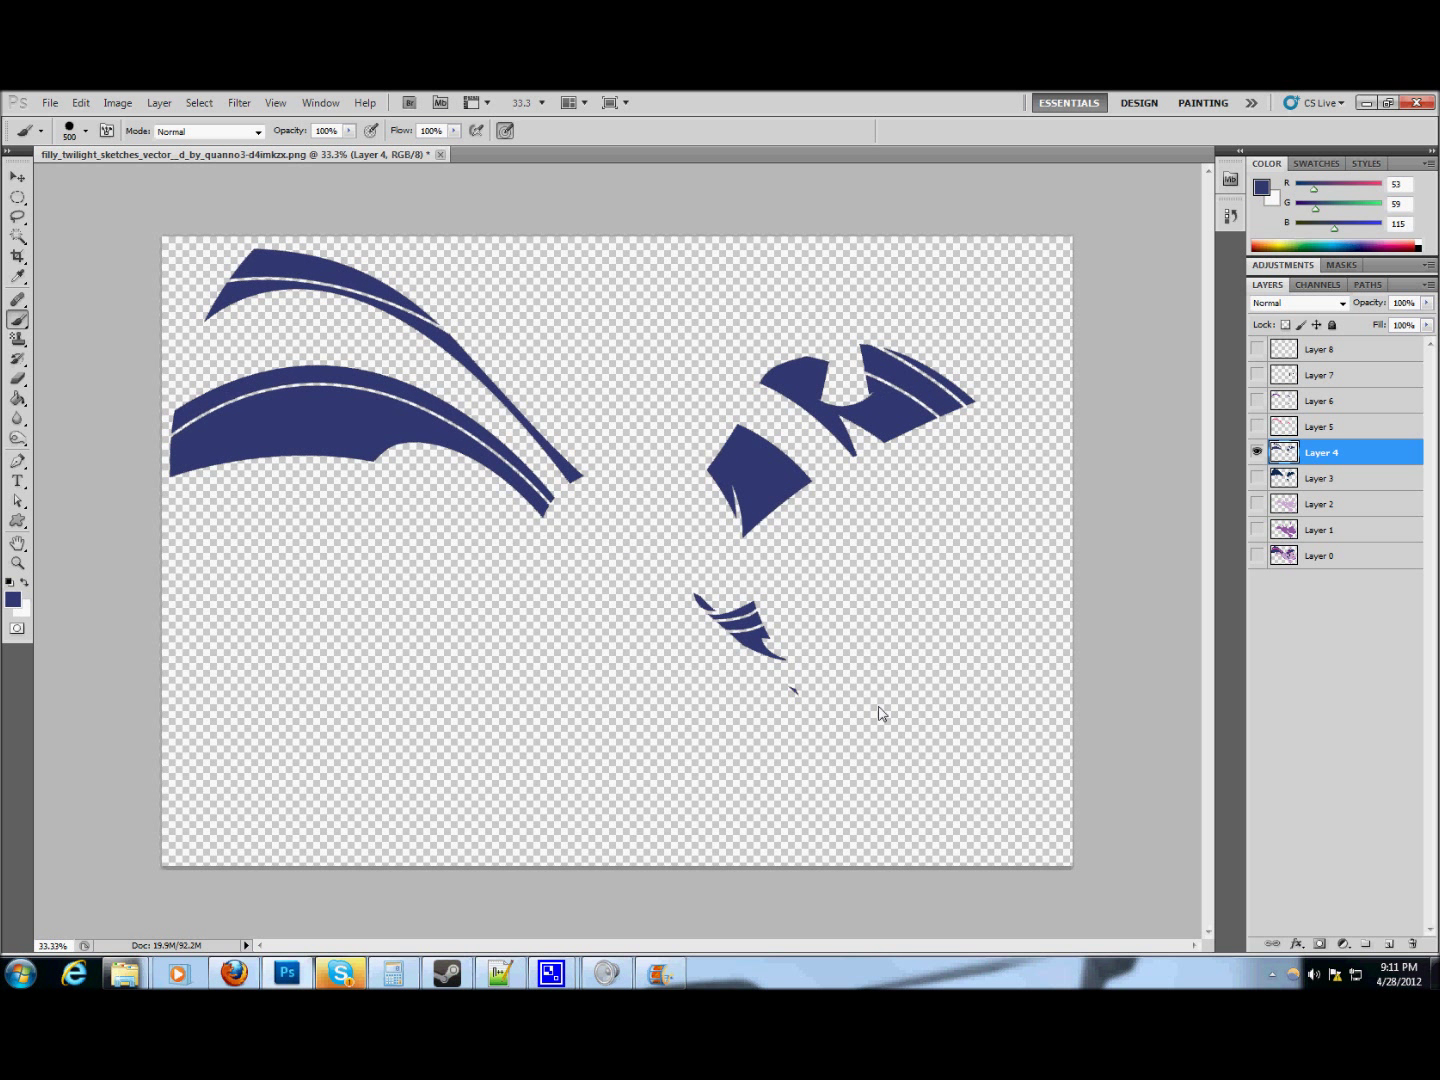
- Show the separated colour layers one by one from Layer 1 up to Layer 8, keeping Layer 0 hidden
left_click(1257, 452)
left_click(1257, 531)
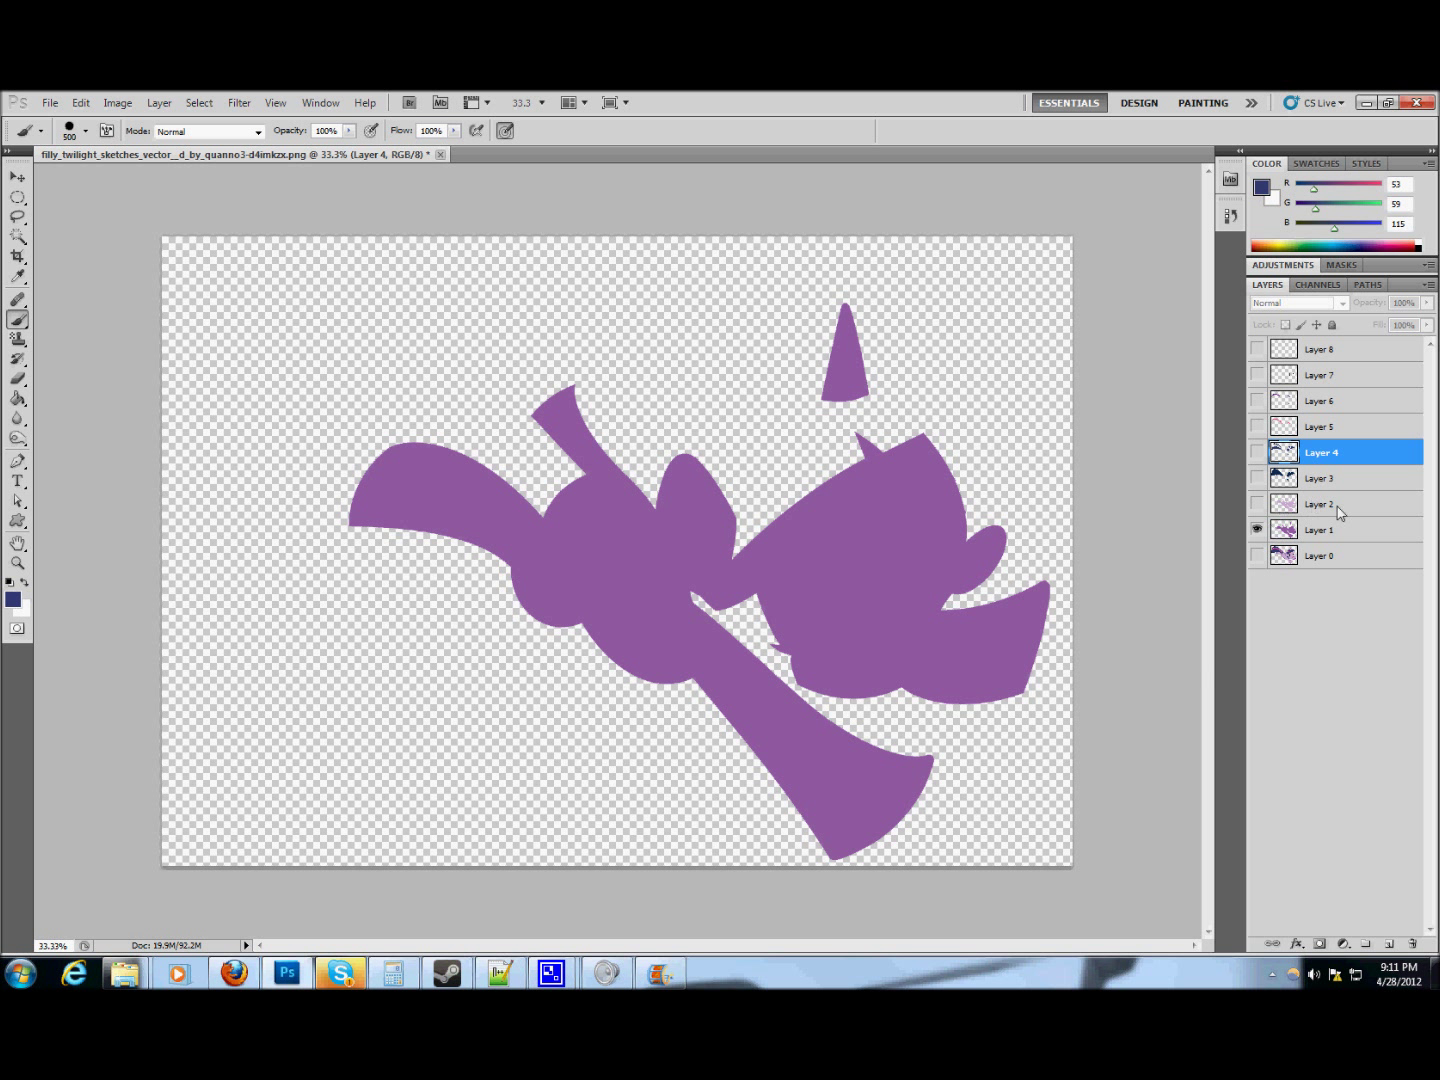
left_click(1257, 504)
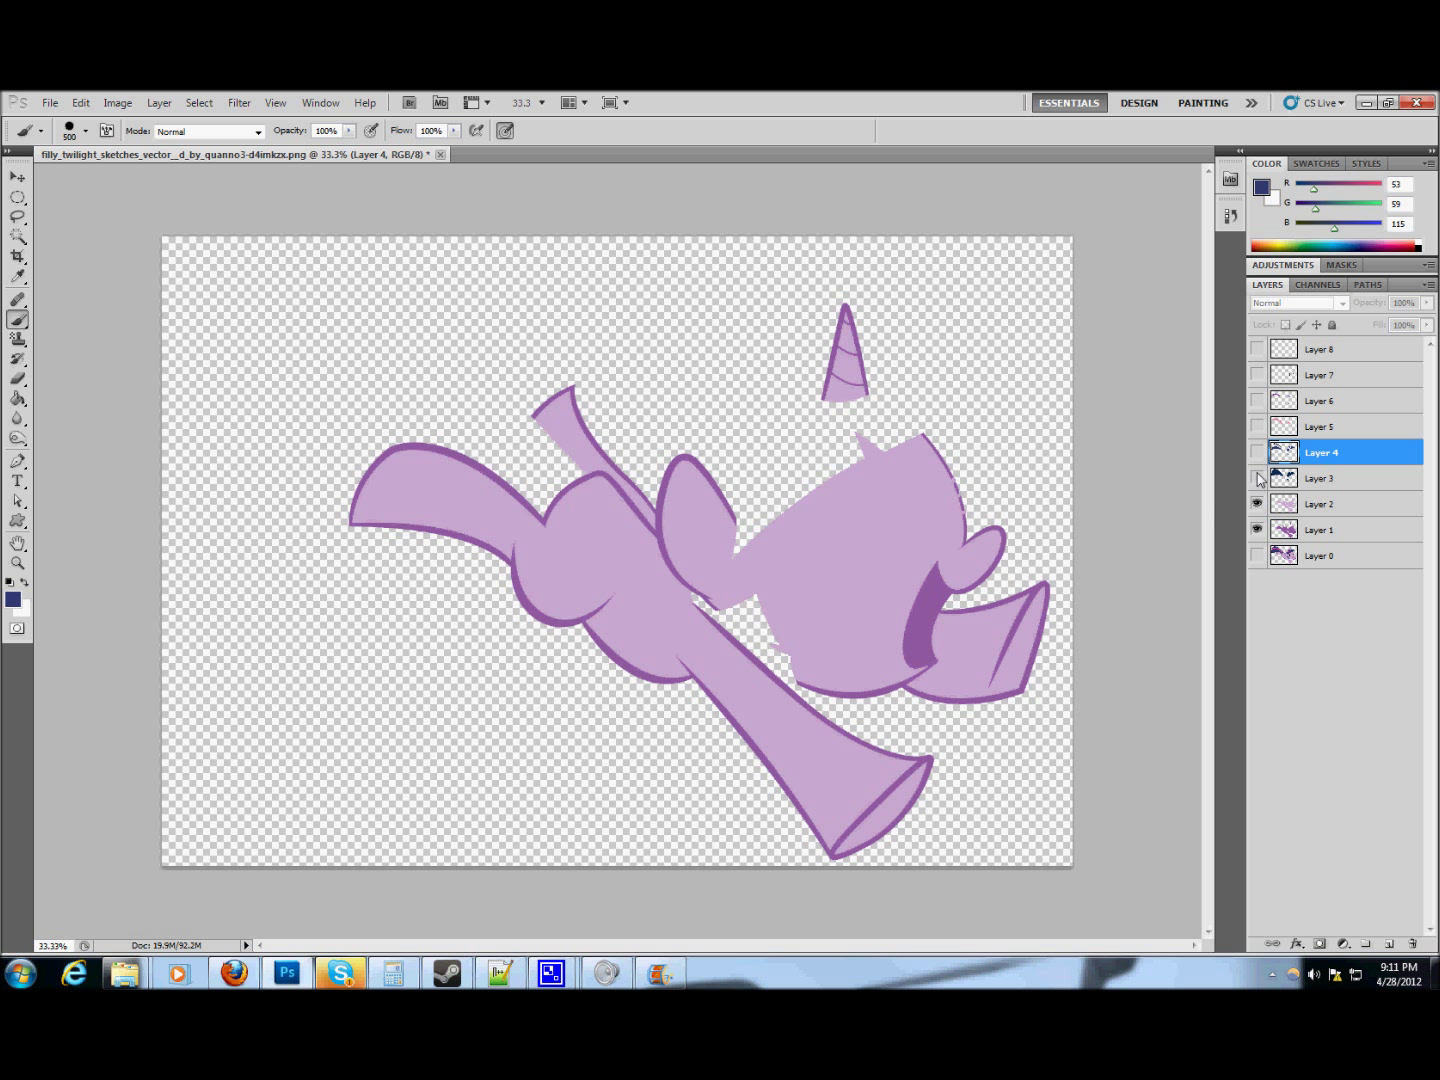
left_click(1257, 478)
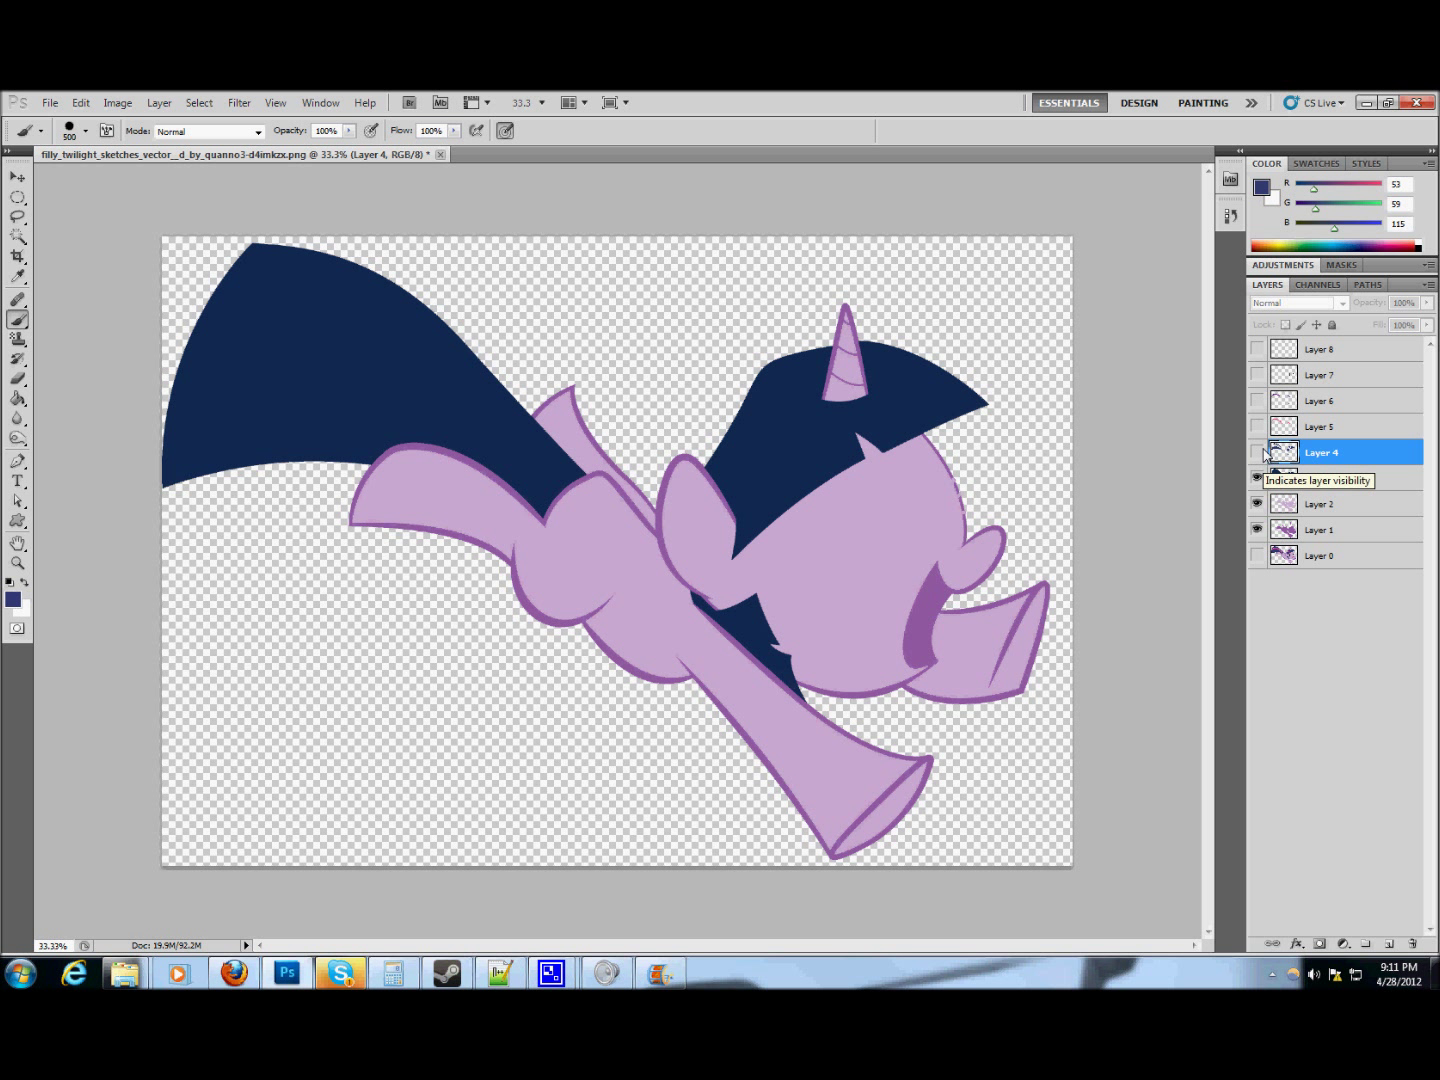
left_click(1262, 452)
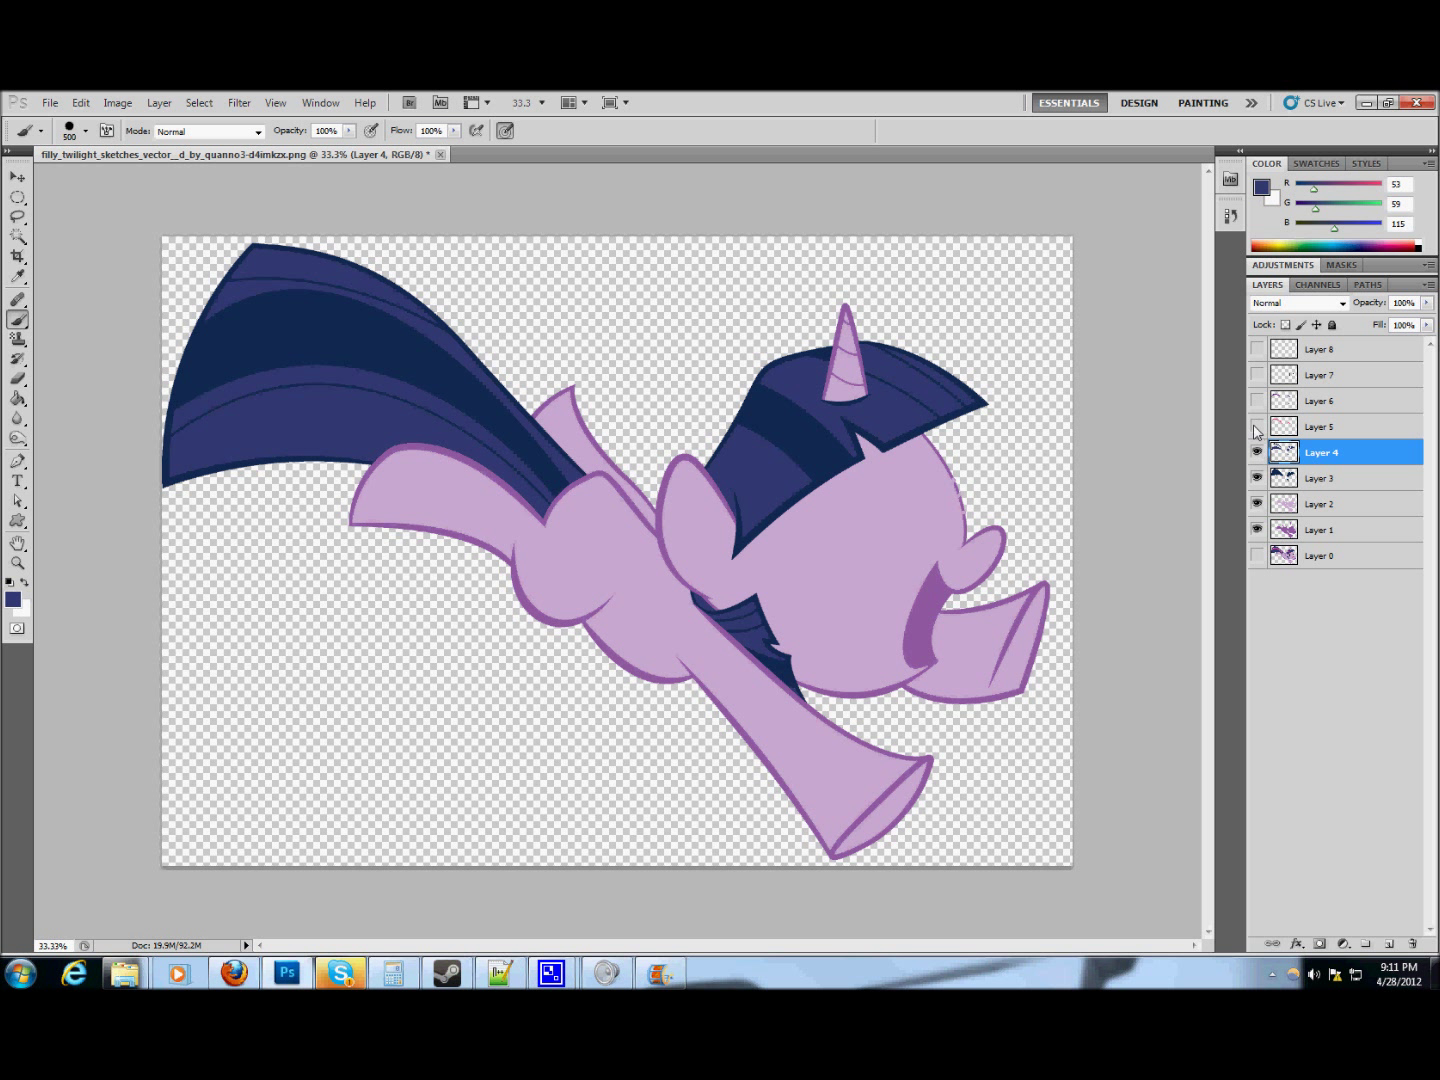
left_click(1257, 426)
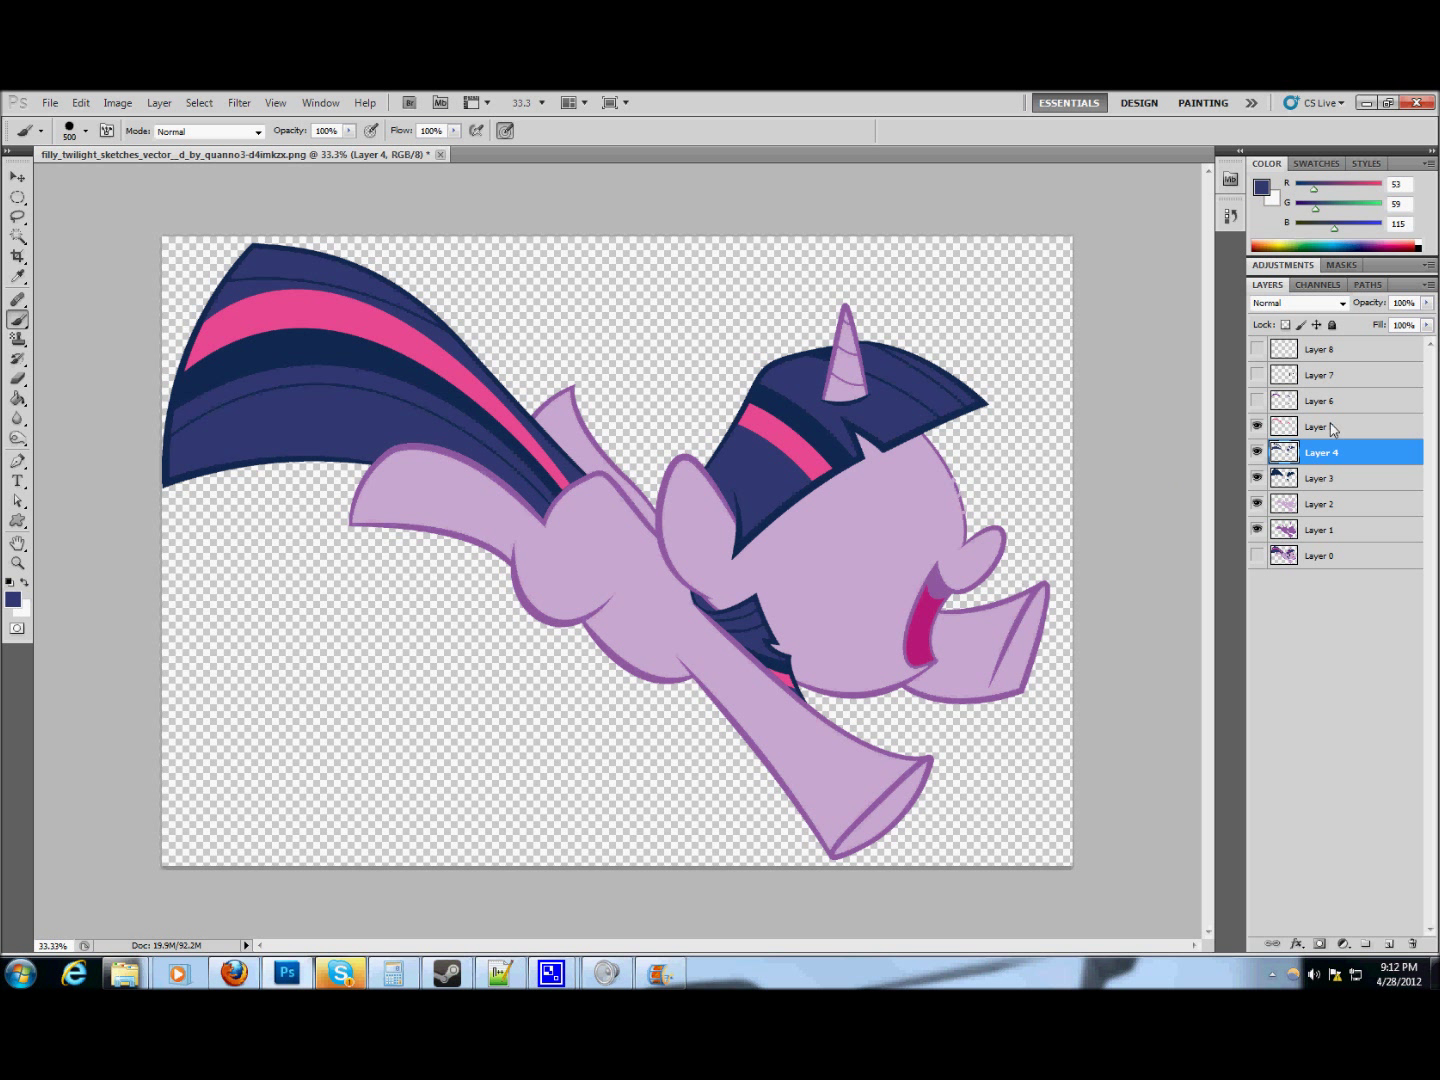
left_click(1258, 401)
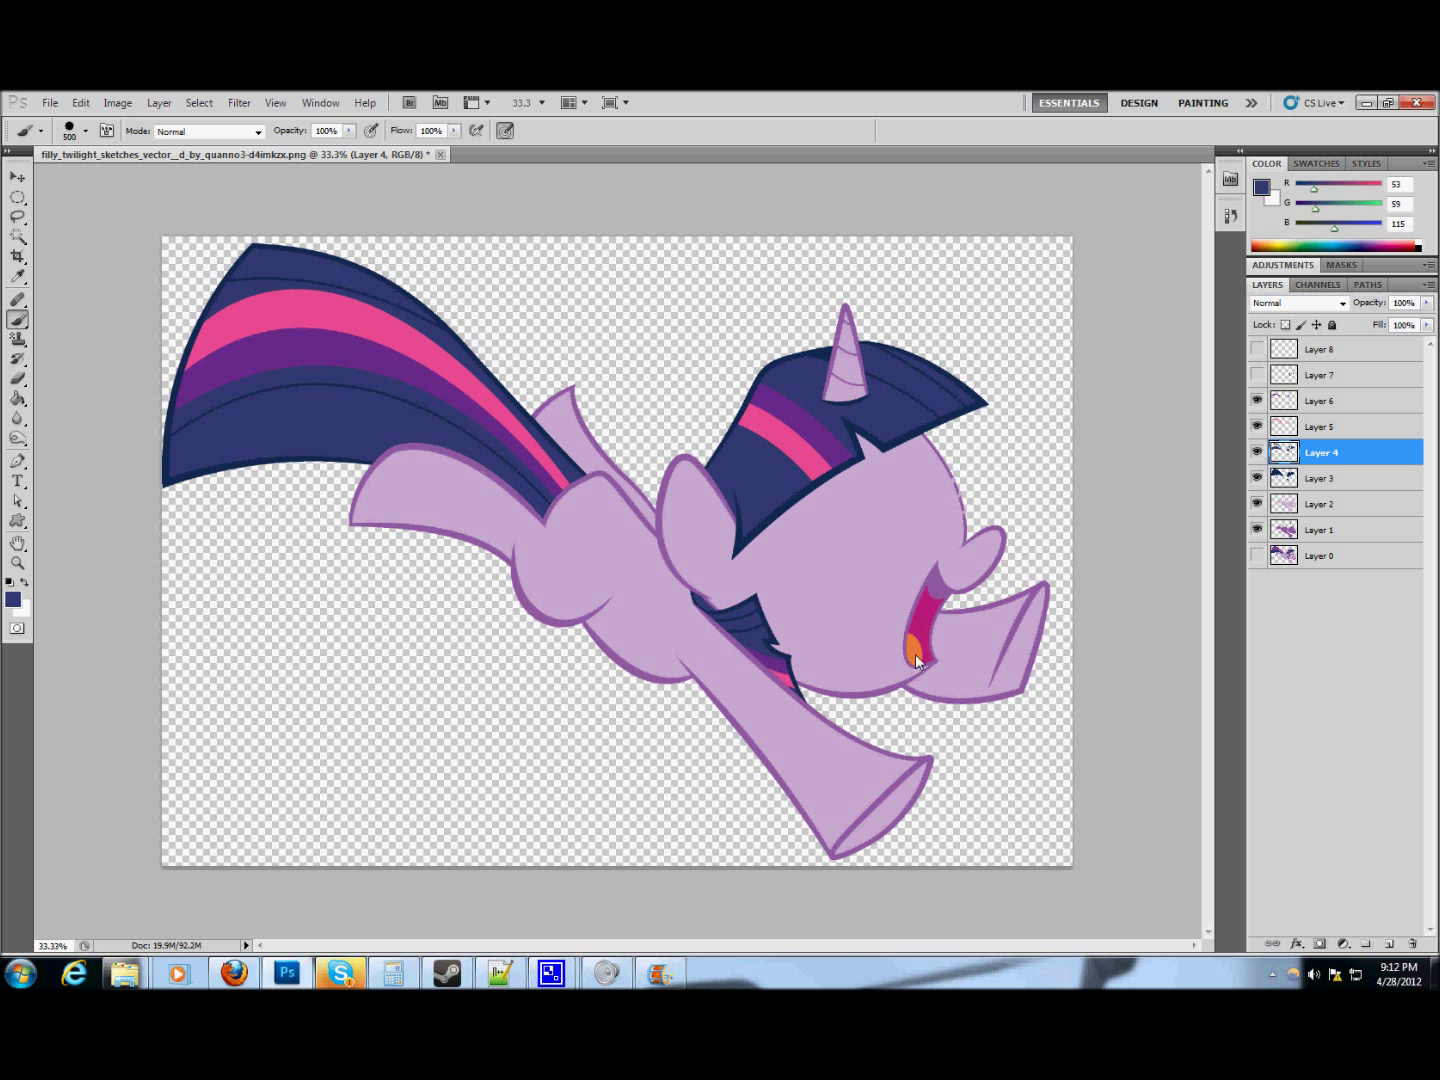
left_click(1257, 375)
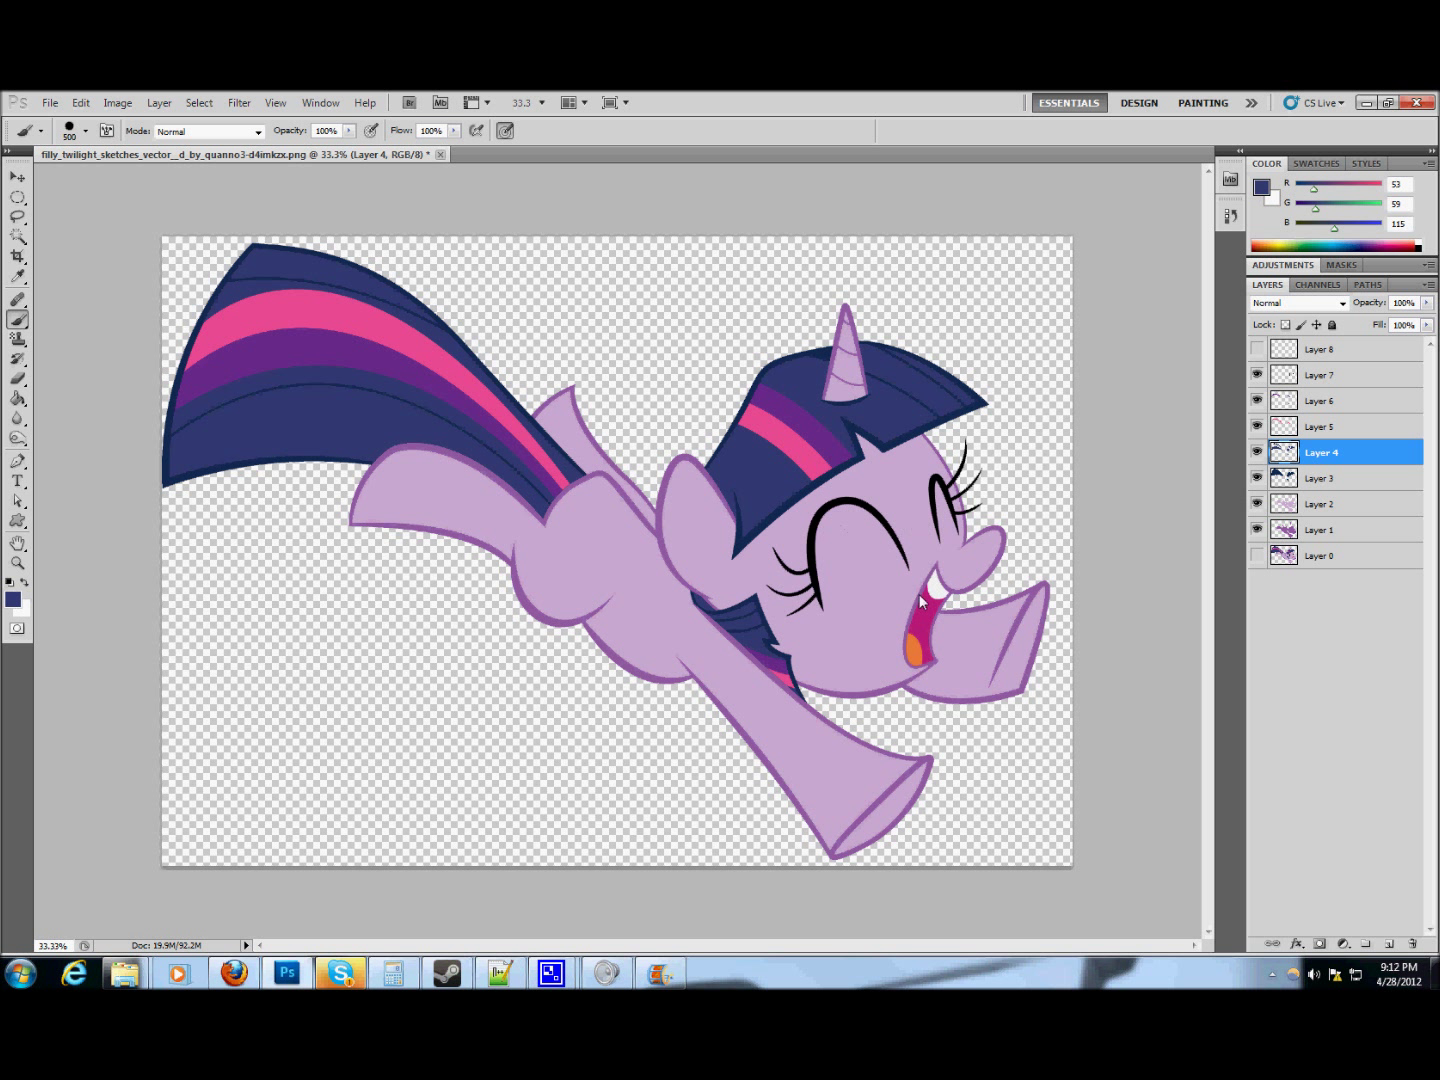
left_click(1257, 349)
- Crop the image closely around the pony, trimming the empty margins above, below and in front of it
left_click(28, 259)
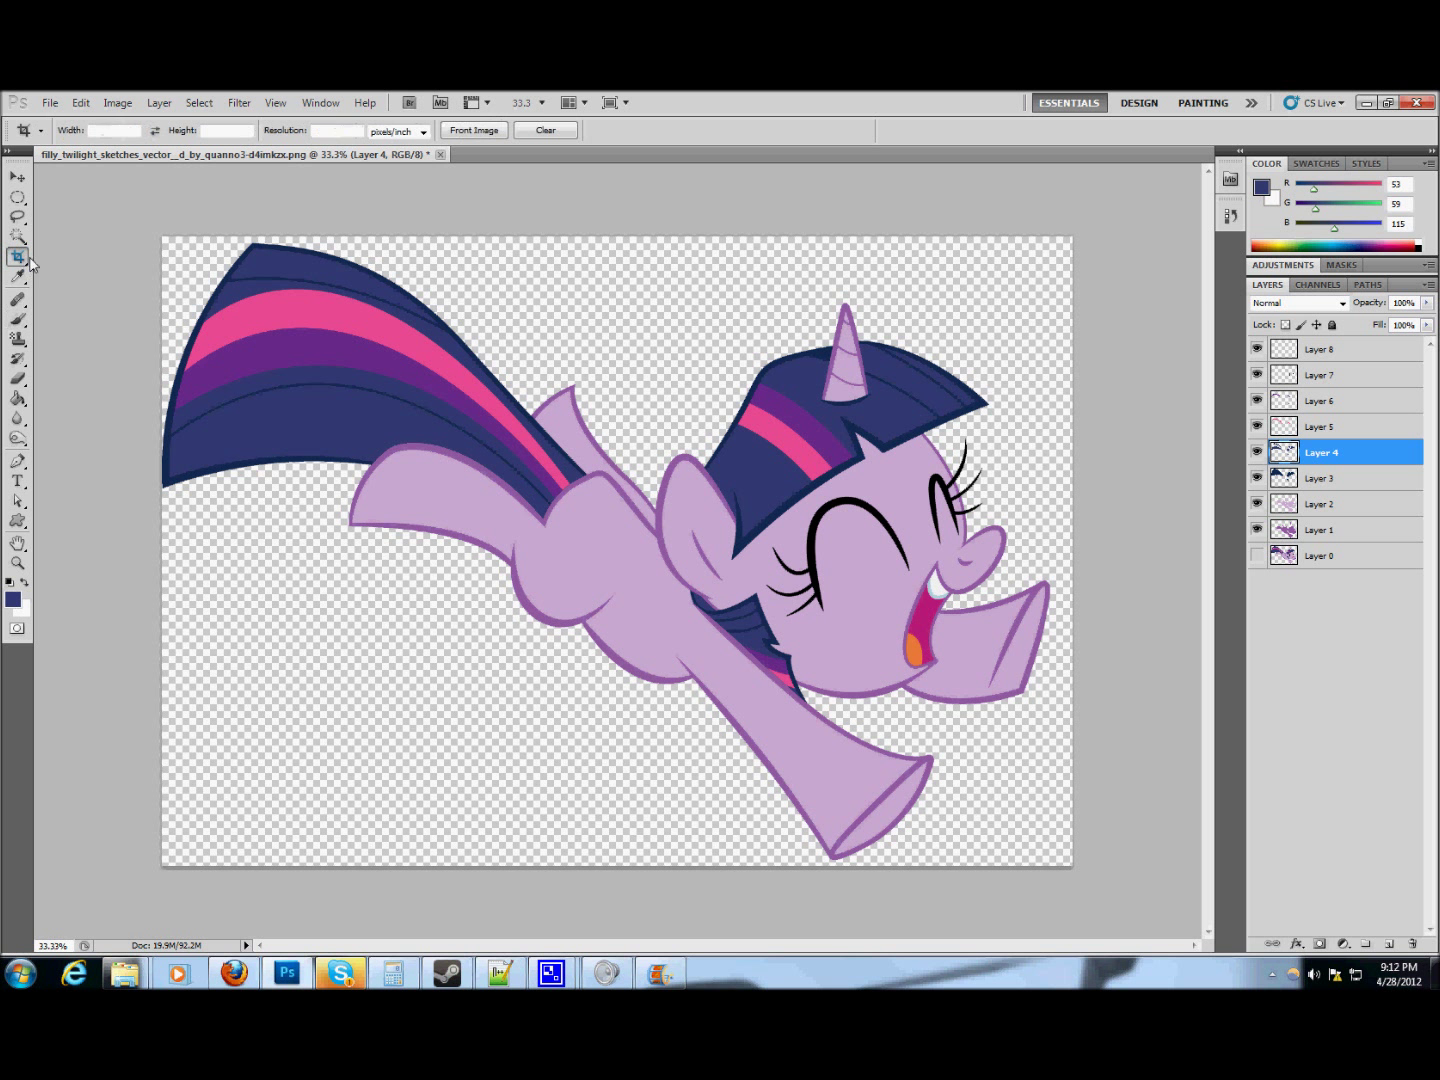
left_click_drag(150, 228, 1052, 858)
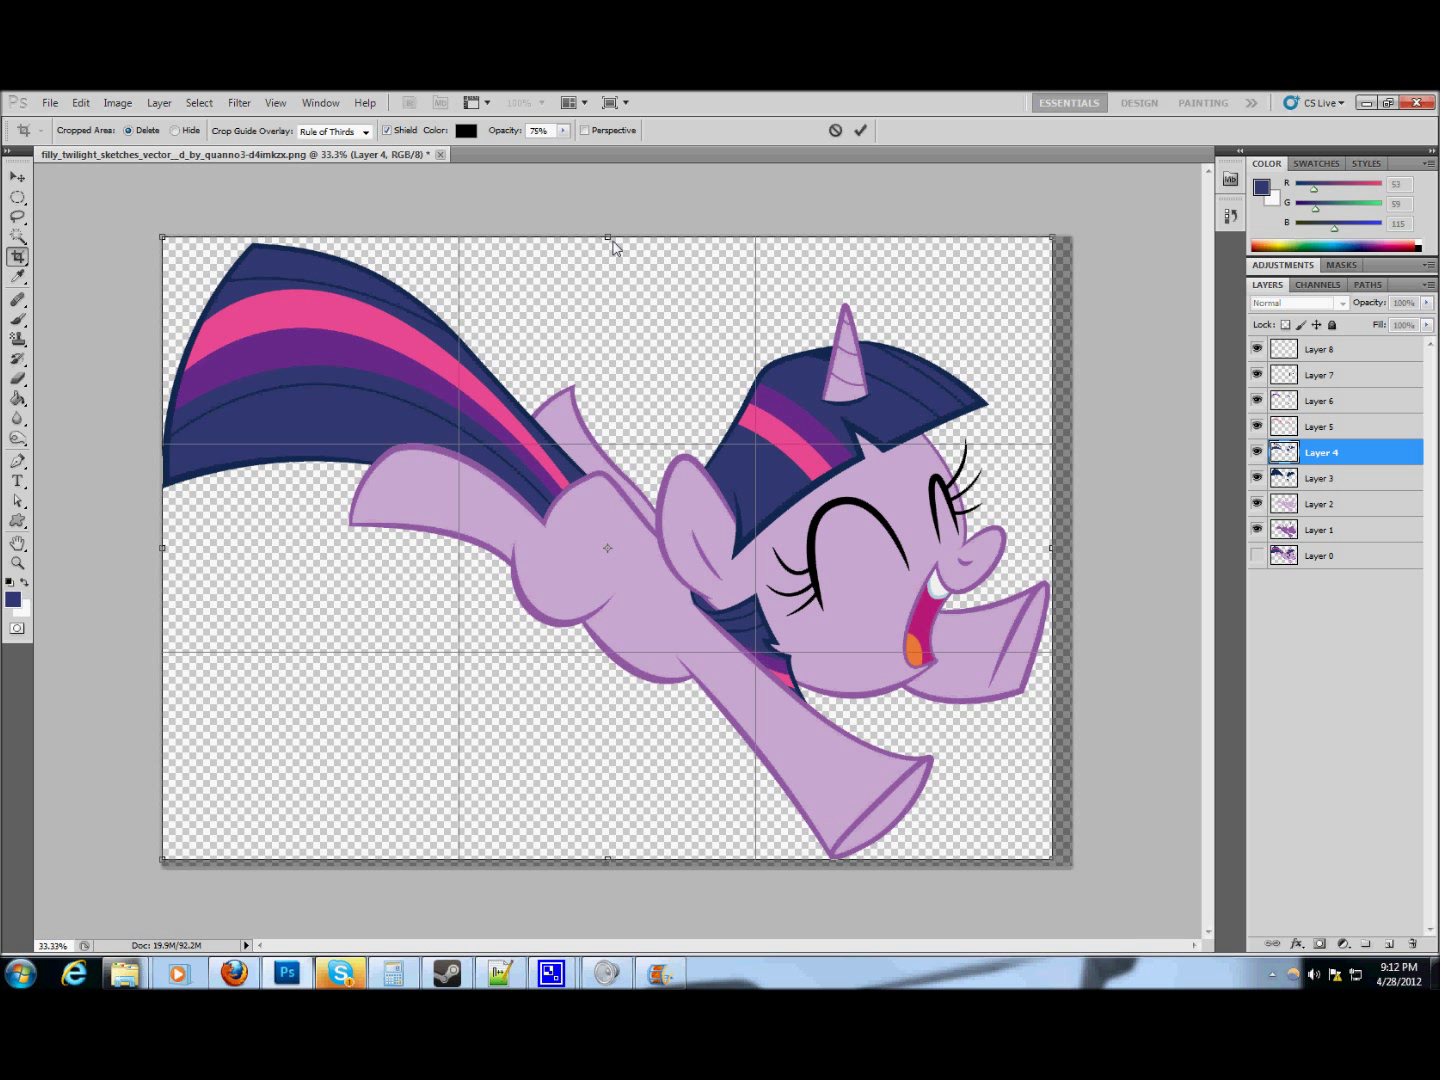
left_click_drag(609, 238, 609, 244)
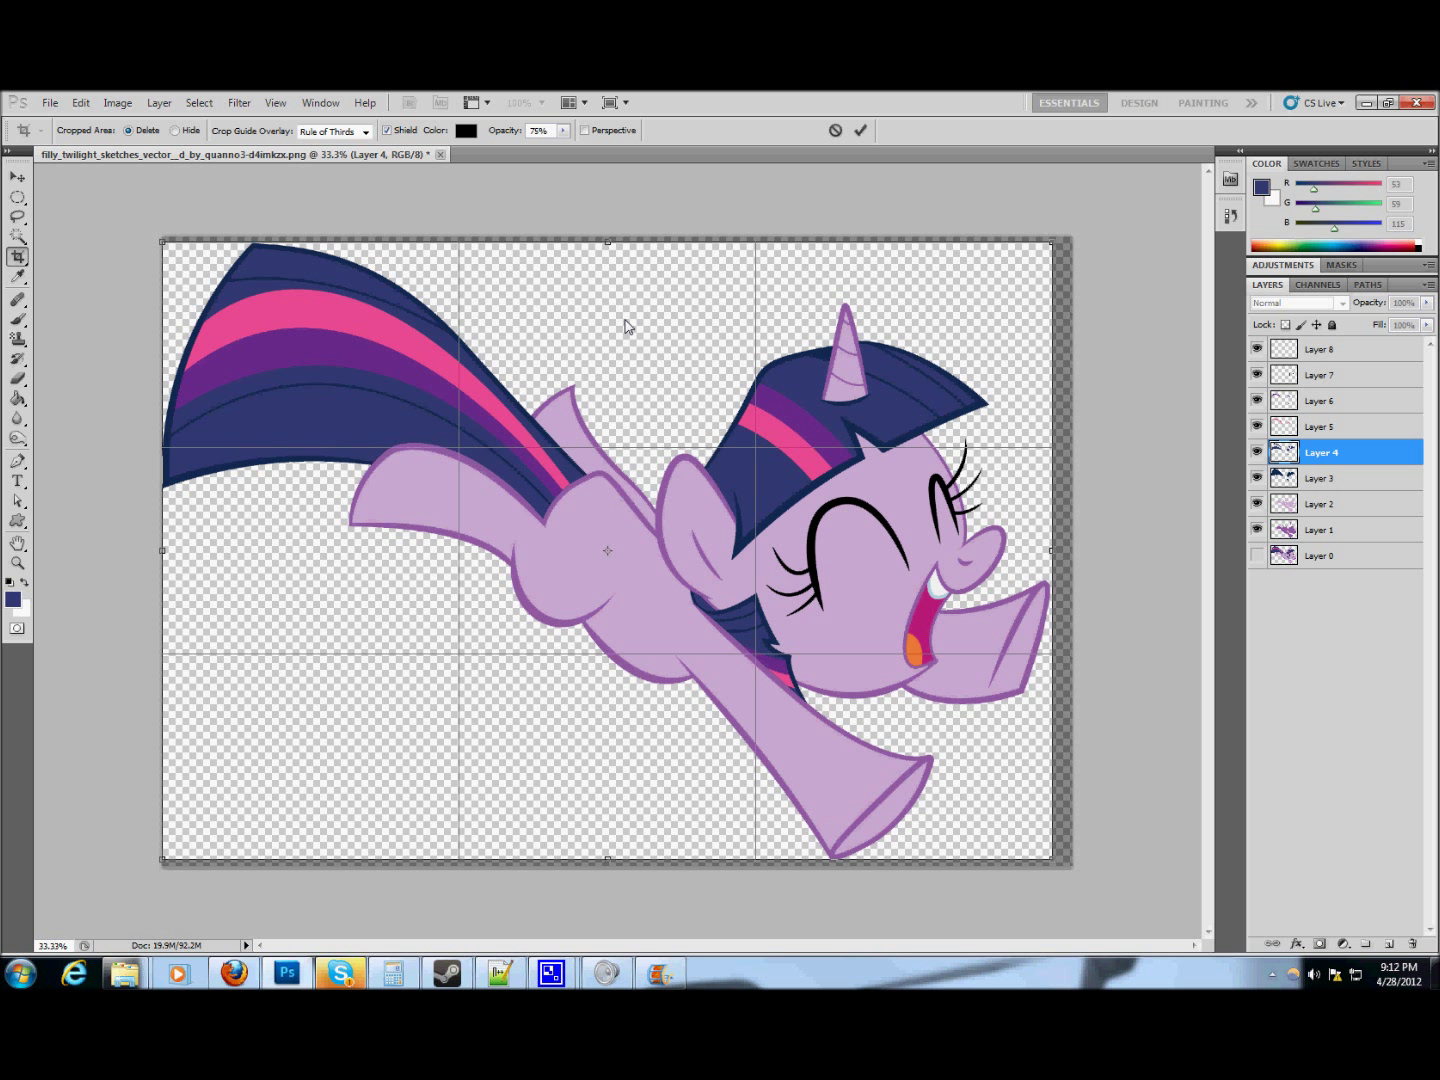
left_click_drag(607, 860, 607, 868)
right_click(608, 610)
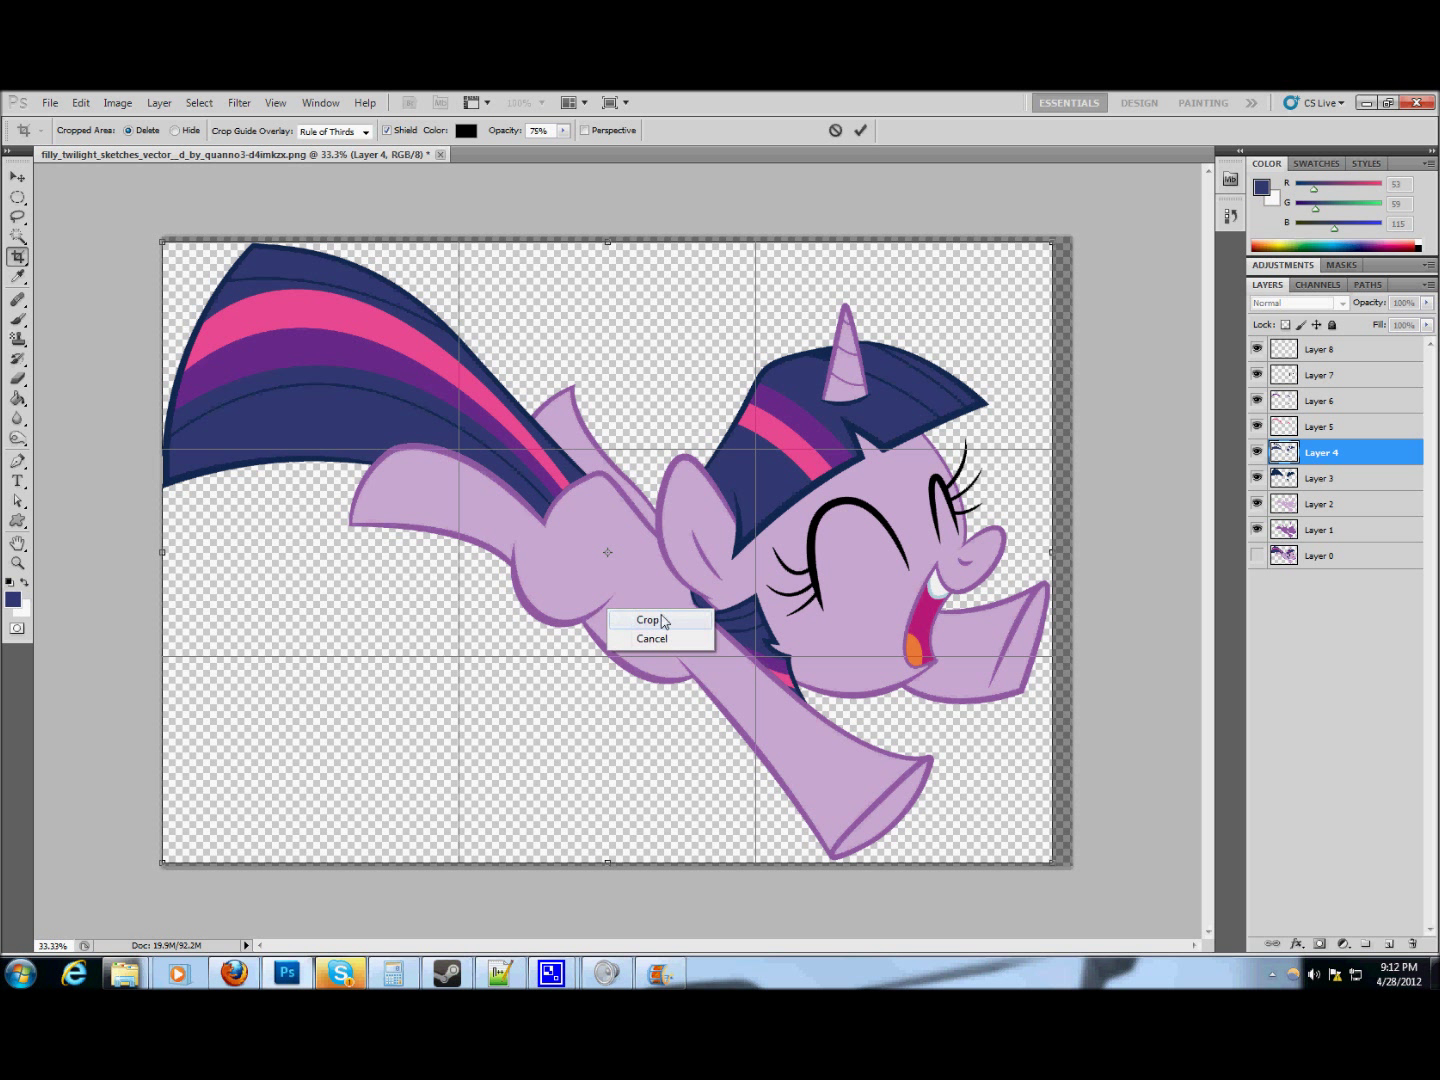
left_click(661, 621)
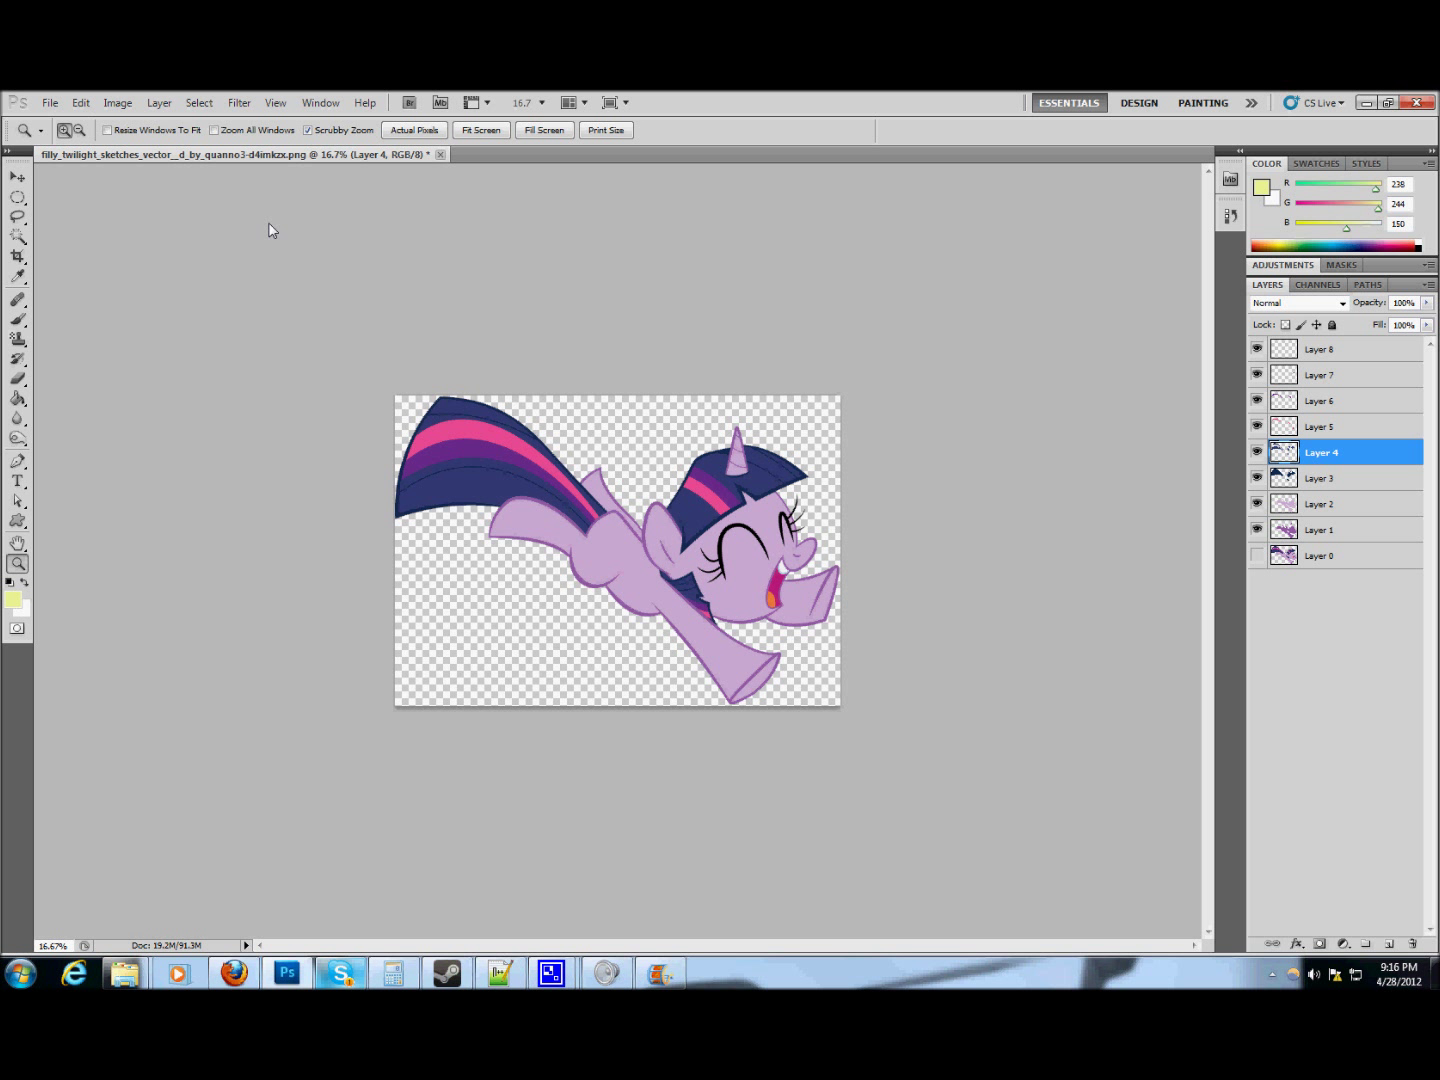
- Enlarge the canvas on all sides of the pony to a 4:3 format about three times as wide
left_click(118, 103)
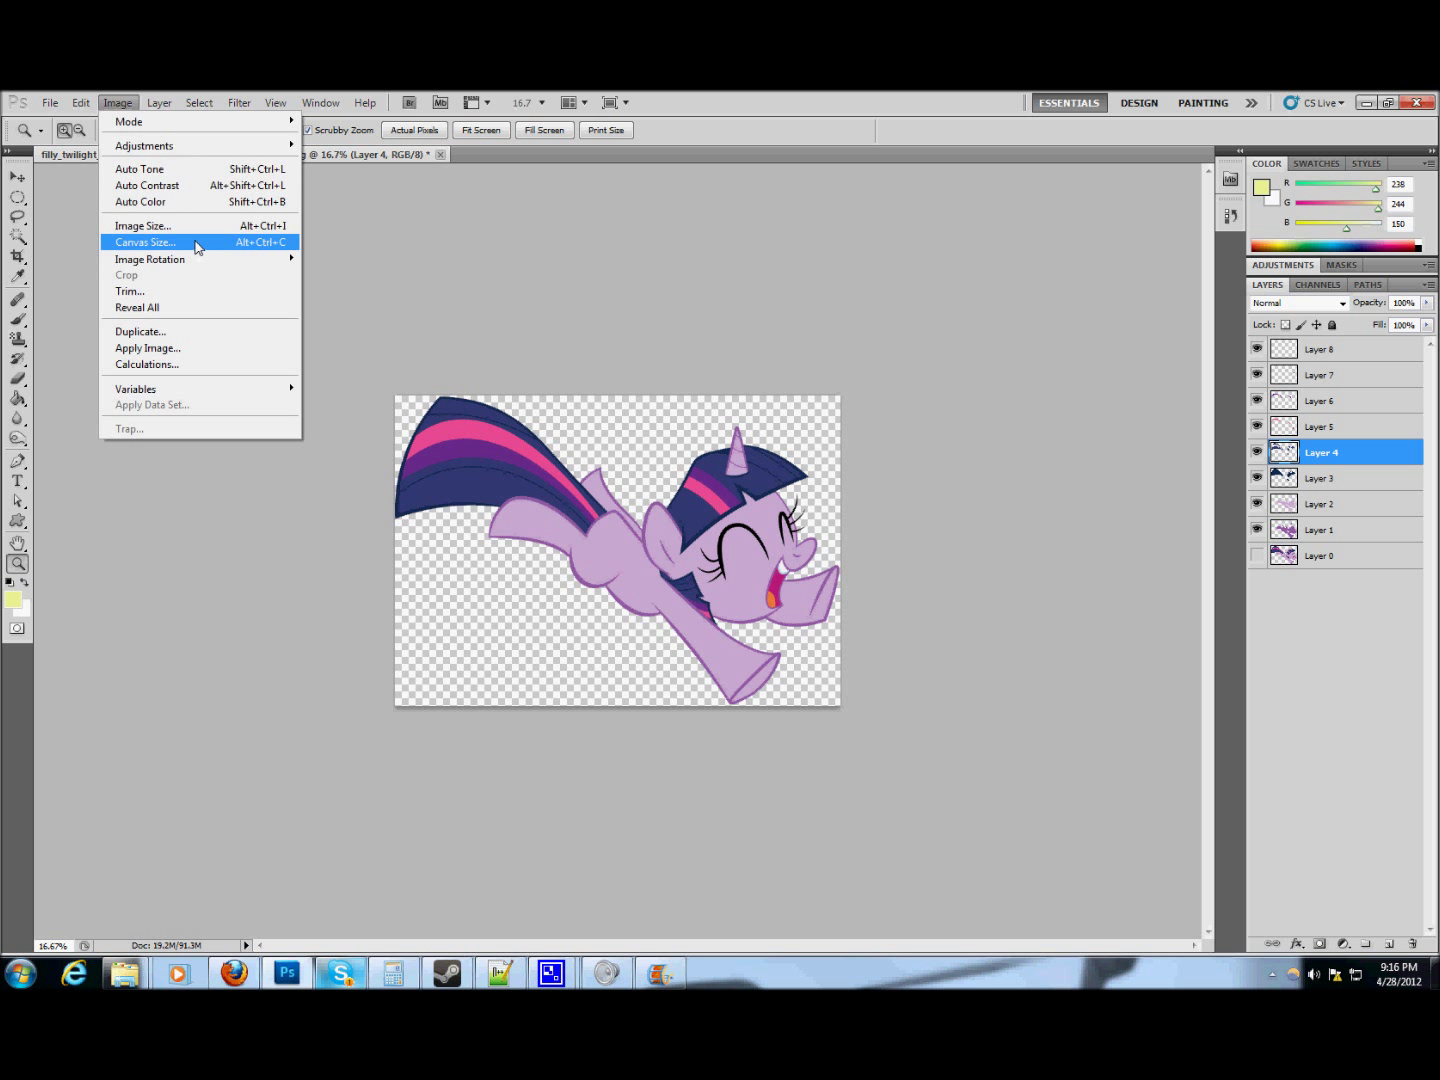
left_click(197, 244)
type("12")
key("Tab")
type("8")
key("Return")
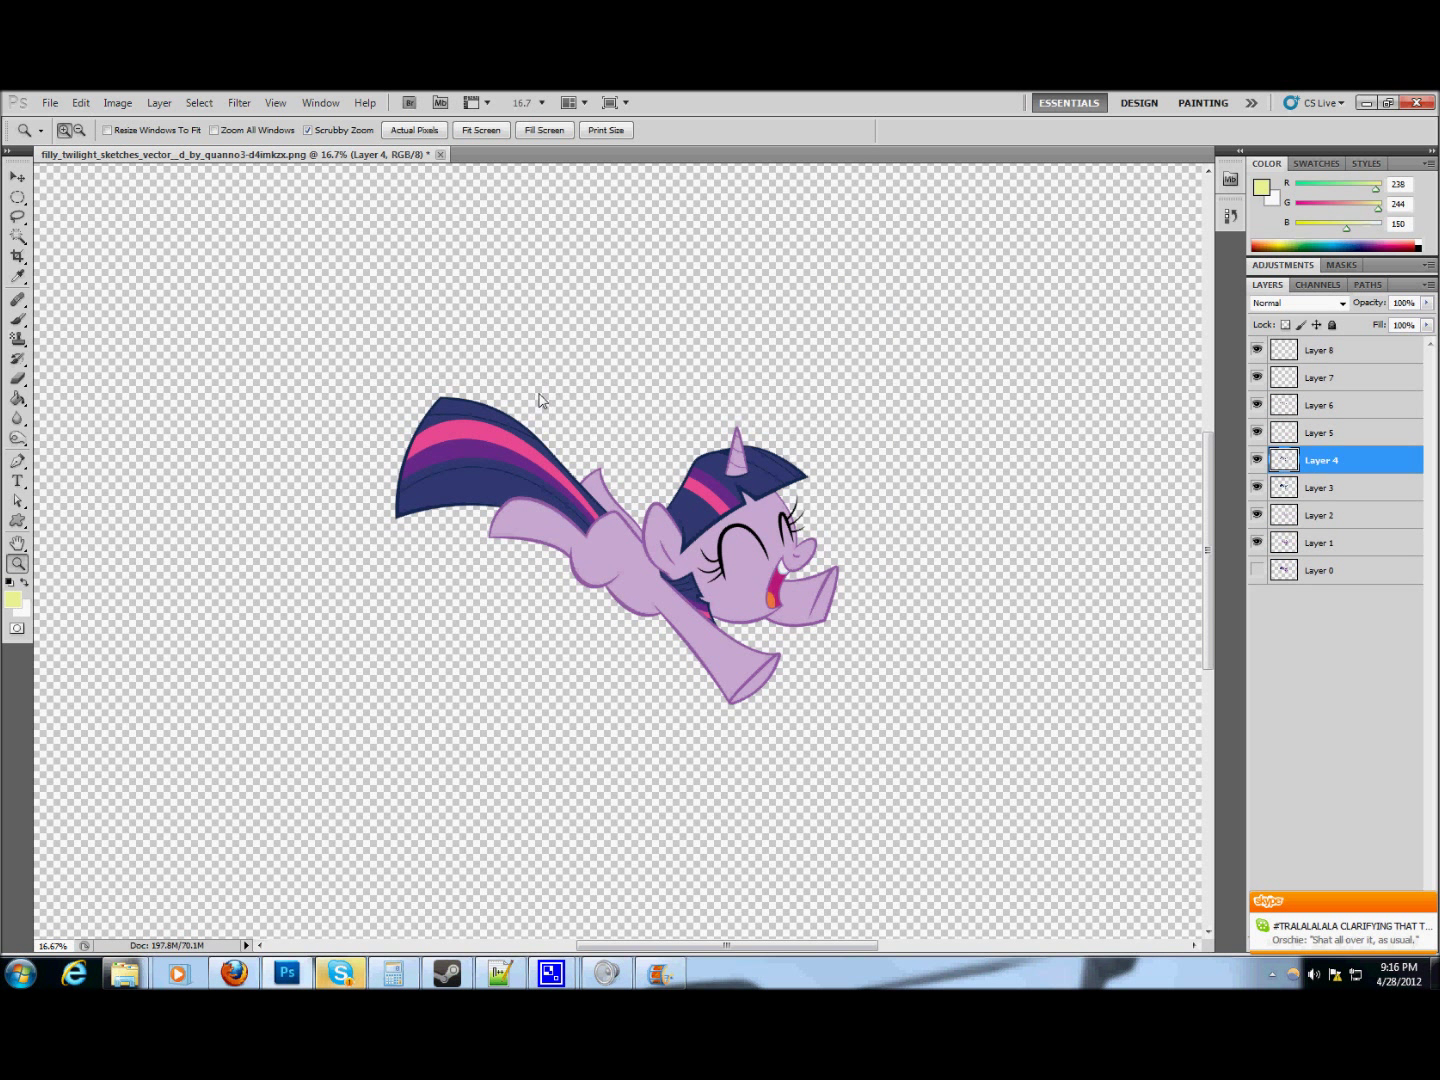
- Scale Layers 1 to 8 together to 269.58% and place the pony in the lower left part of the enlarged canvas
left_click(601, 327, "alt")
left_click(601, 327, "alt")
left_click(601, 327, "alt")
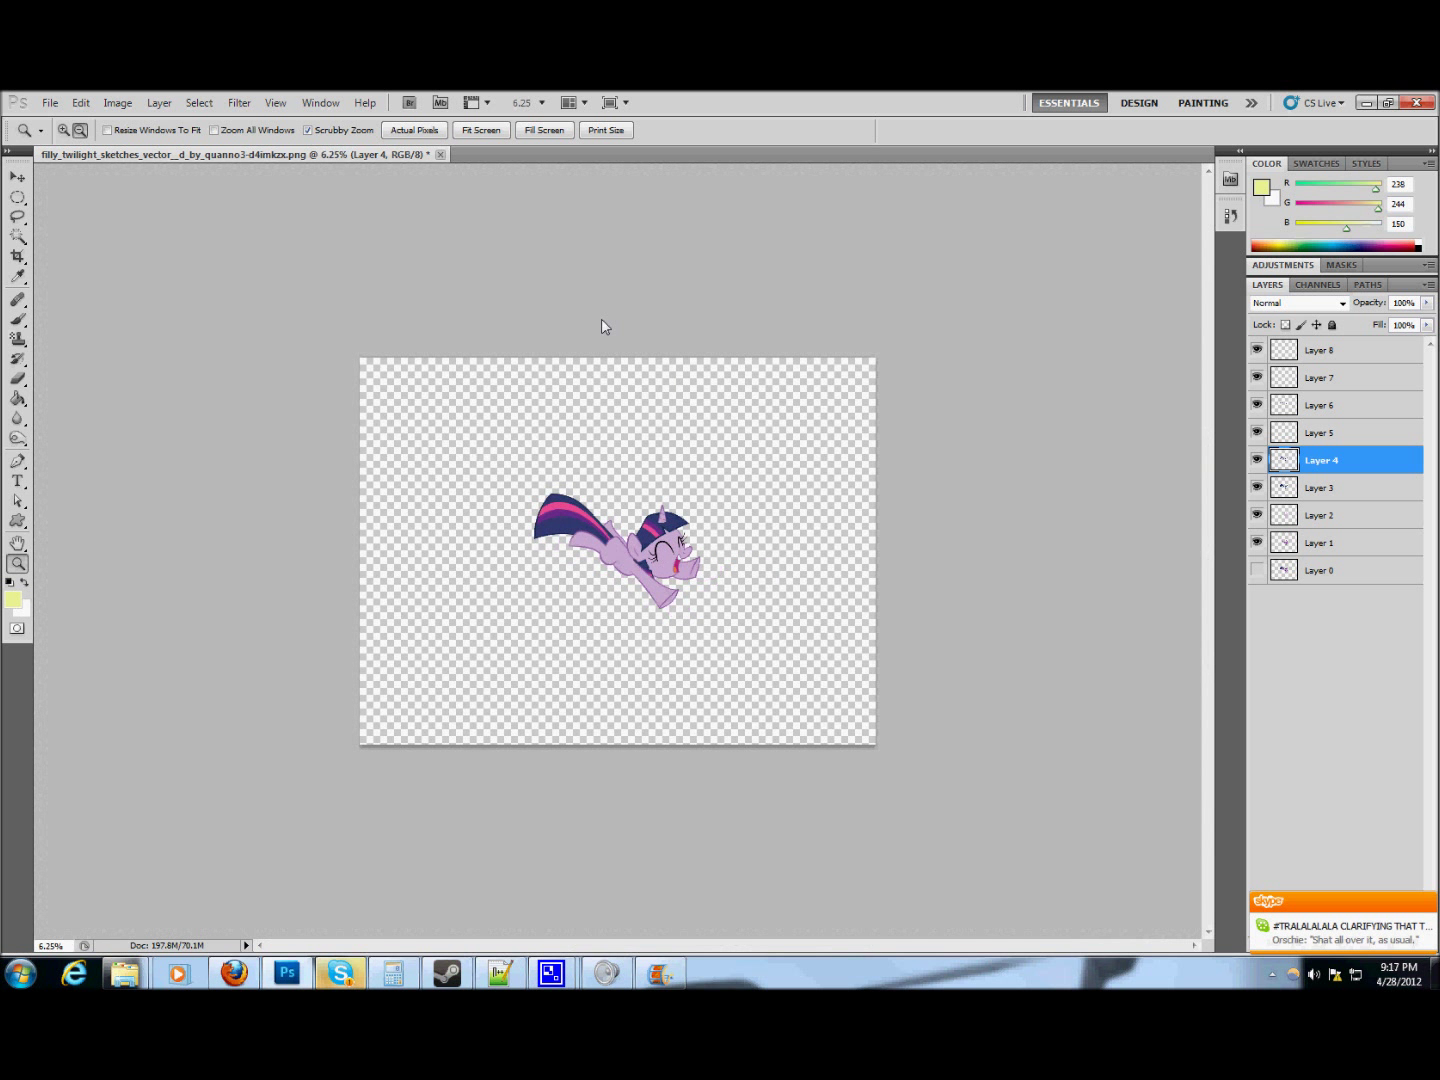
left_click(1345, 545)
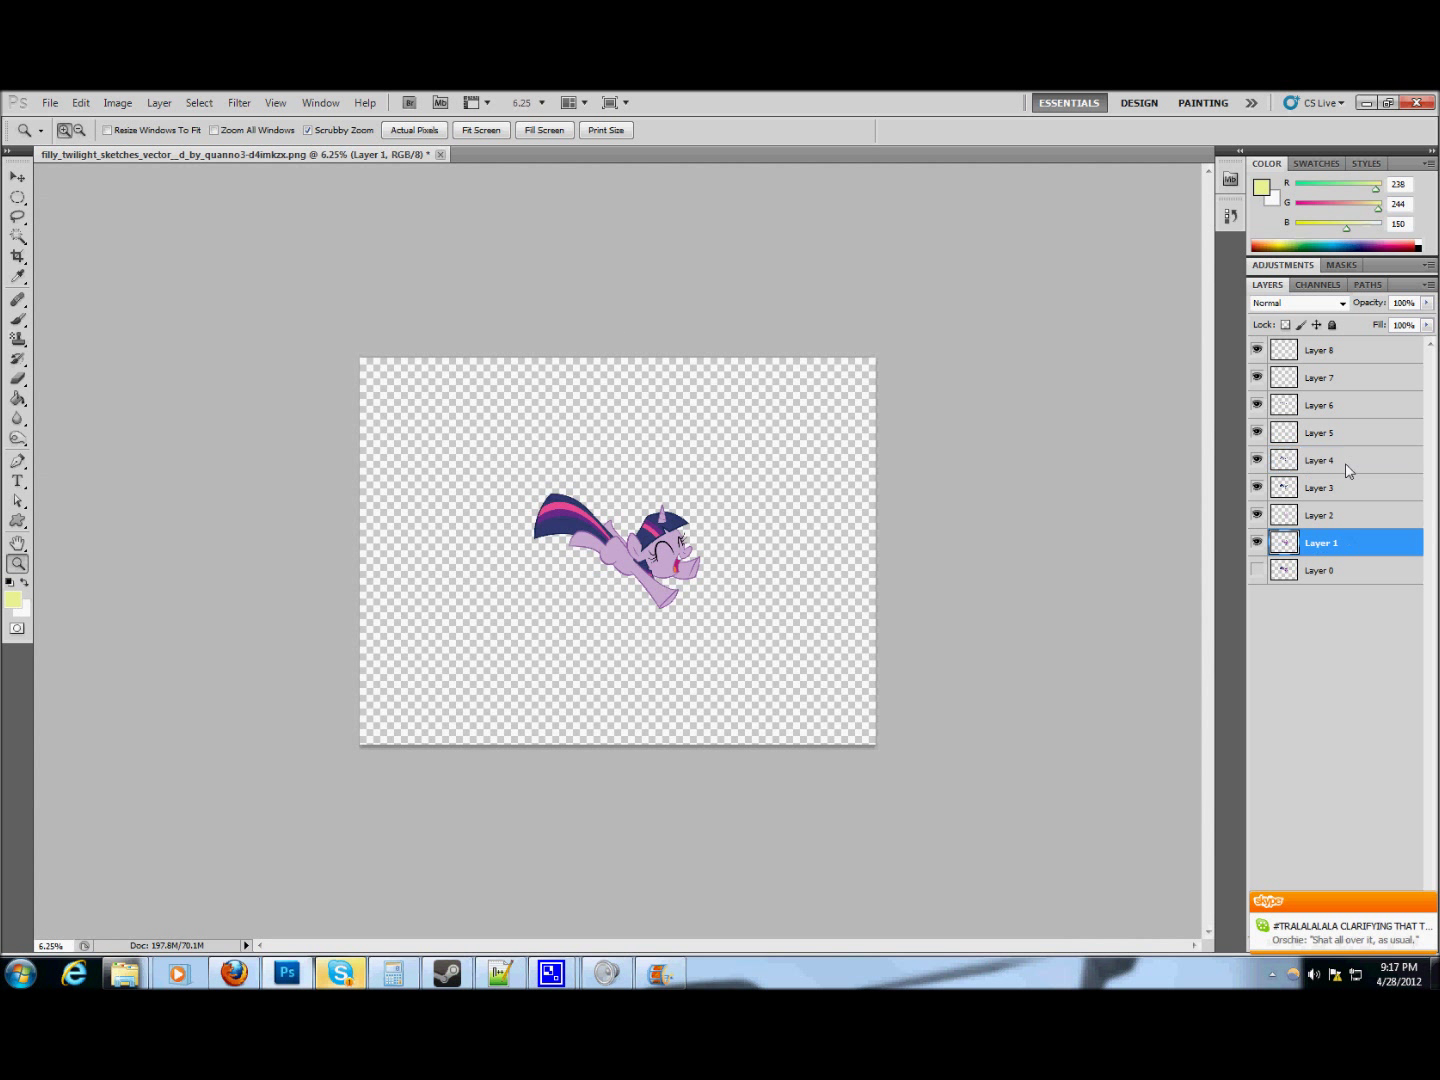
left_click(1333, 352, "shift")
key("ctrl+t")
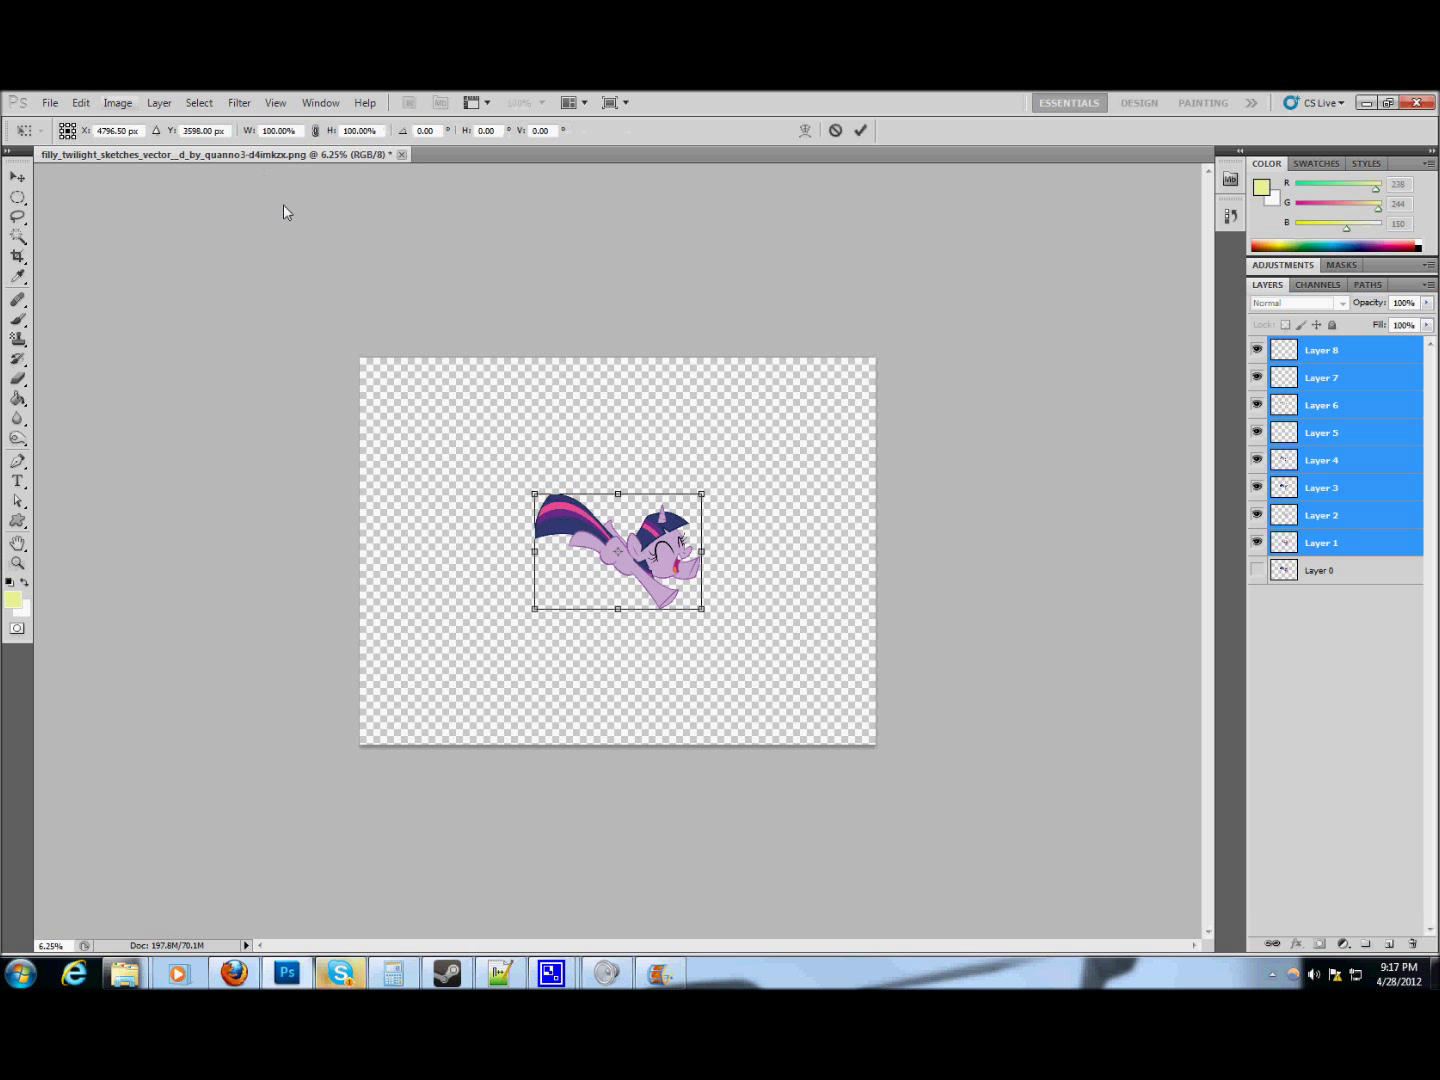
left_click_drag(701, 494, 880, 388)
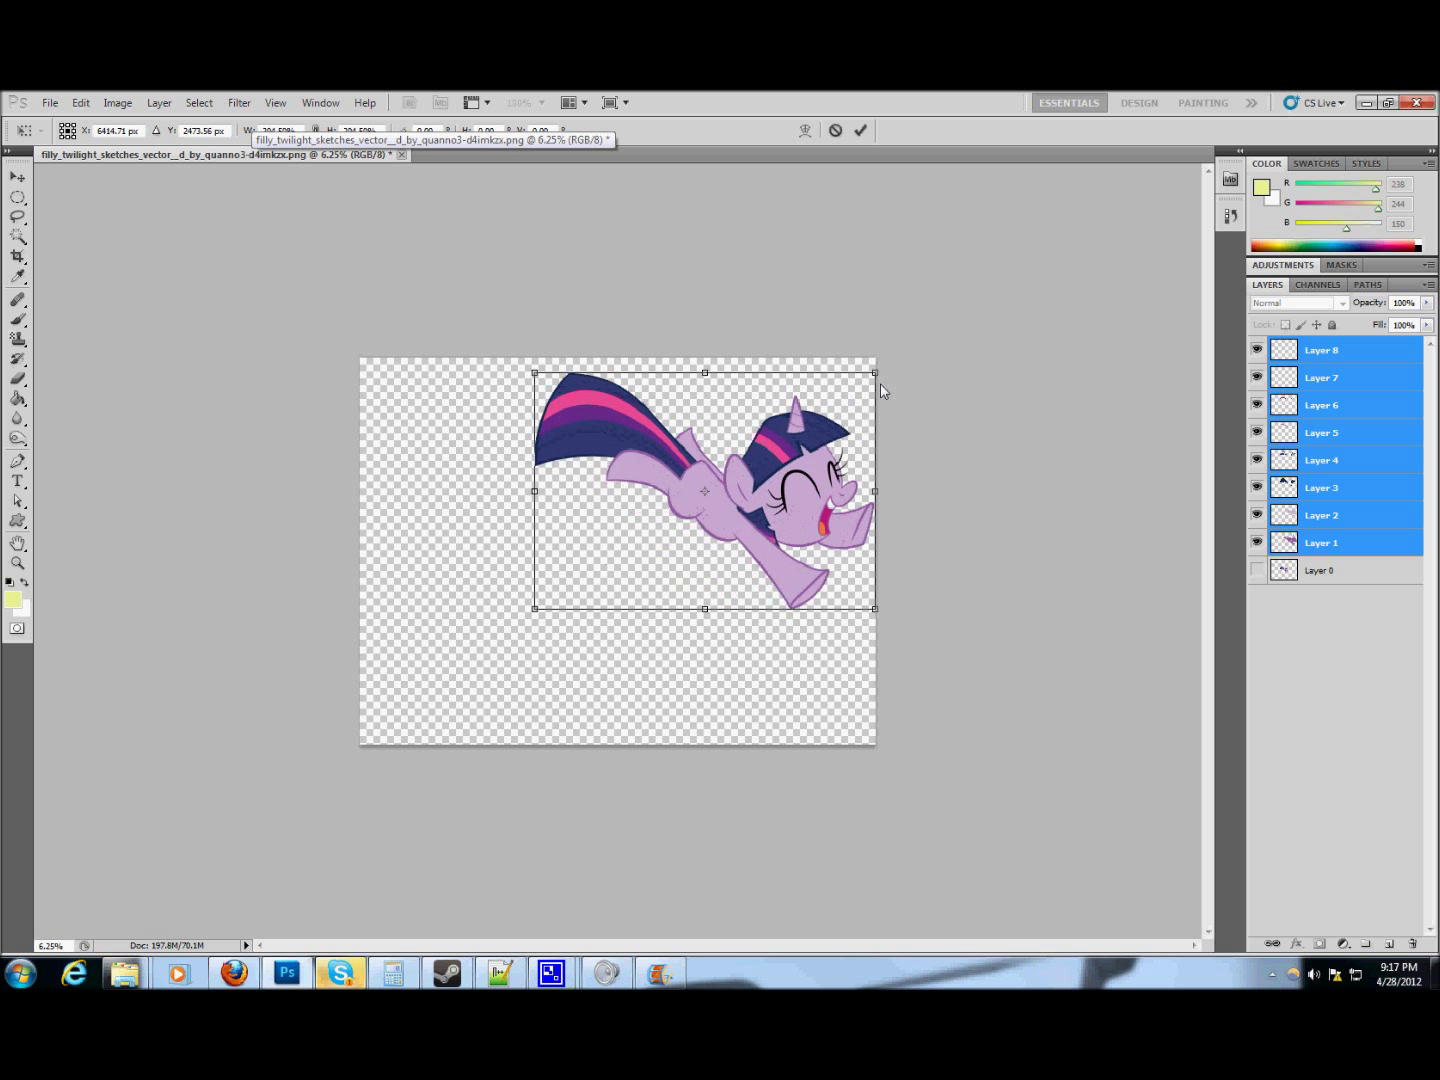
left_click_drag(808, 457, 656, 592)
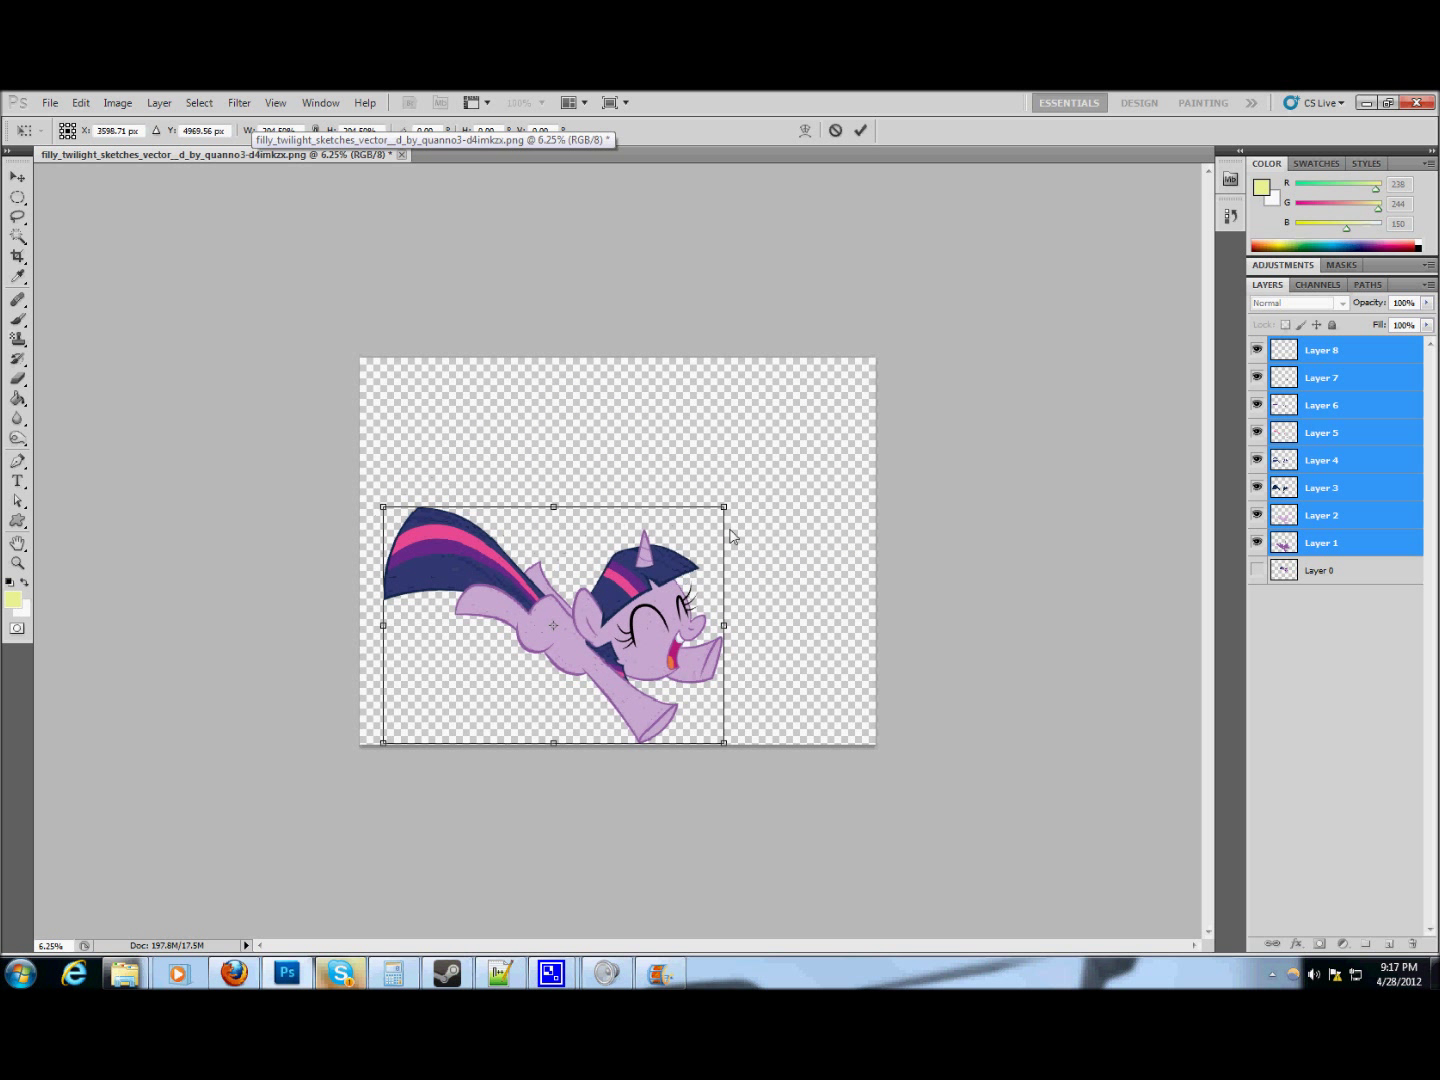
left_click_drag(724, 507, 826, 430)
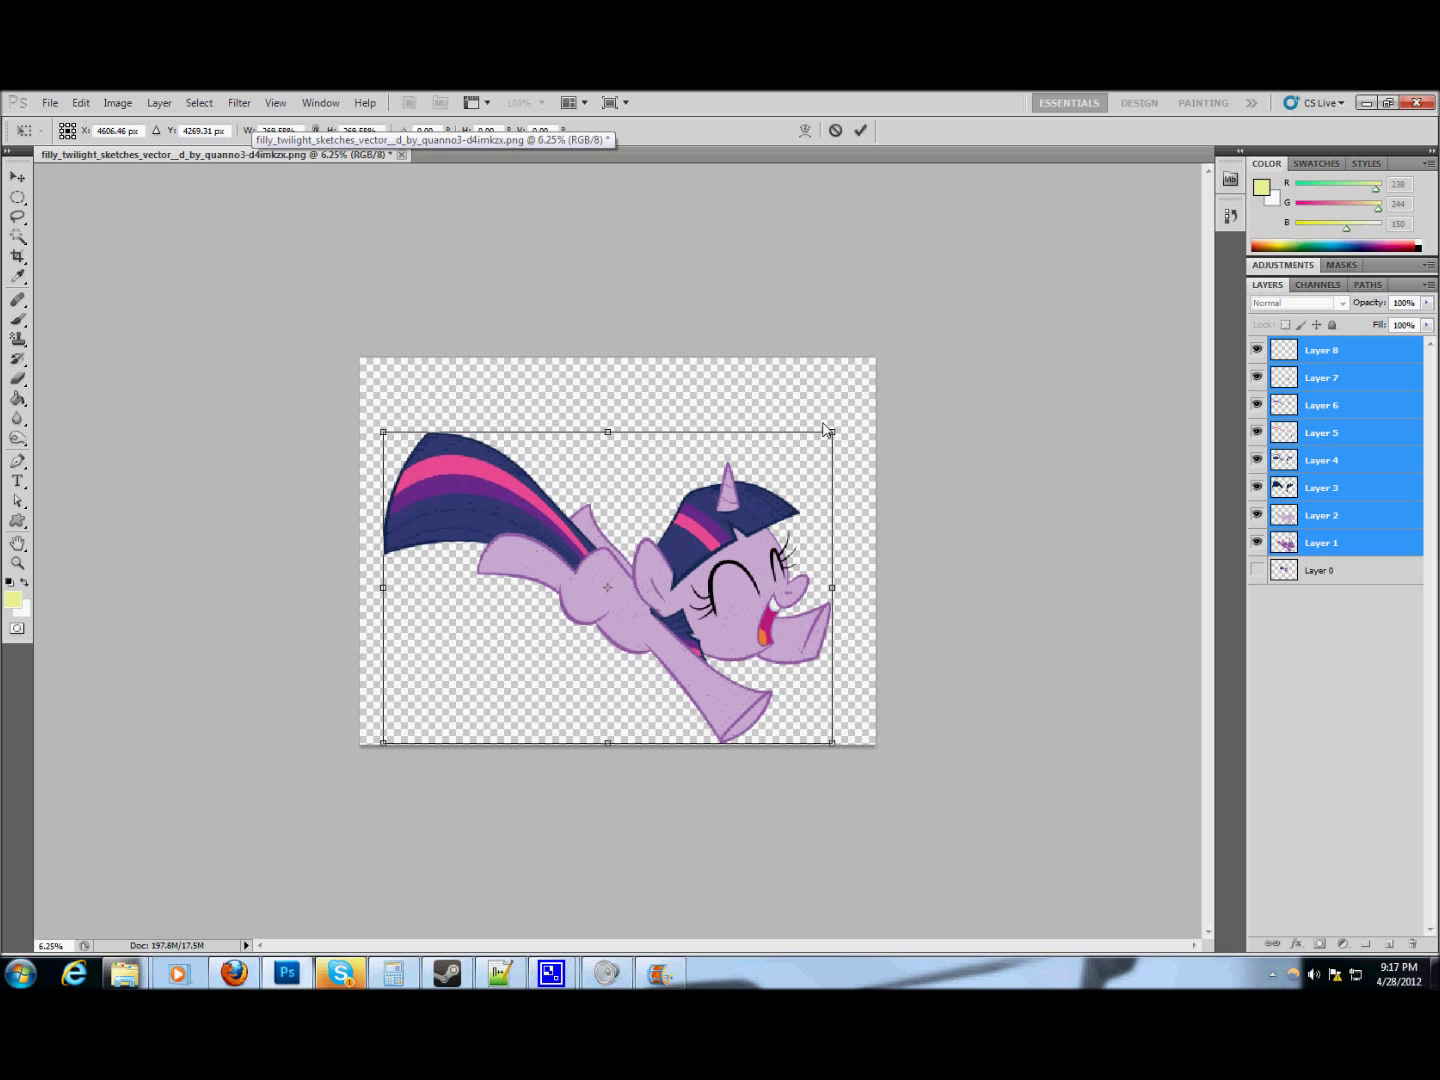
mouse_move(742, 492)
left_mouse_down()
mouse_move(722, 487)
mouse_move(733, 500)
left_mouse_up()
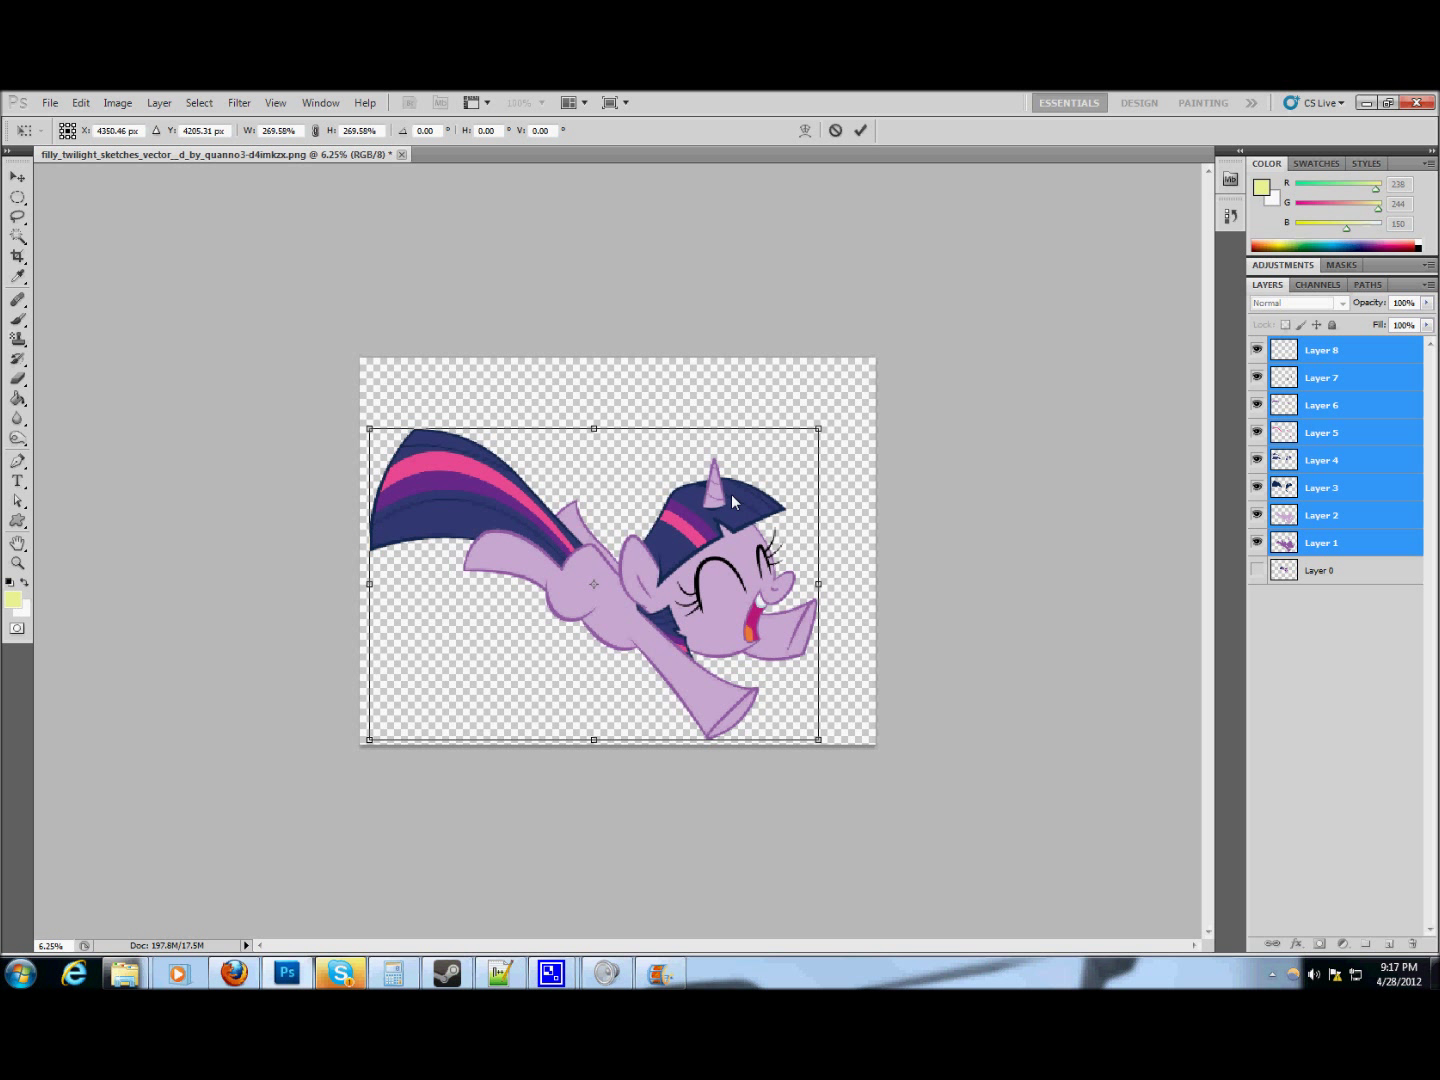
key("z")
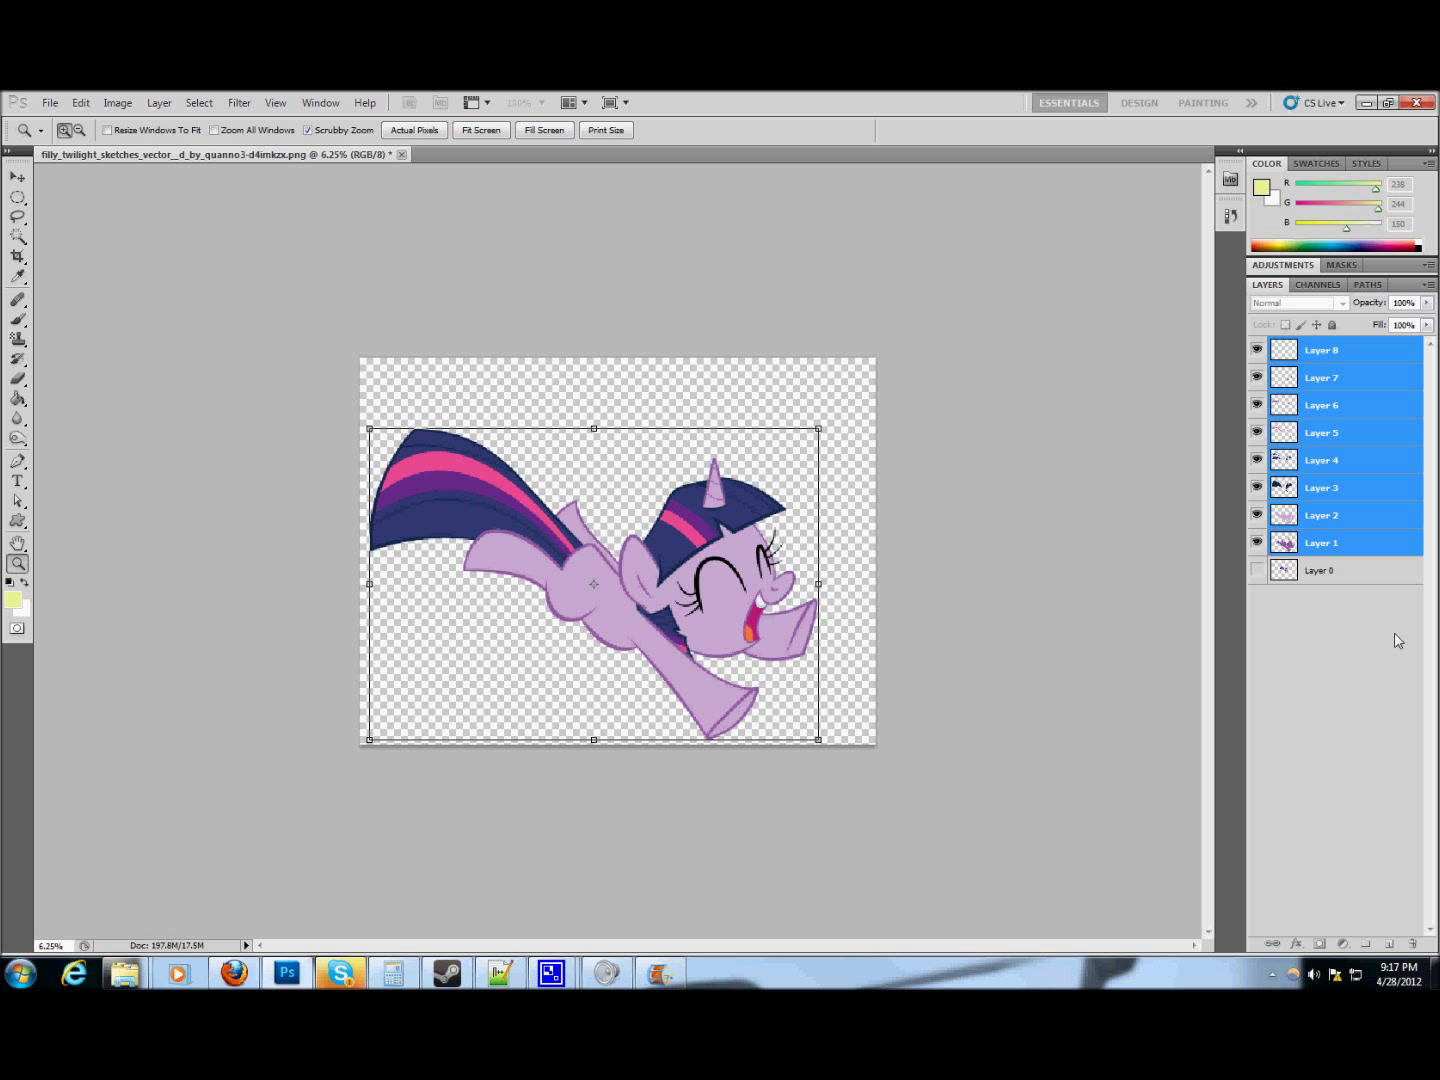
key("Return")
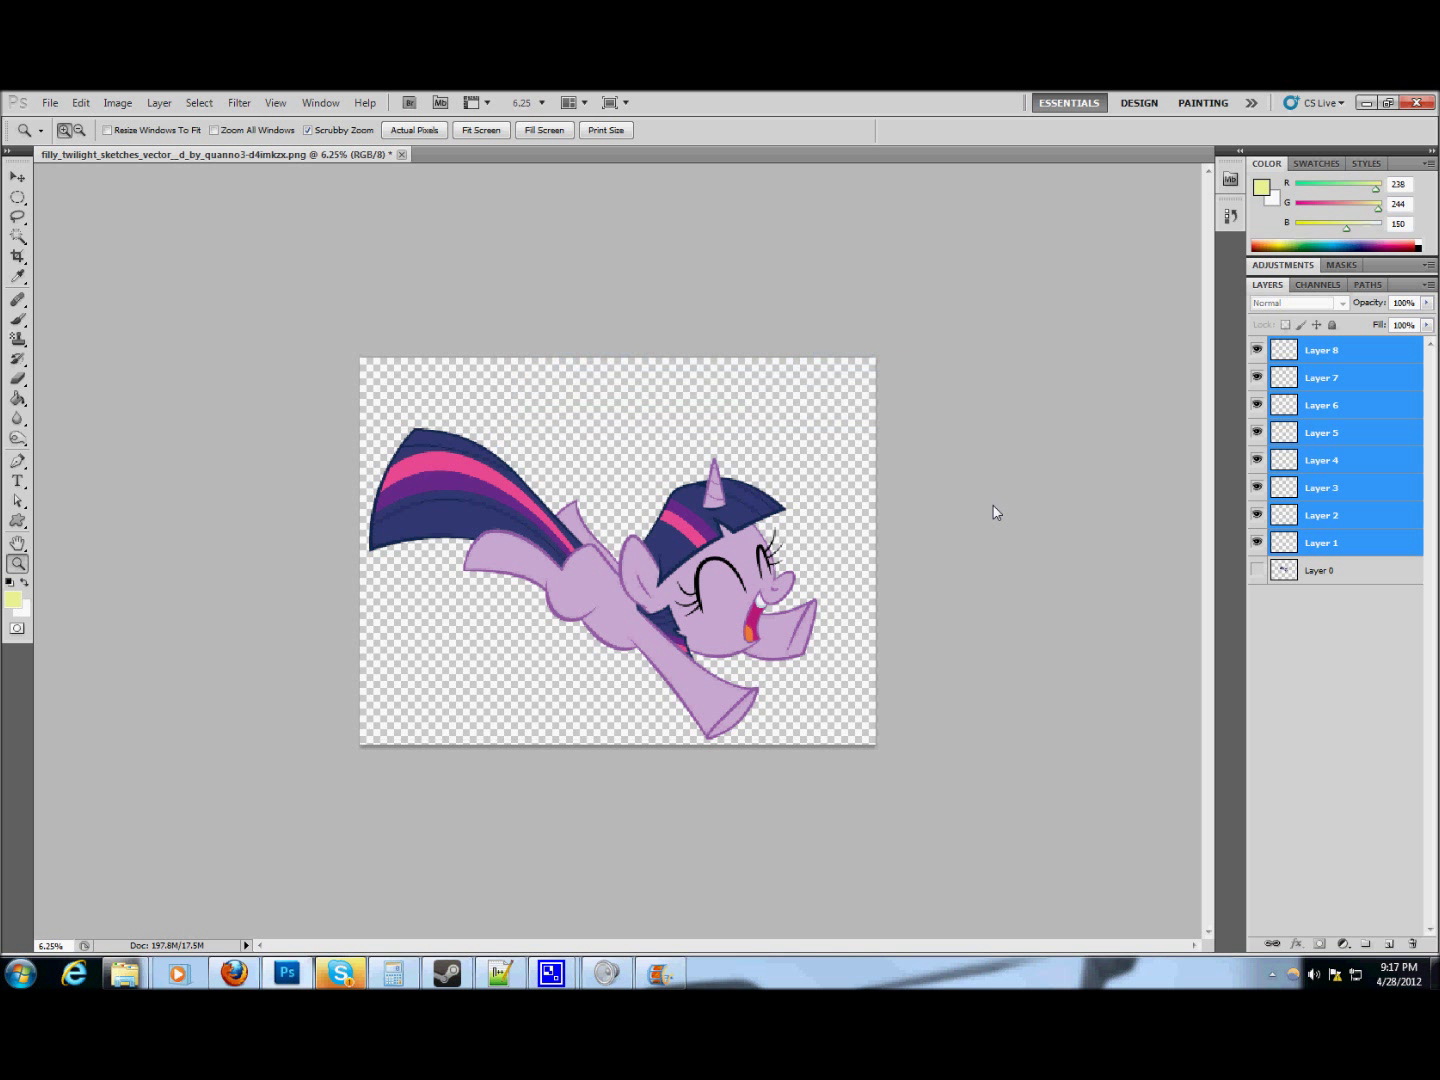
- Add a new layer directly above Layer 0 and fill it with pale yellow-green, RGB 236, 241, 156
left_click(1340, 578)
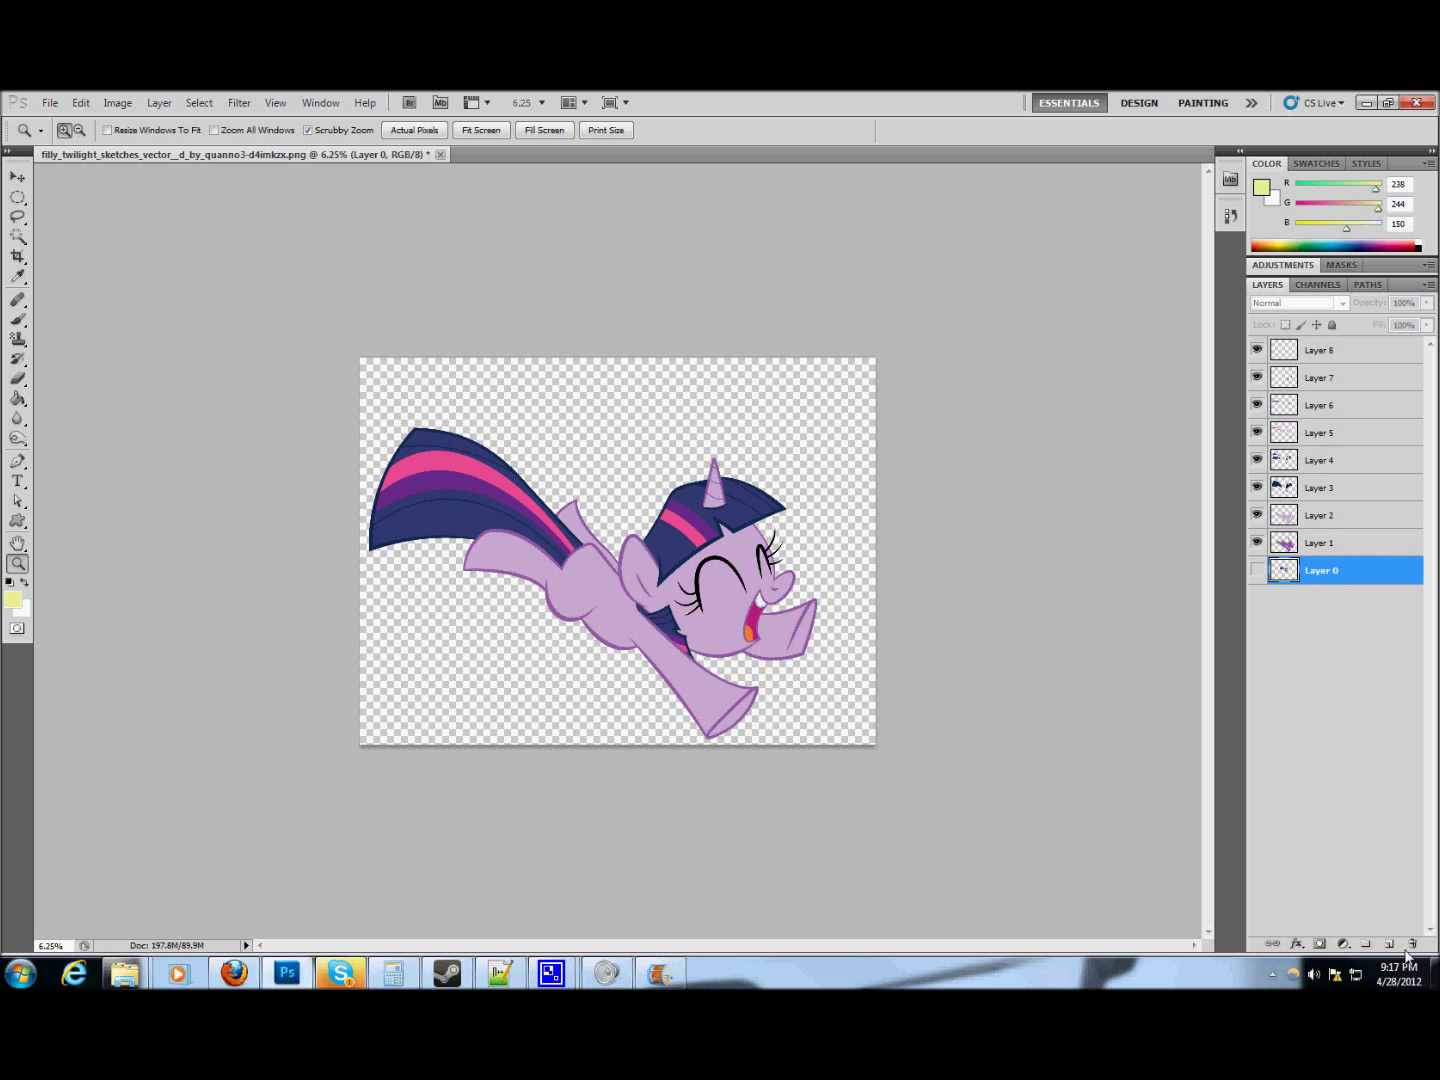
left_click(1389, 943)
left_click(9, 598)
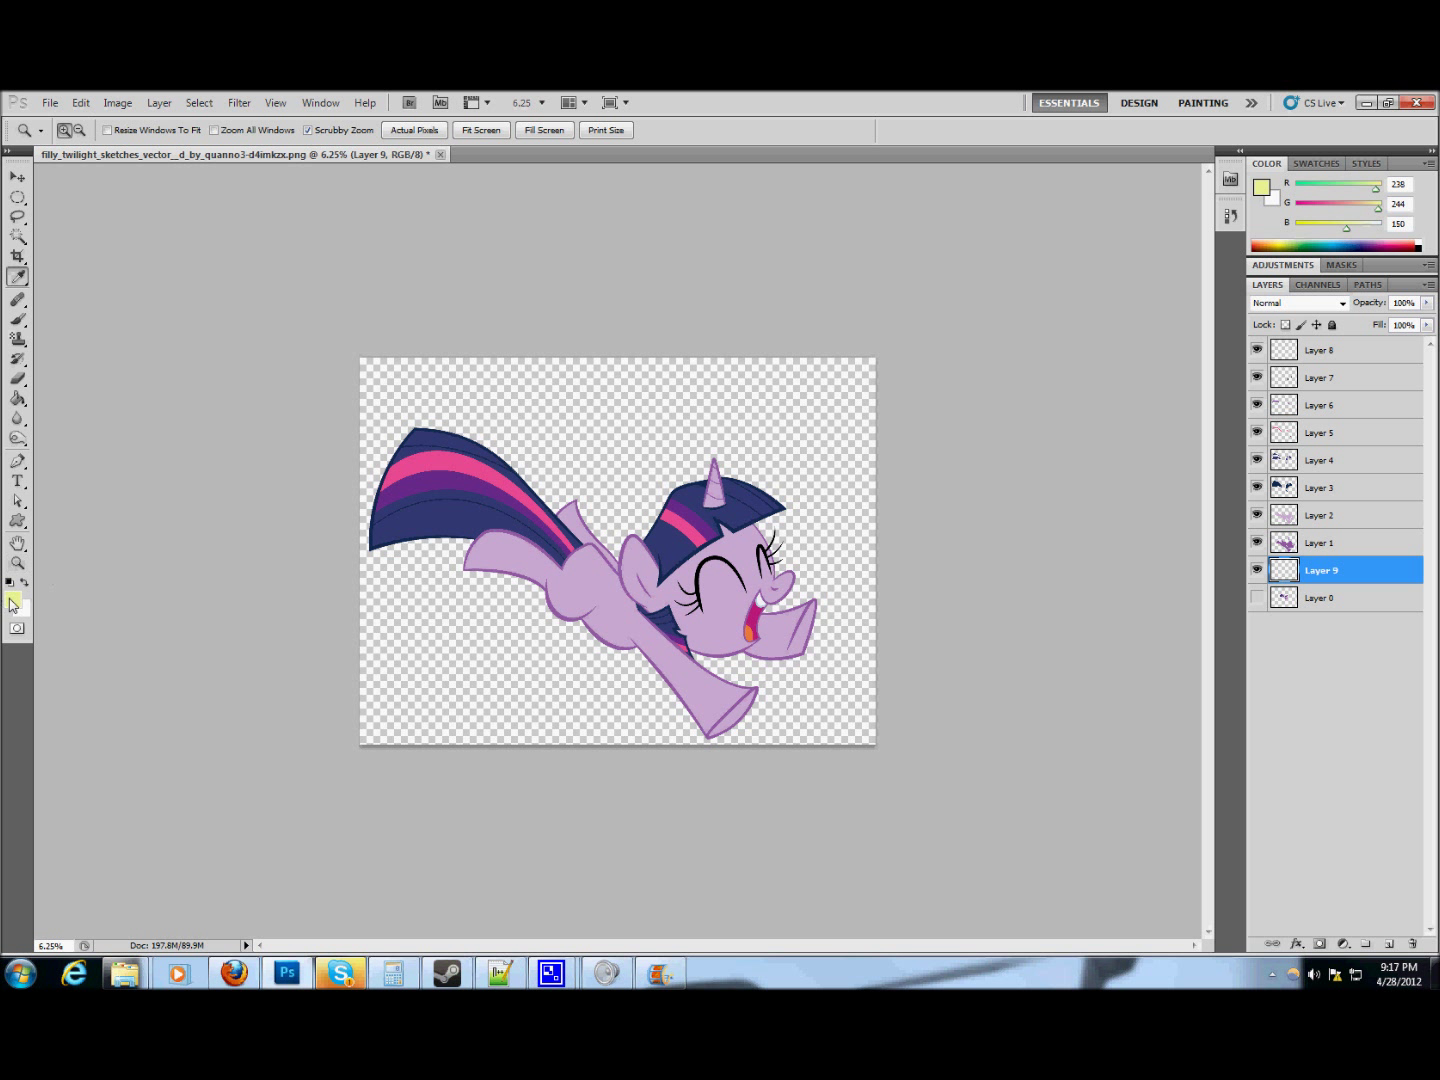
left_click(987, 286)
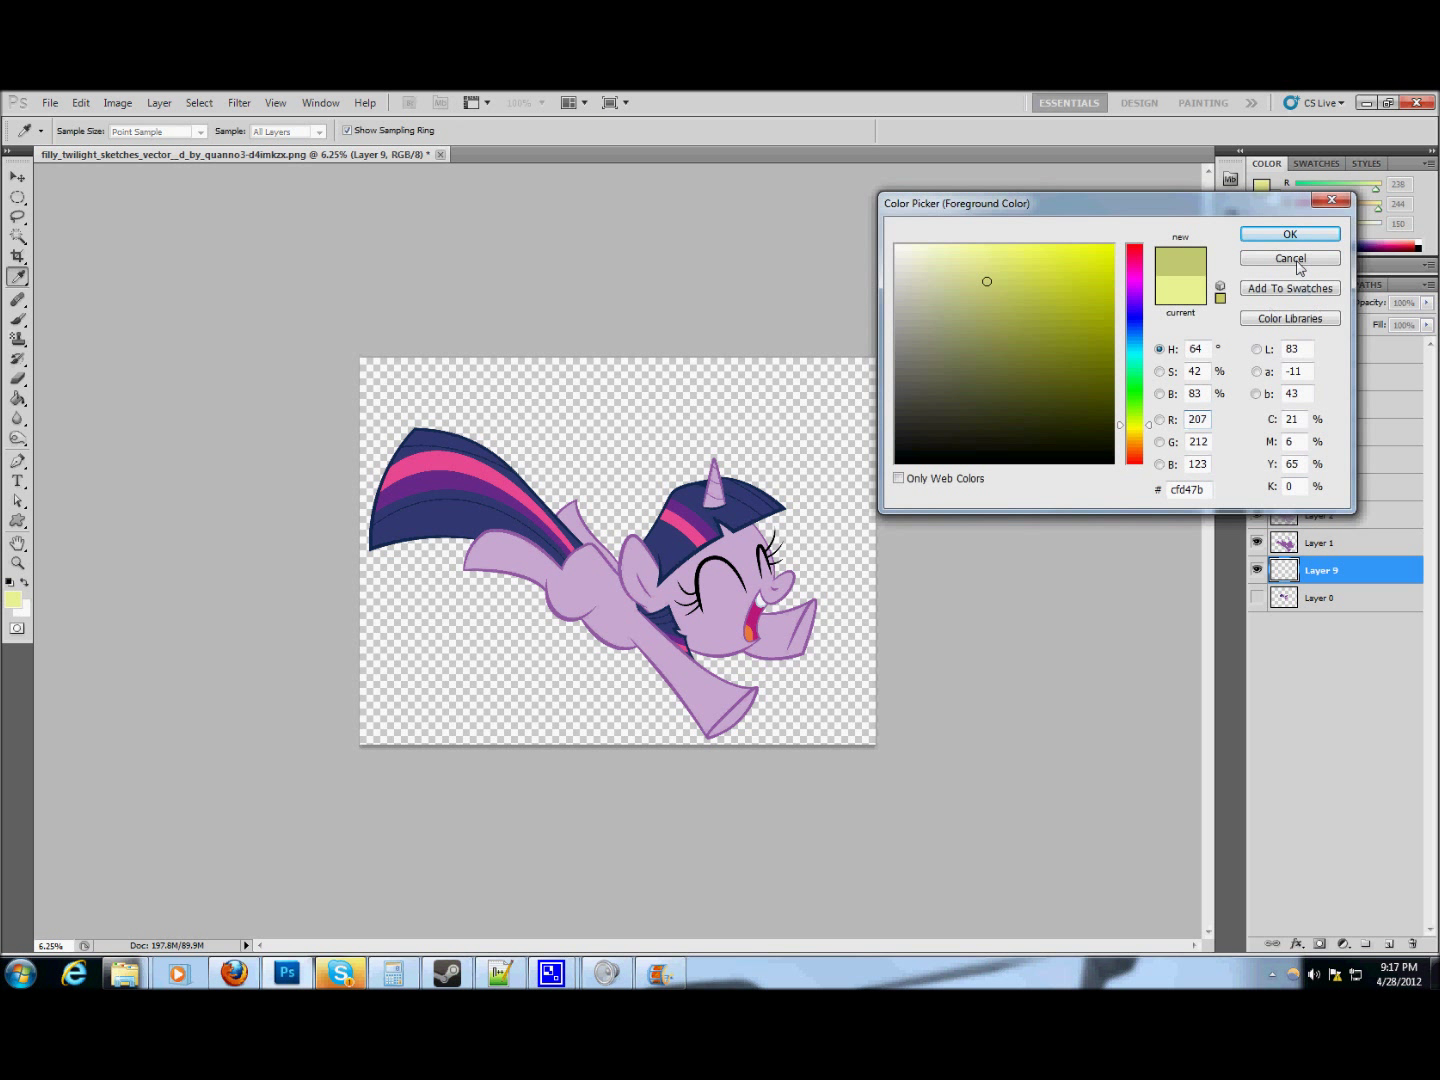
left_click(972, 257)
left_click(1289, 234)
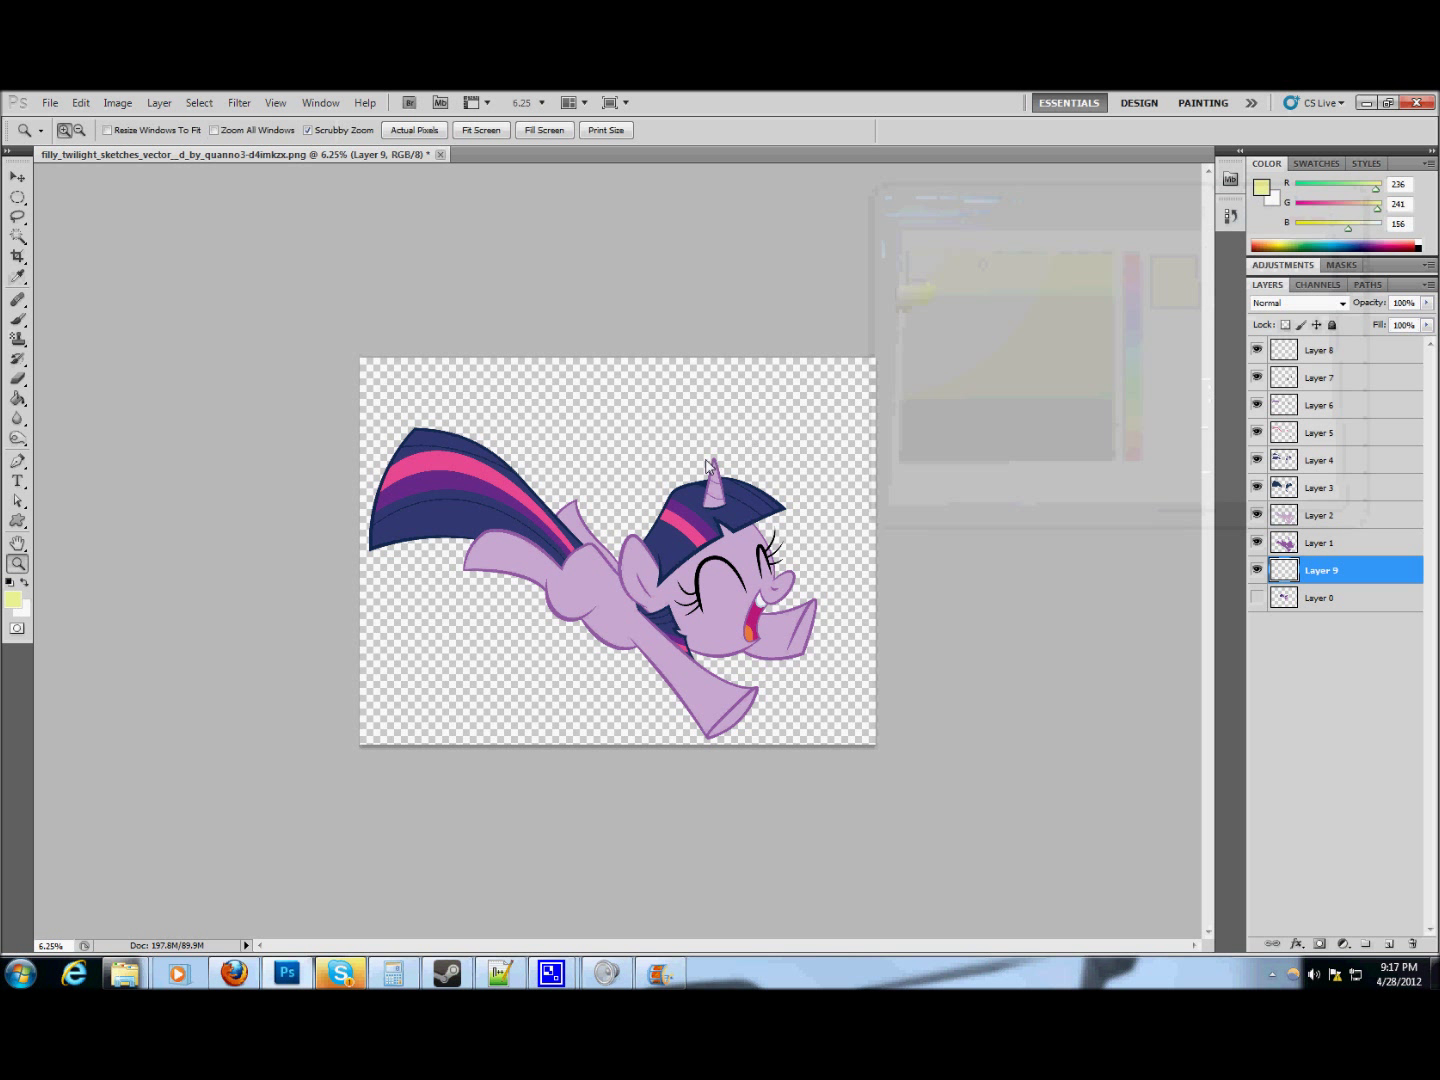
key("g")
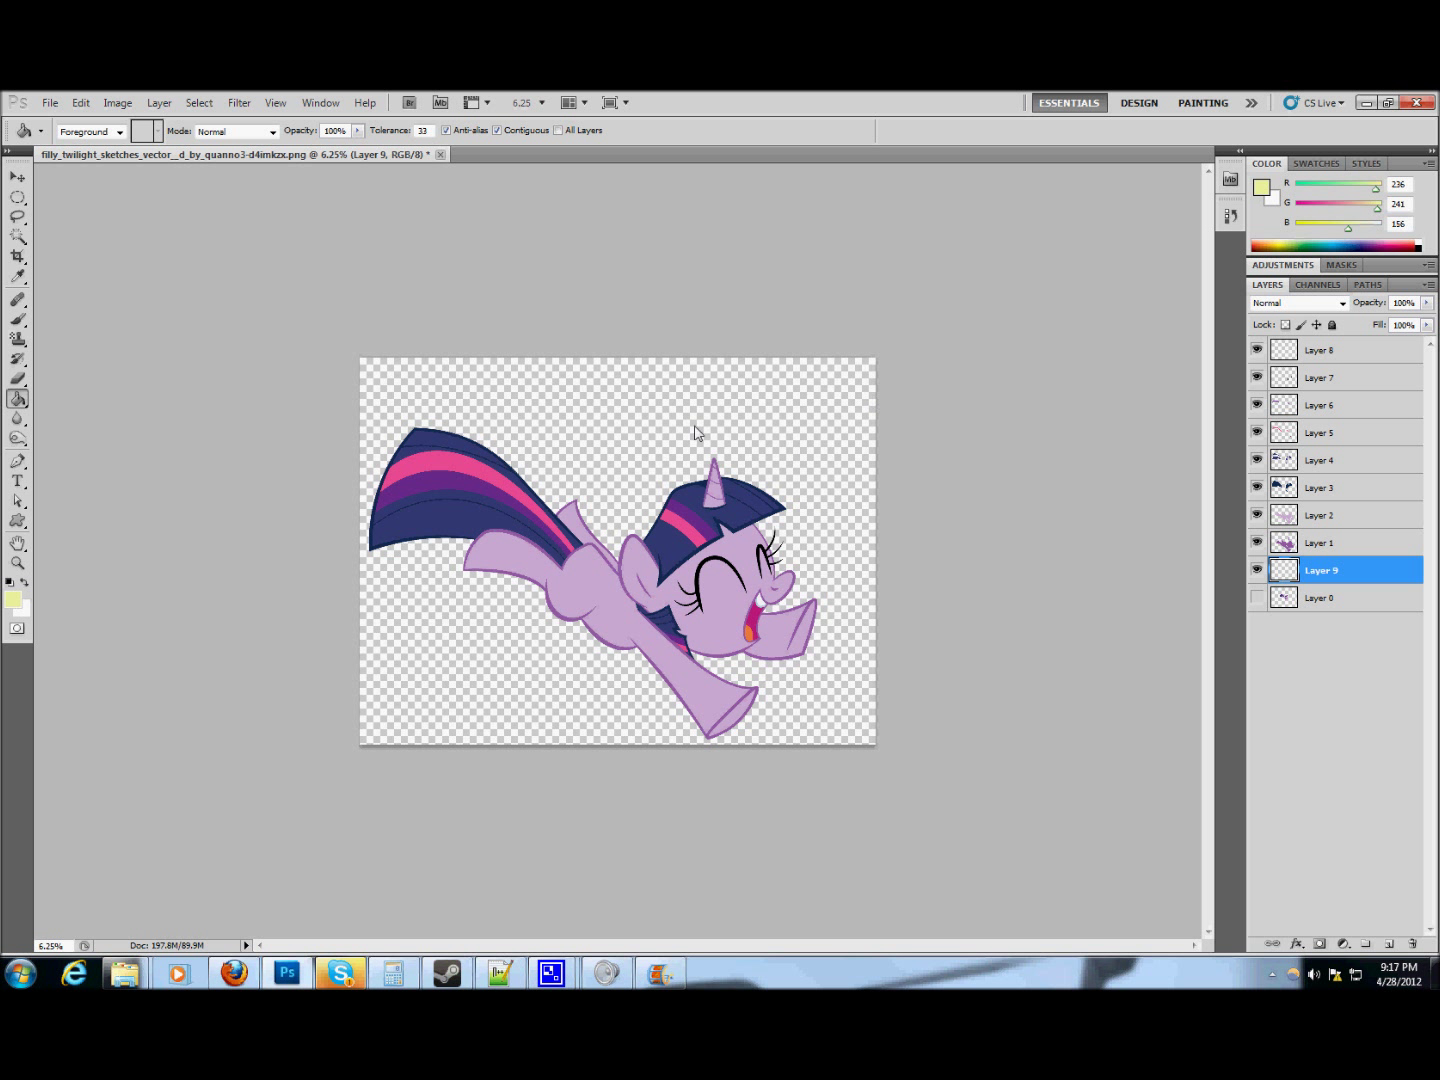
key("alt+BackSpace")
- Set the background colour to light blue #9ccaf1 and the foreground colour to red, RGB 247, 42, 42
left_click(14, 603)
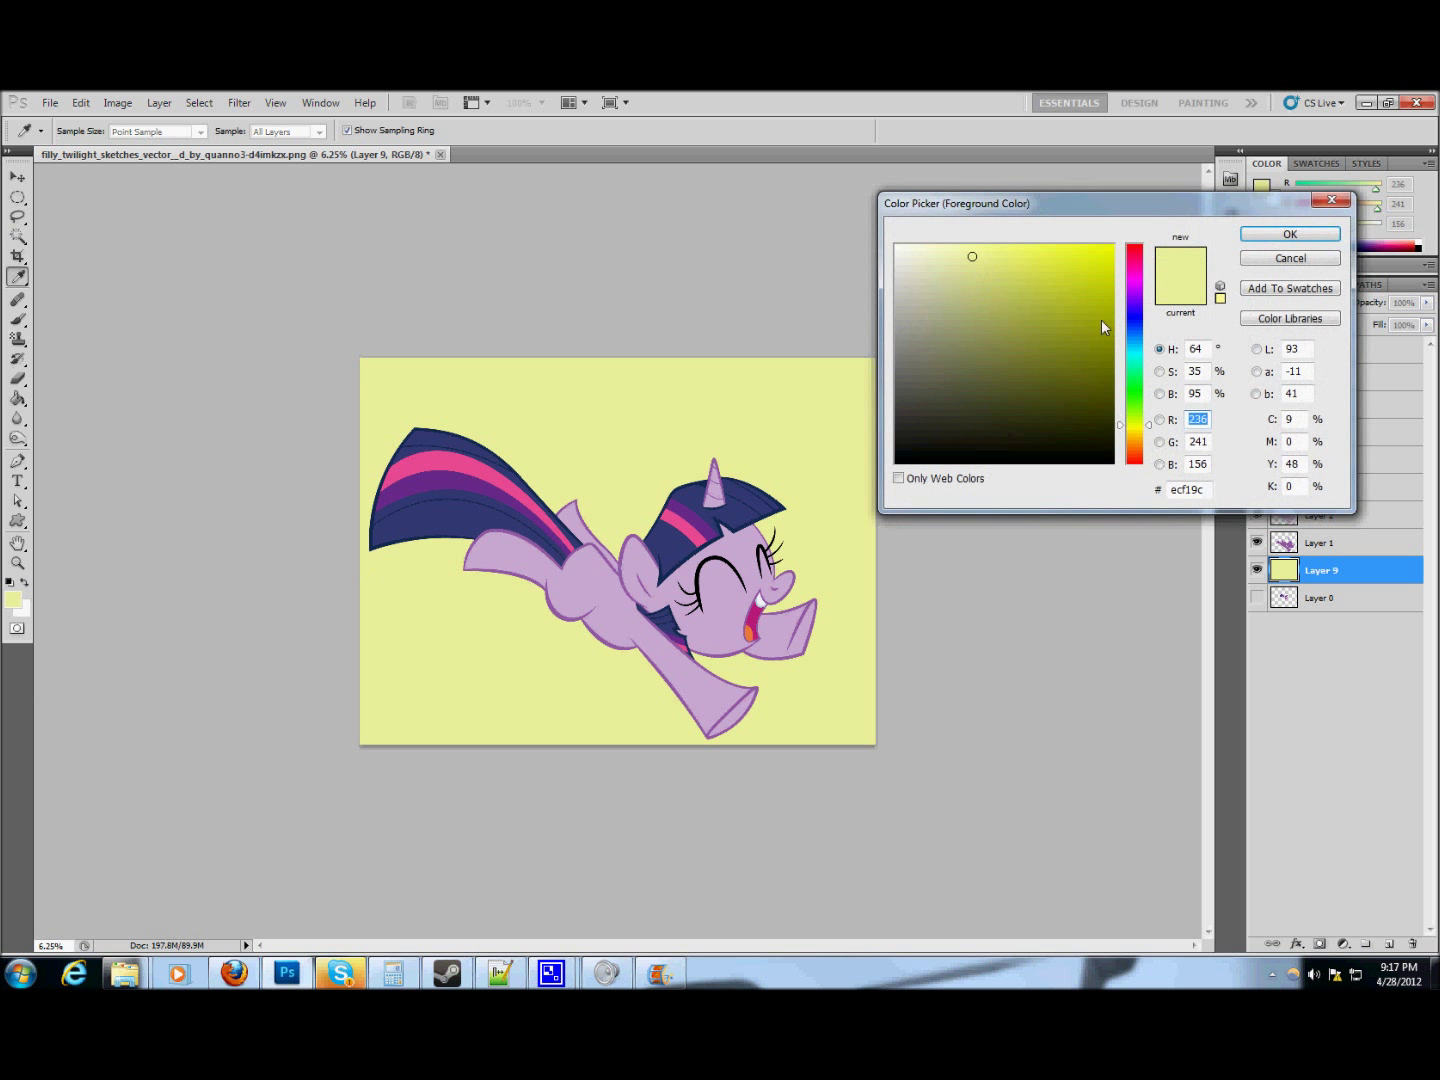
left_click(1289, 258)
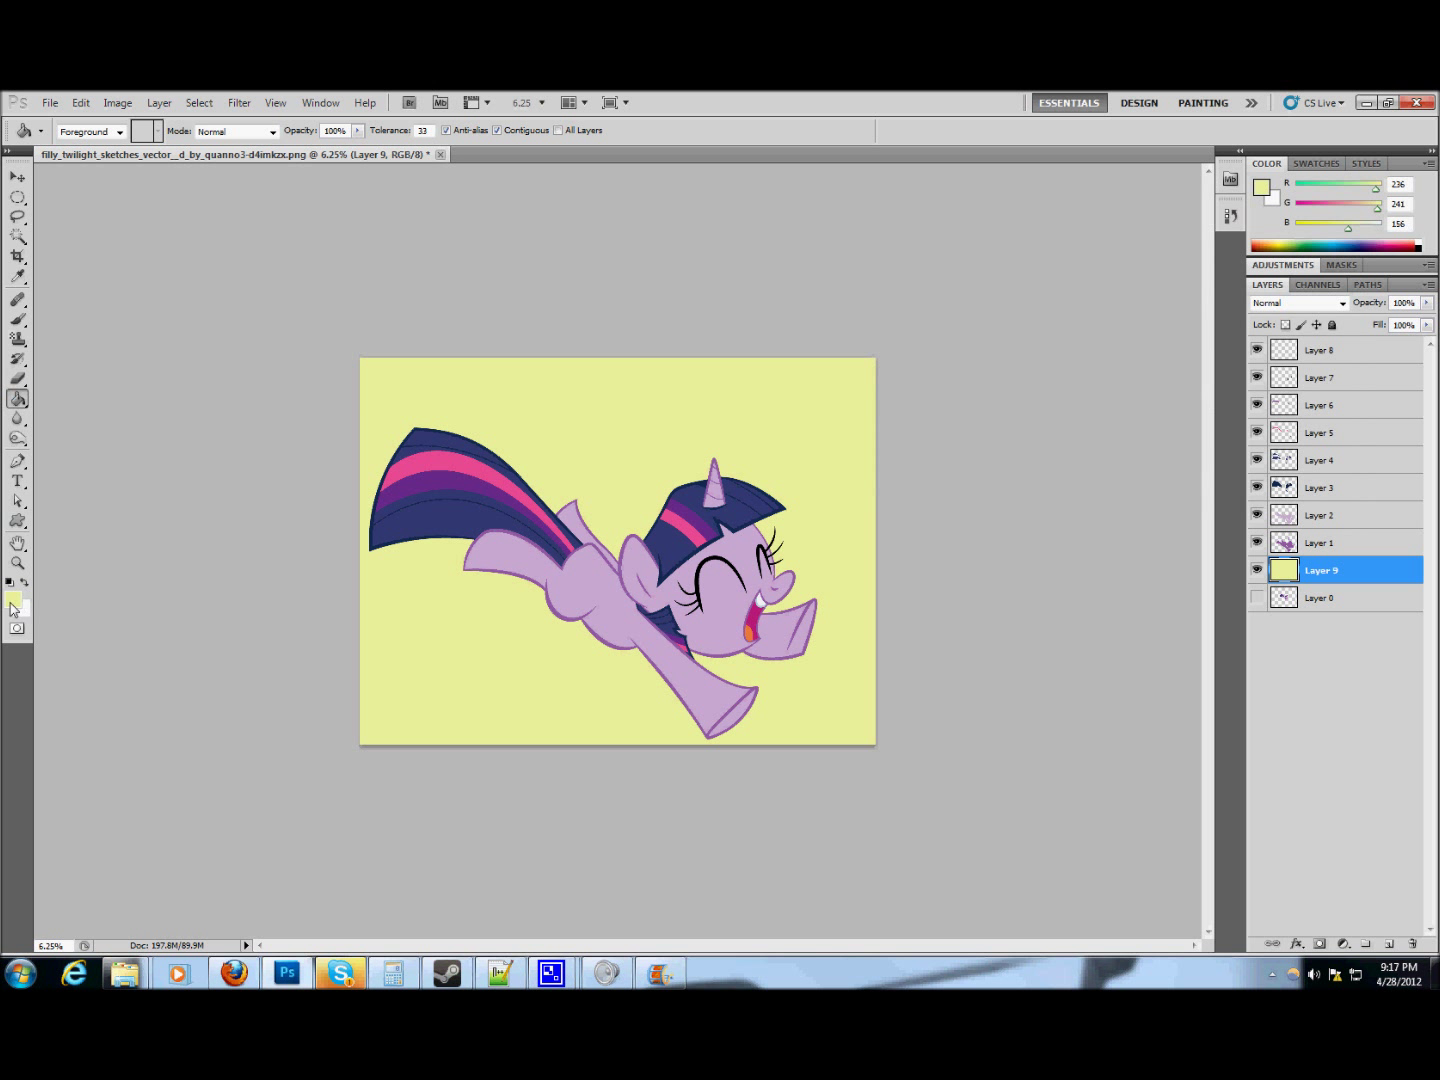
left_click(13, 600)
left_click(1135, 338)
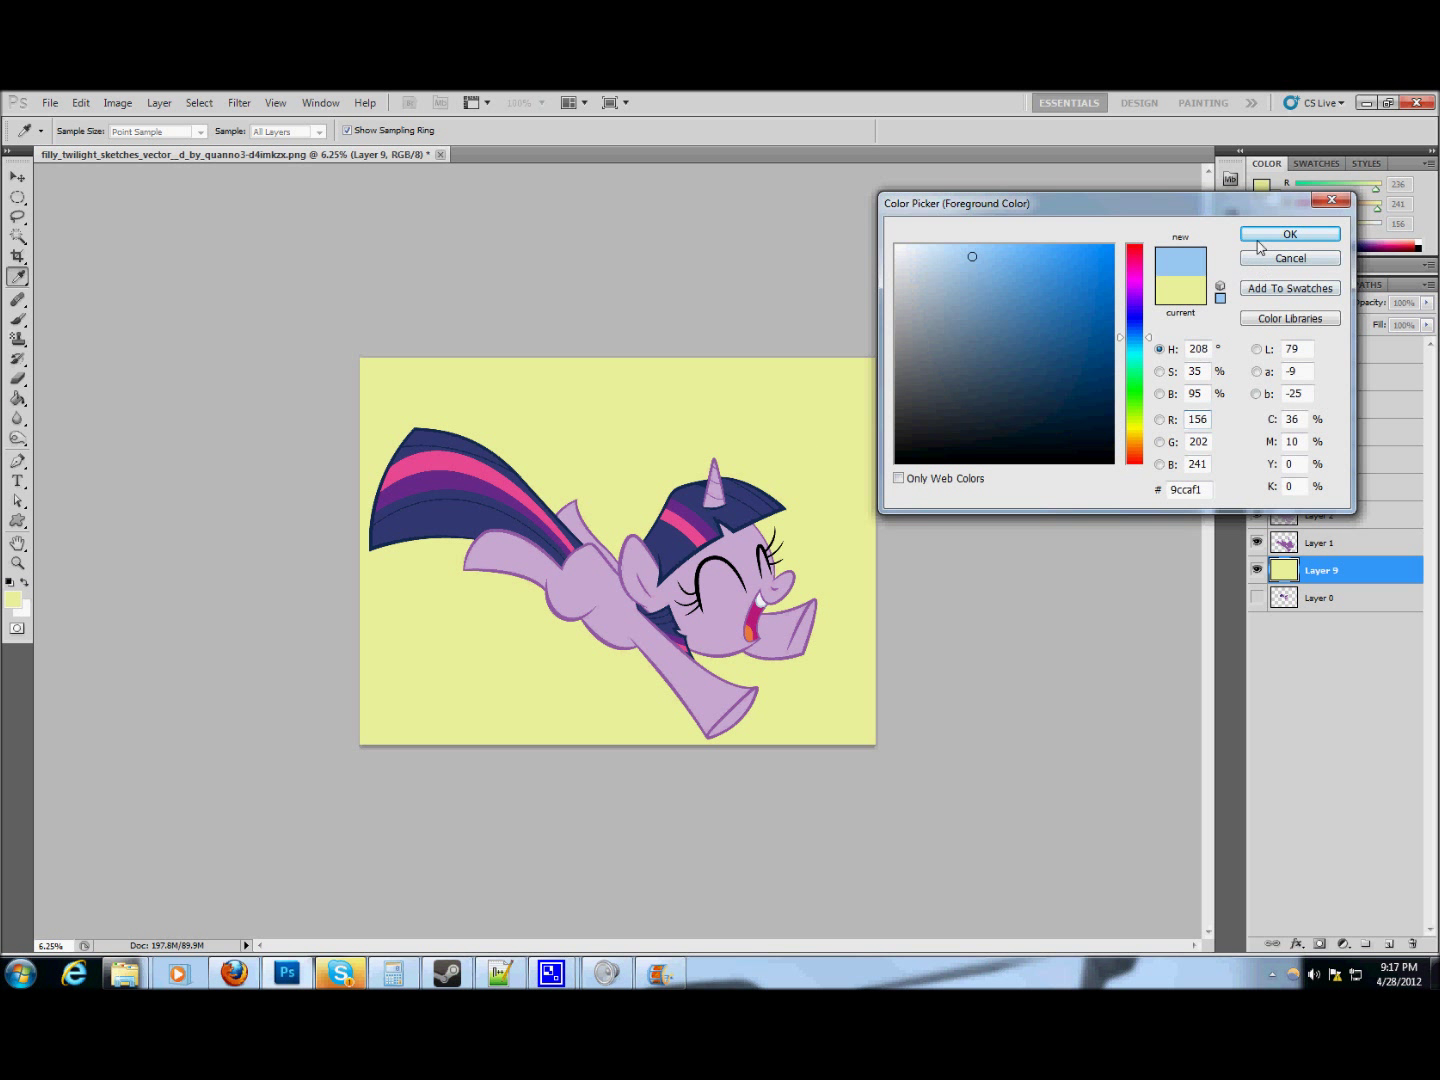
left_click(1290, 234)
left_click(24, 582)
left_click(13, 600)
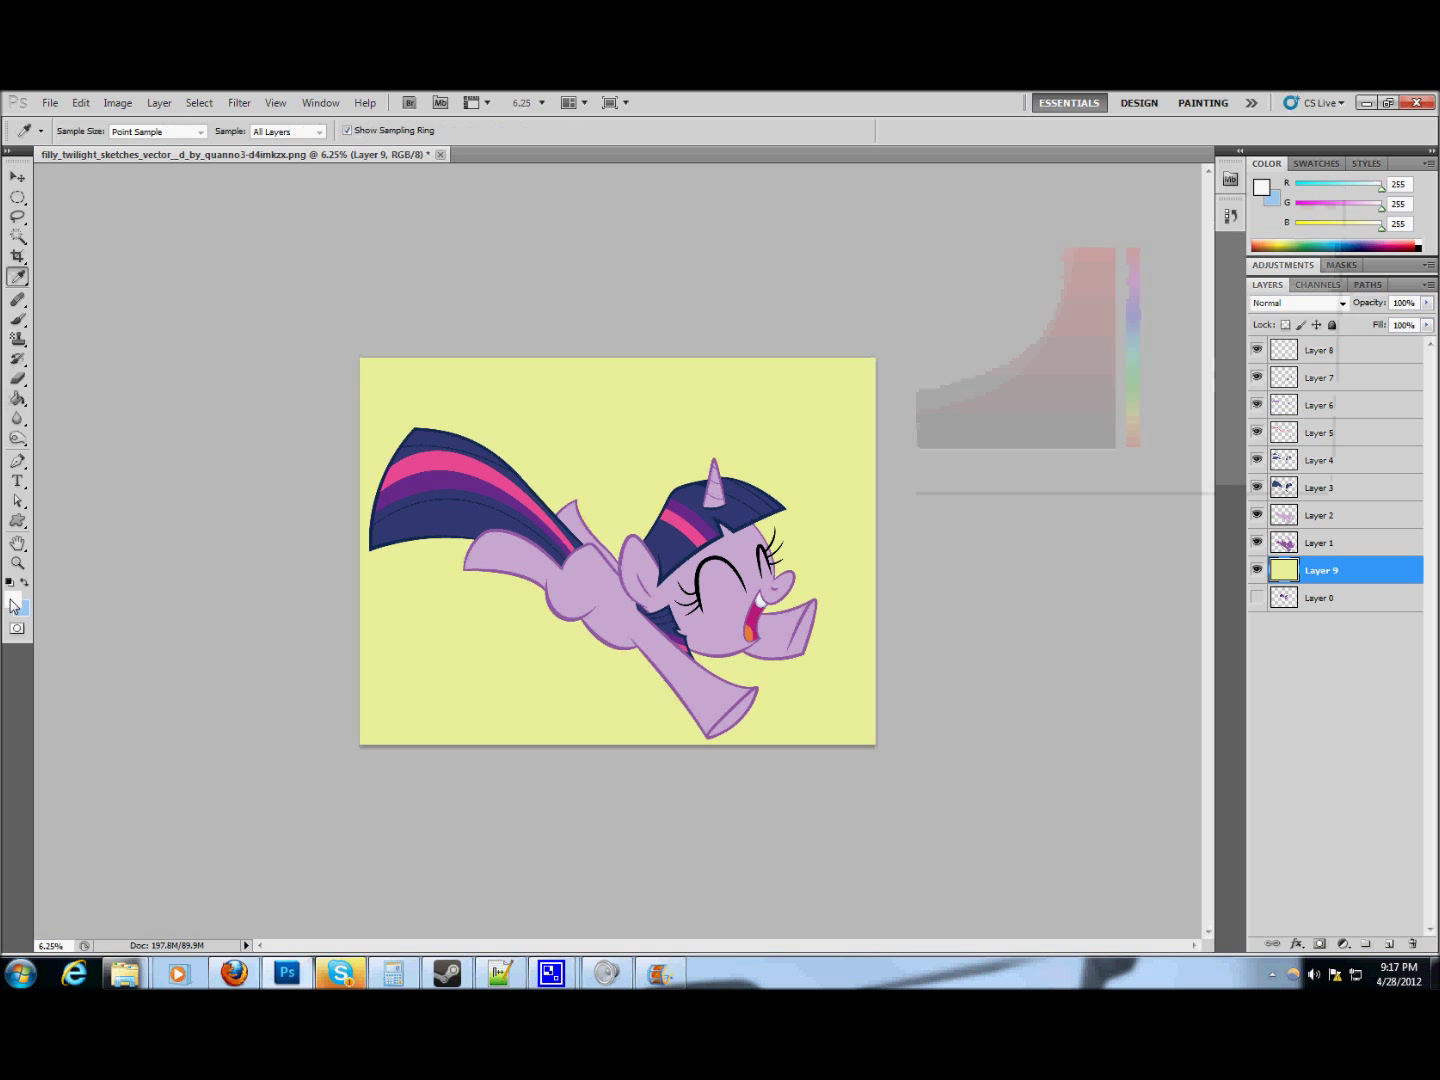
left_click(1074, 253)
left_click(1290, 234)
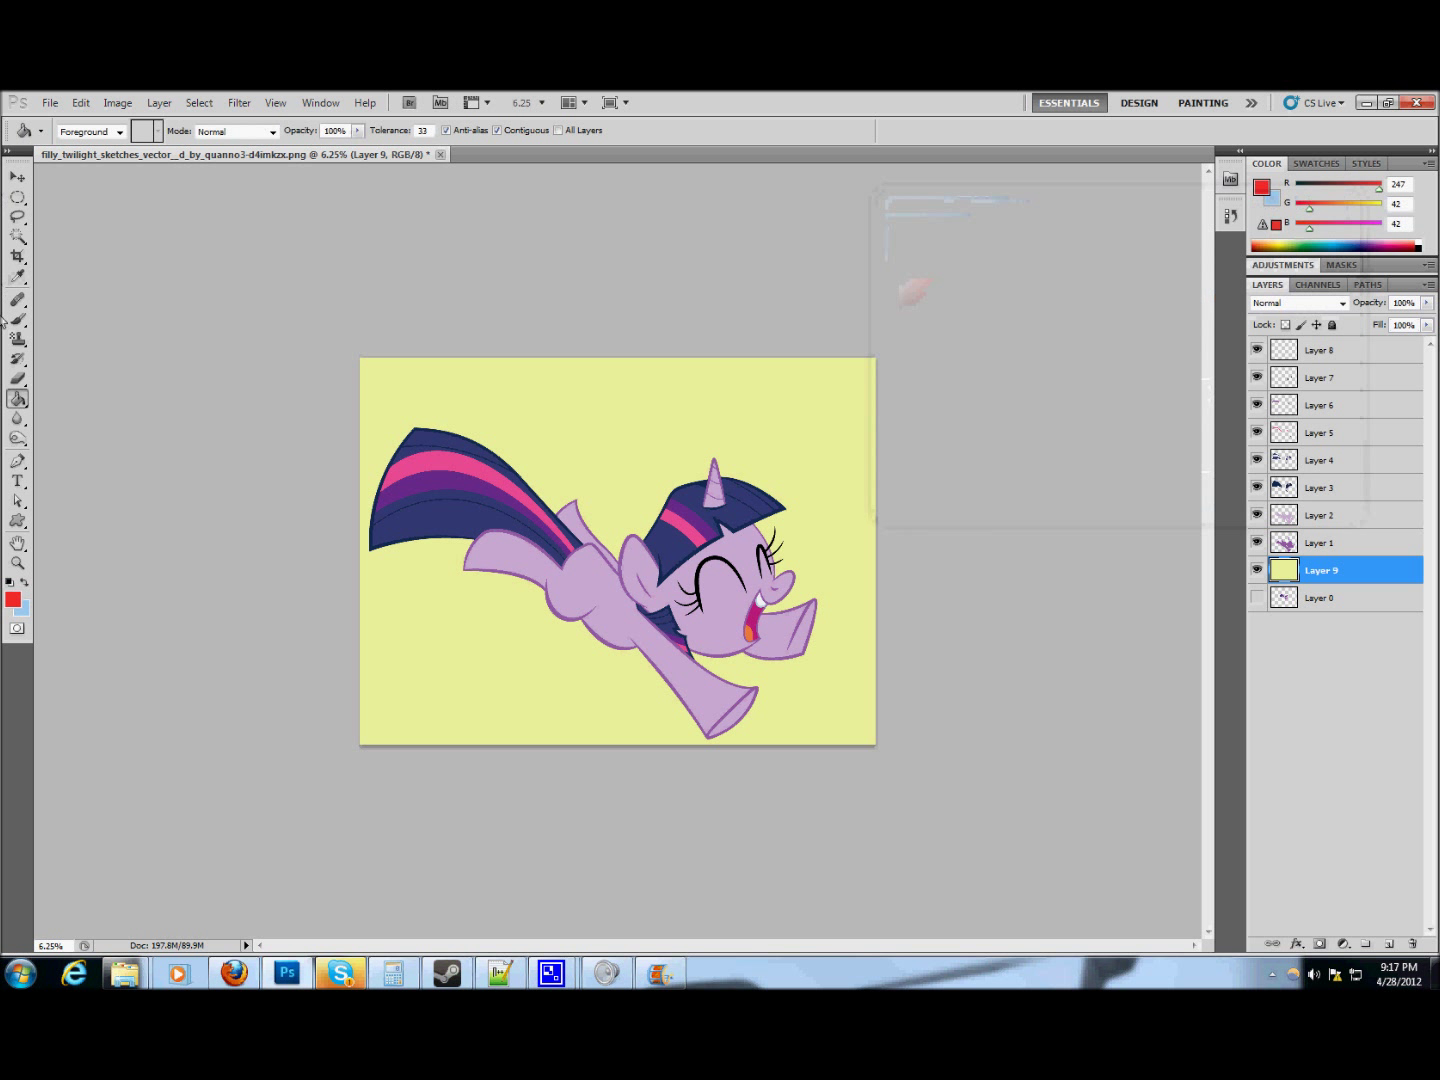
- Fill Layer 9 with a linear foreground-to-background gradient running vertically from red at the top of the canvas to light blue below
left_click(17, 318)
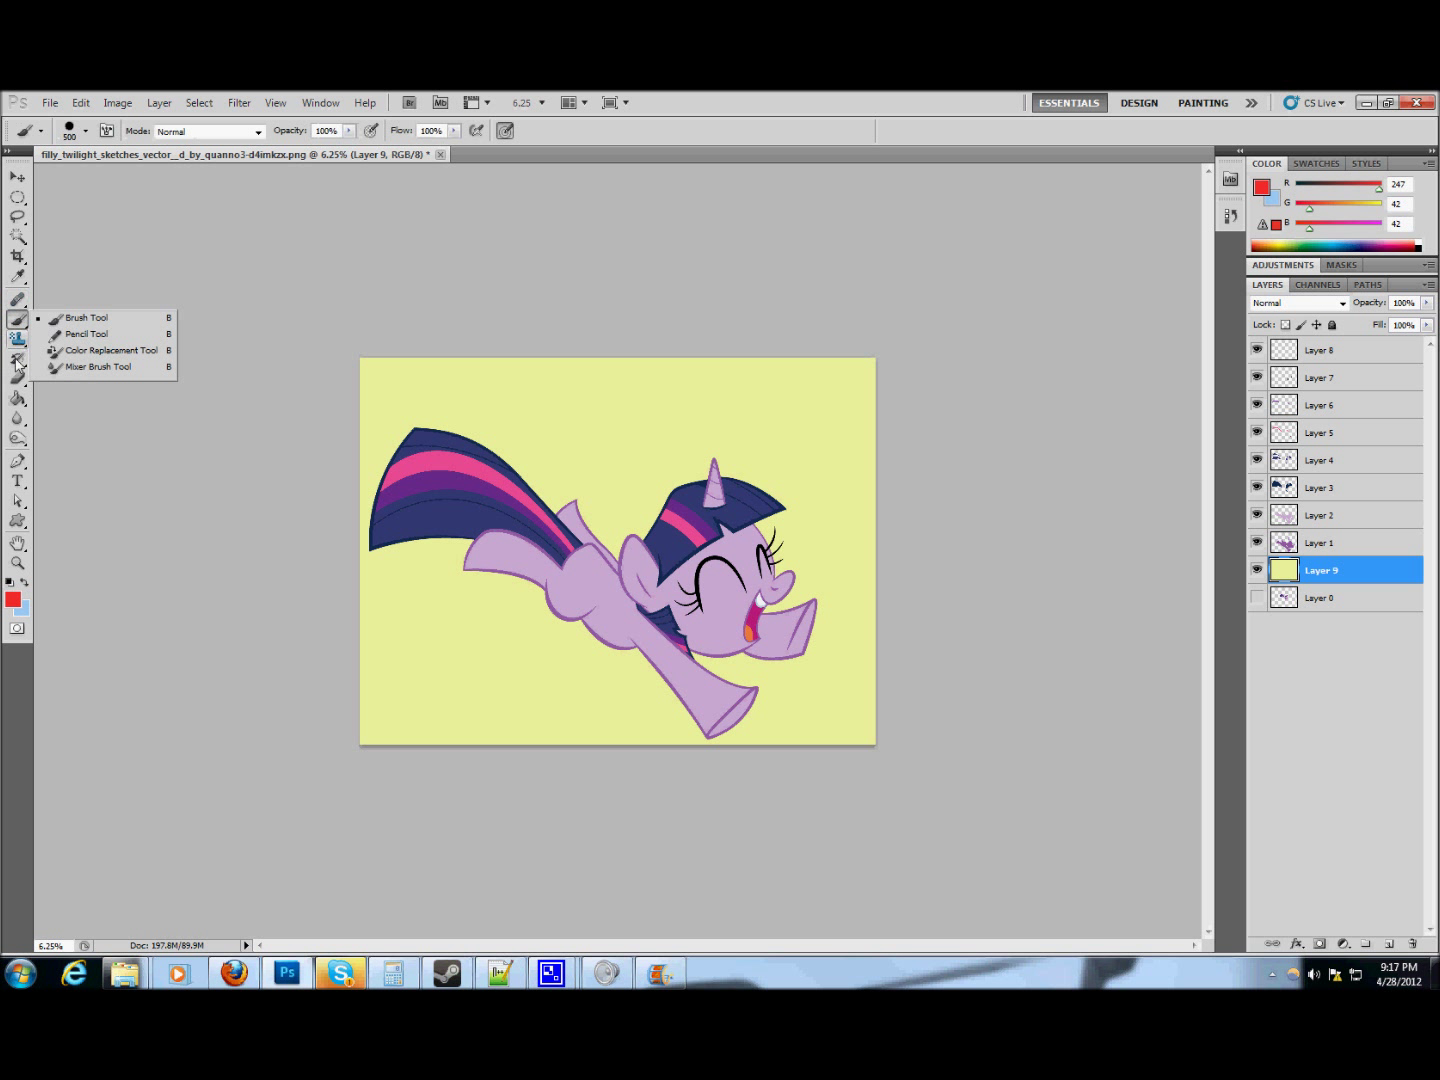
left_click(17, 378)
left_click(18, 358)
left_click(17, 338)
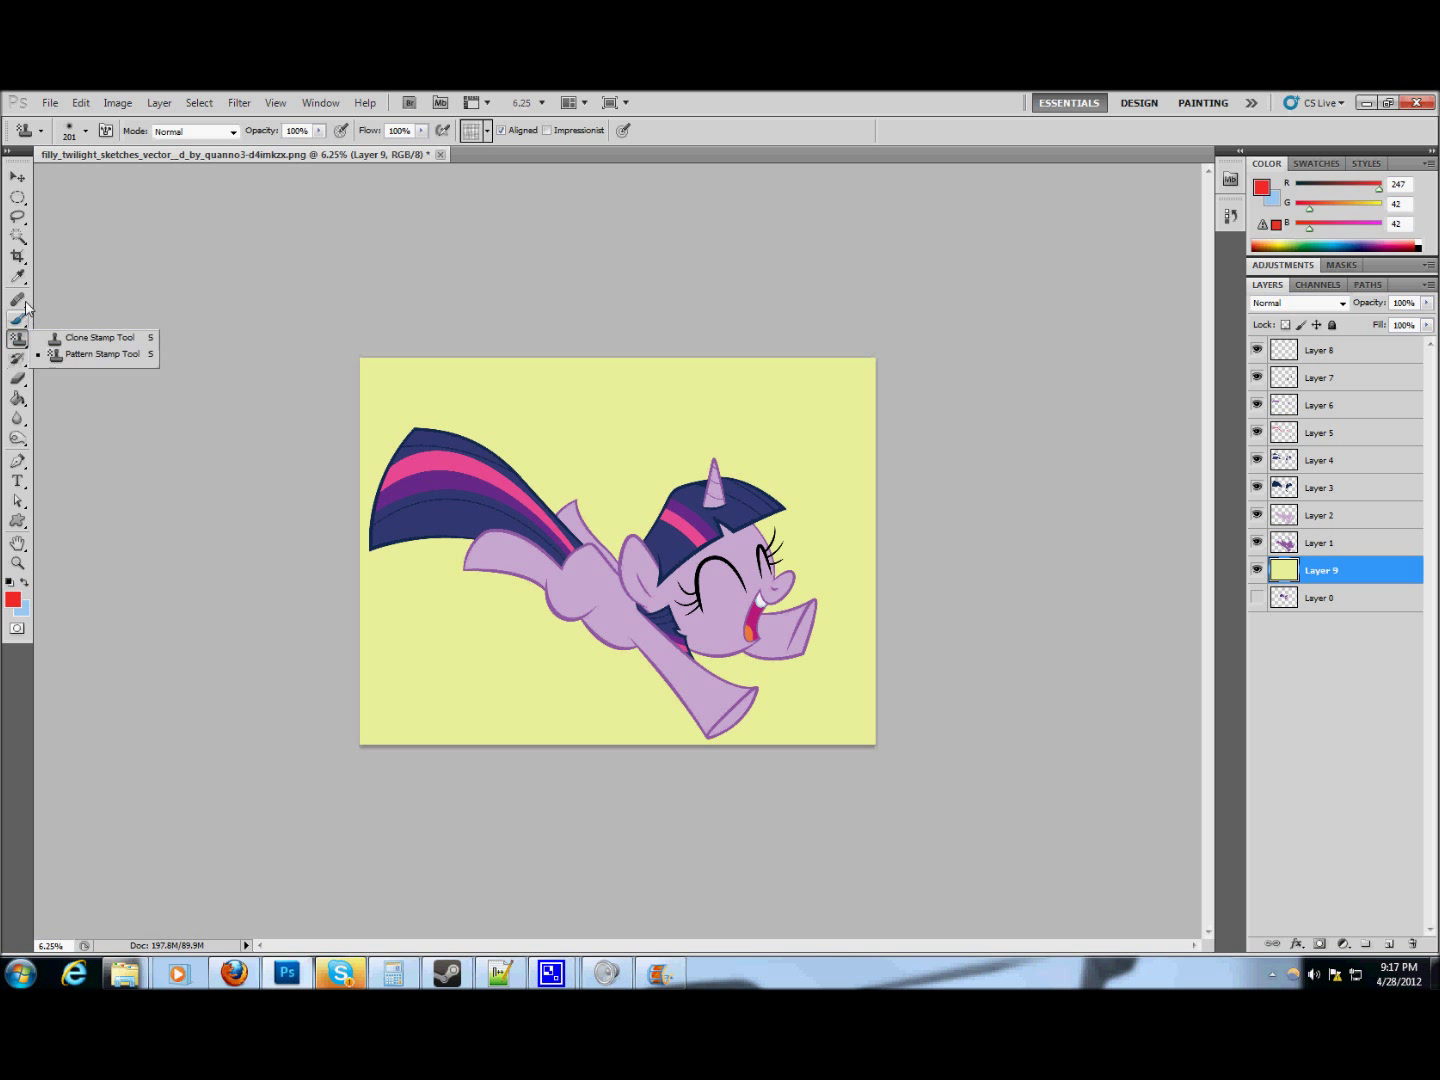
left_click(17, 397)
left_click(93, 398)
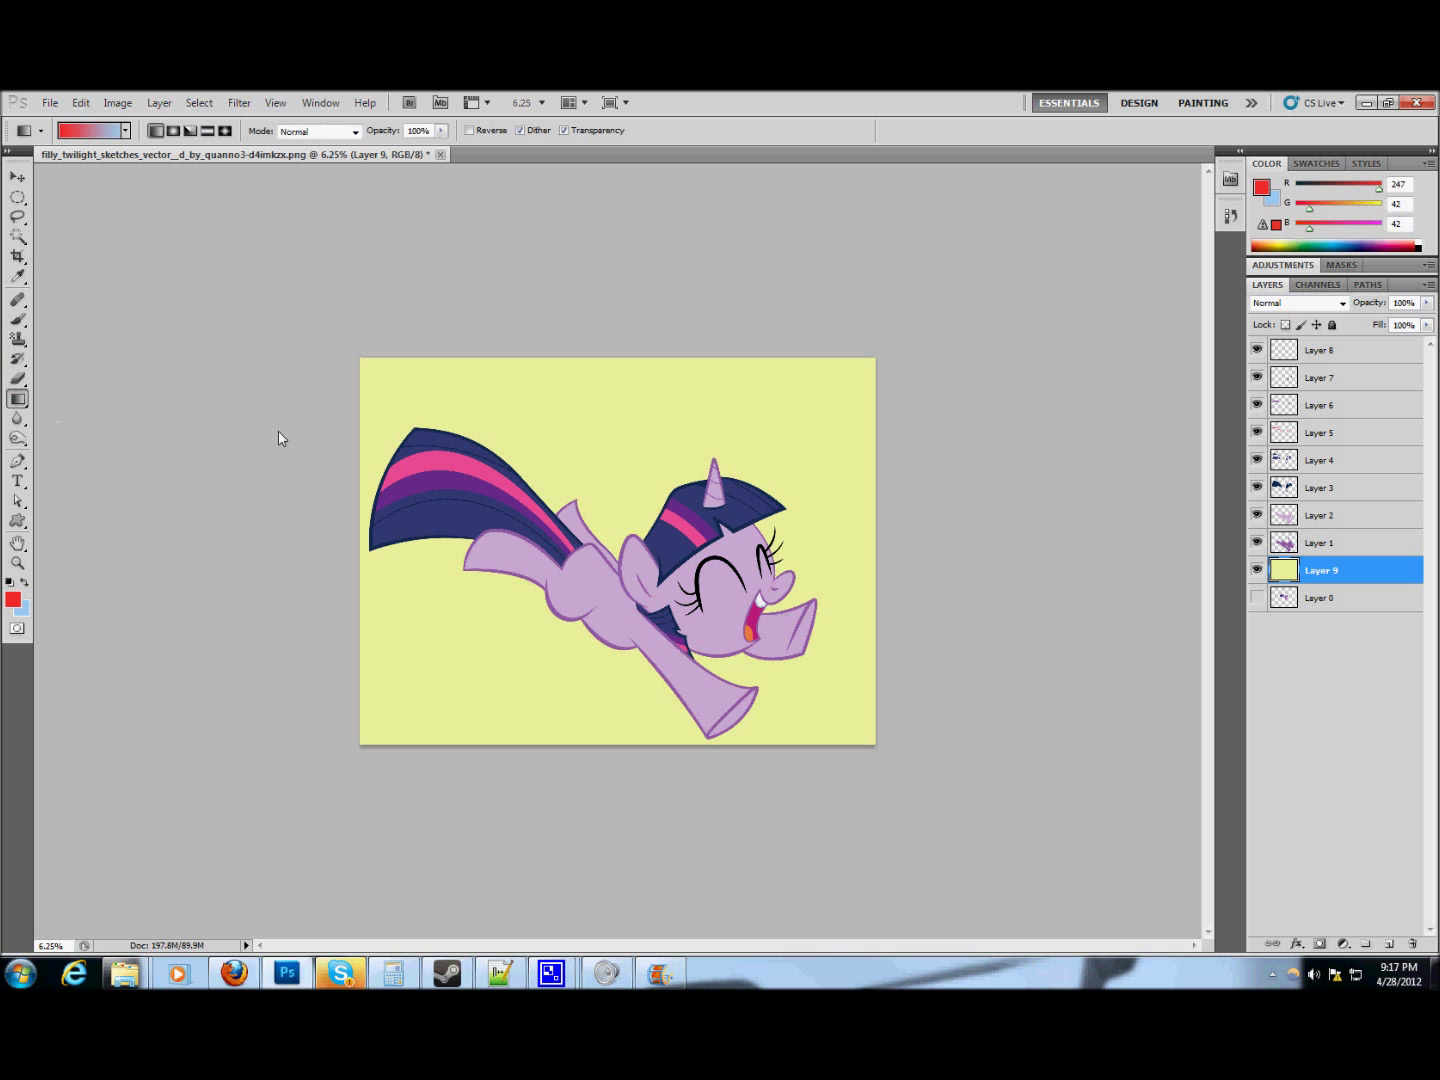
left_click_drag(635, 378, 668, 786)
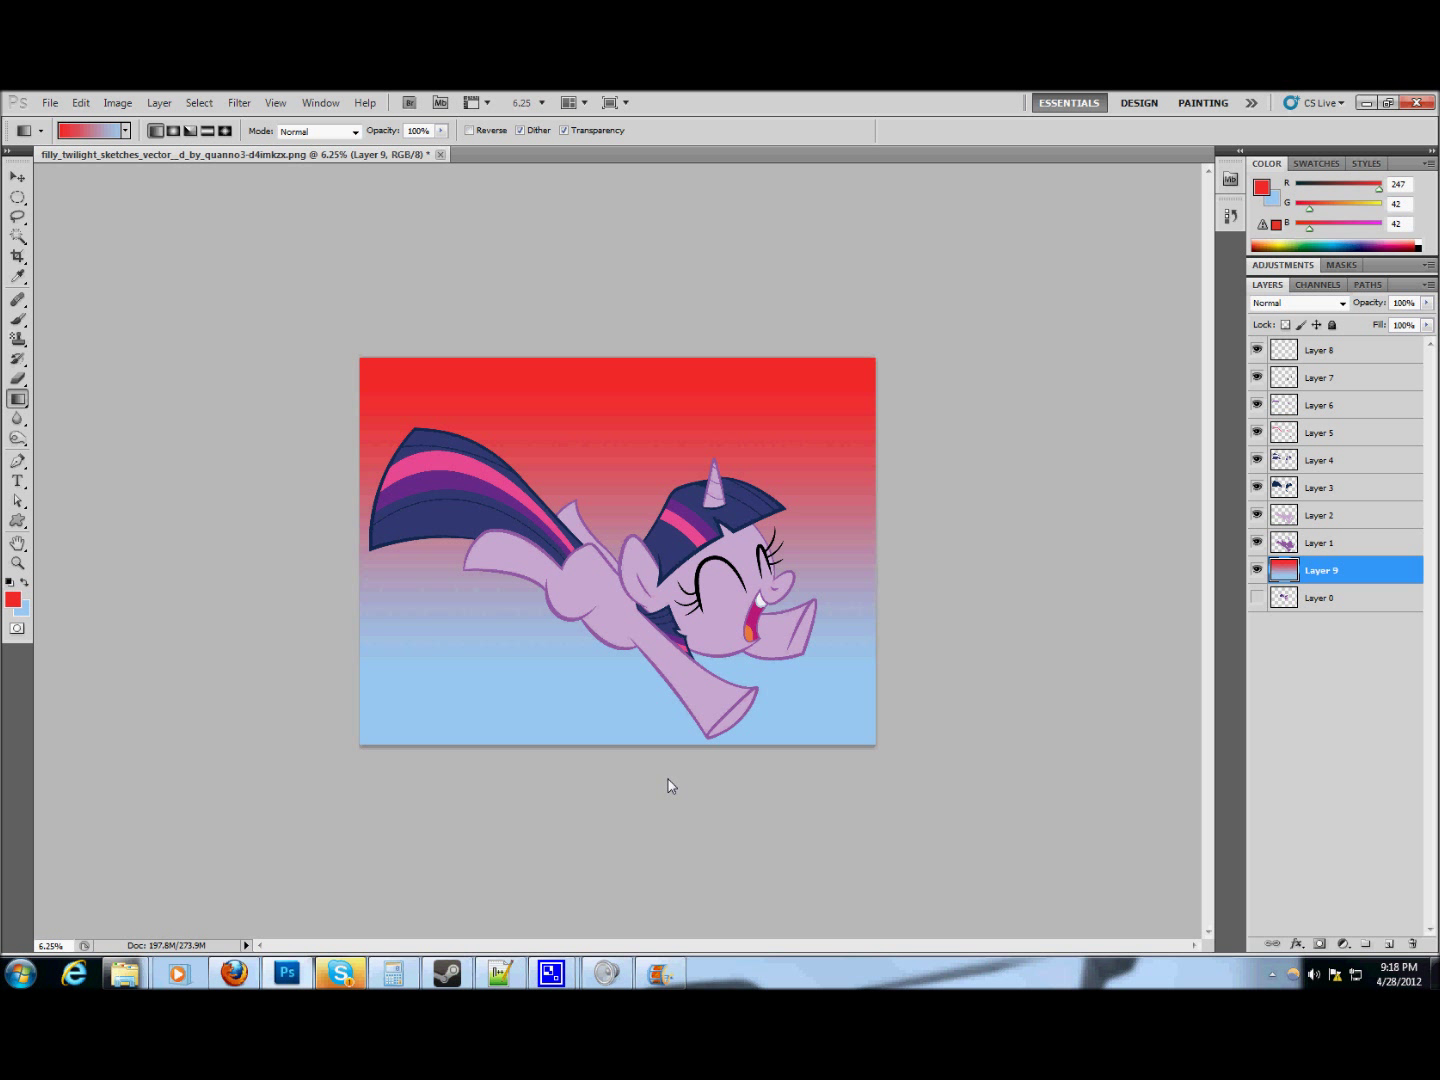
- Hide the gradient background on Layer 9 and the pony's Layers 2 to 8, leaving only Layer 1 visible
left_click(1258, 571)
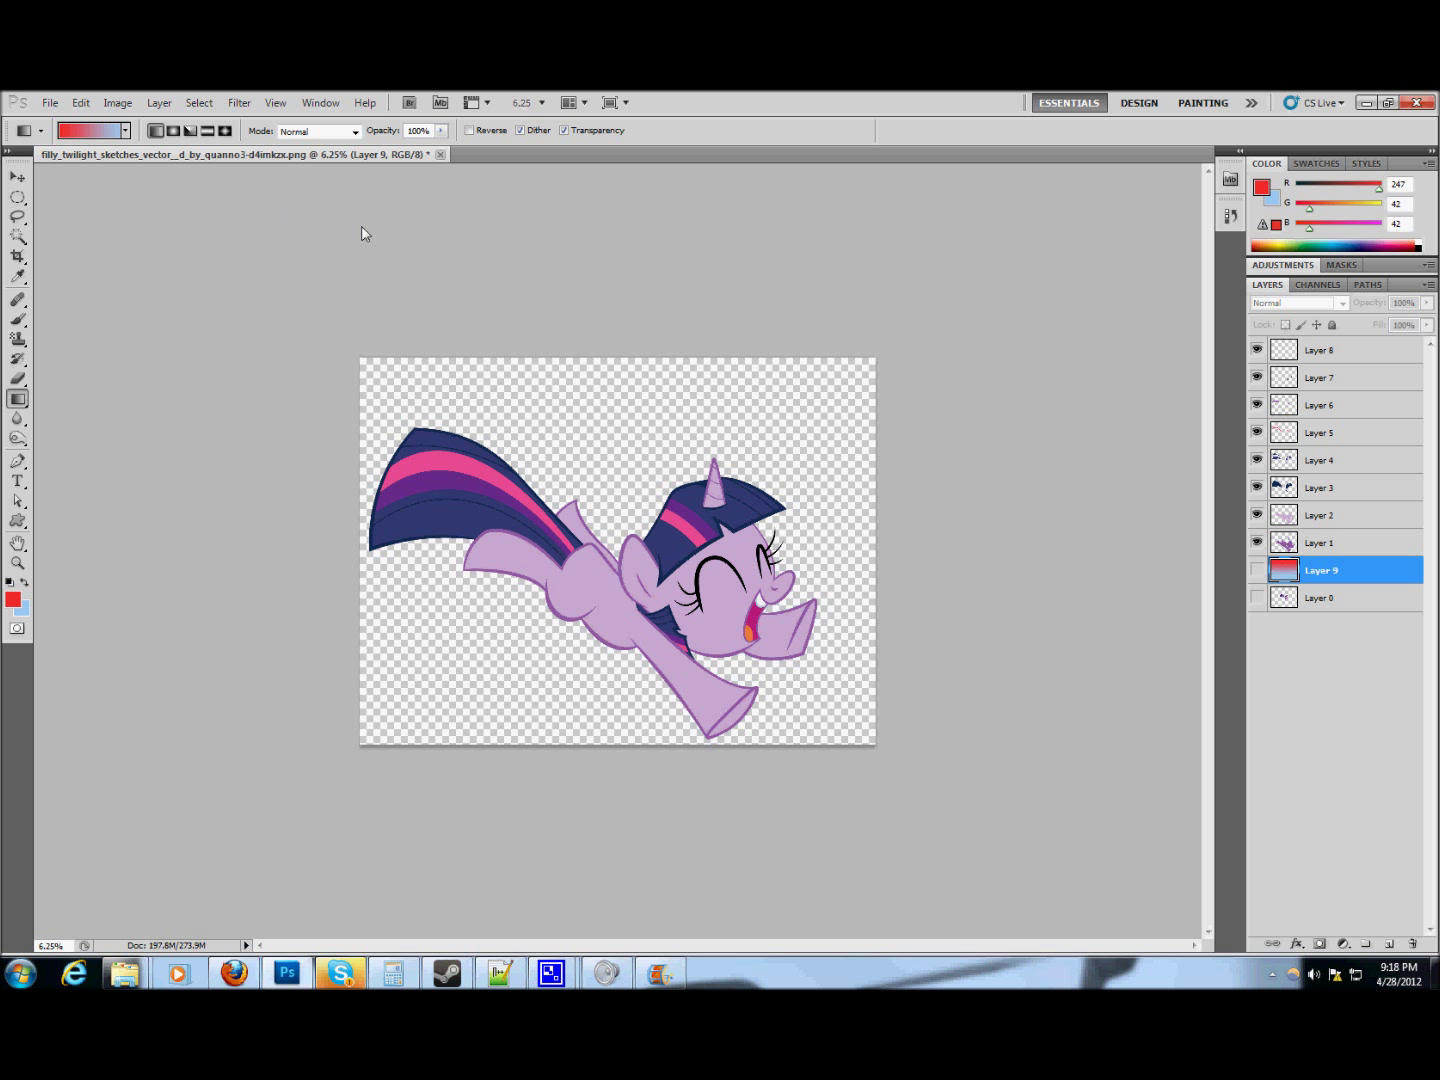
left_click(49, 103)
left_click(1252, 358)
left_click_drag(1258, 352, 1258, 464)
left_click(1258, 488)
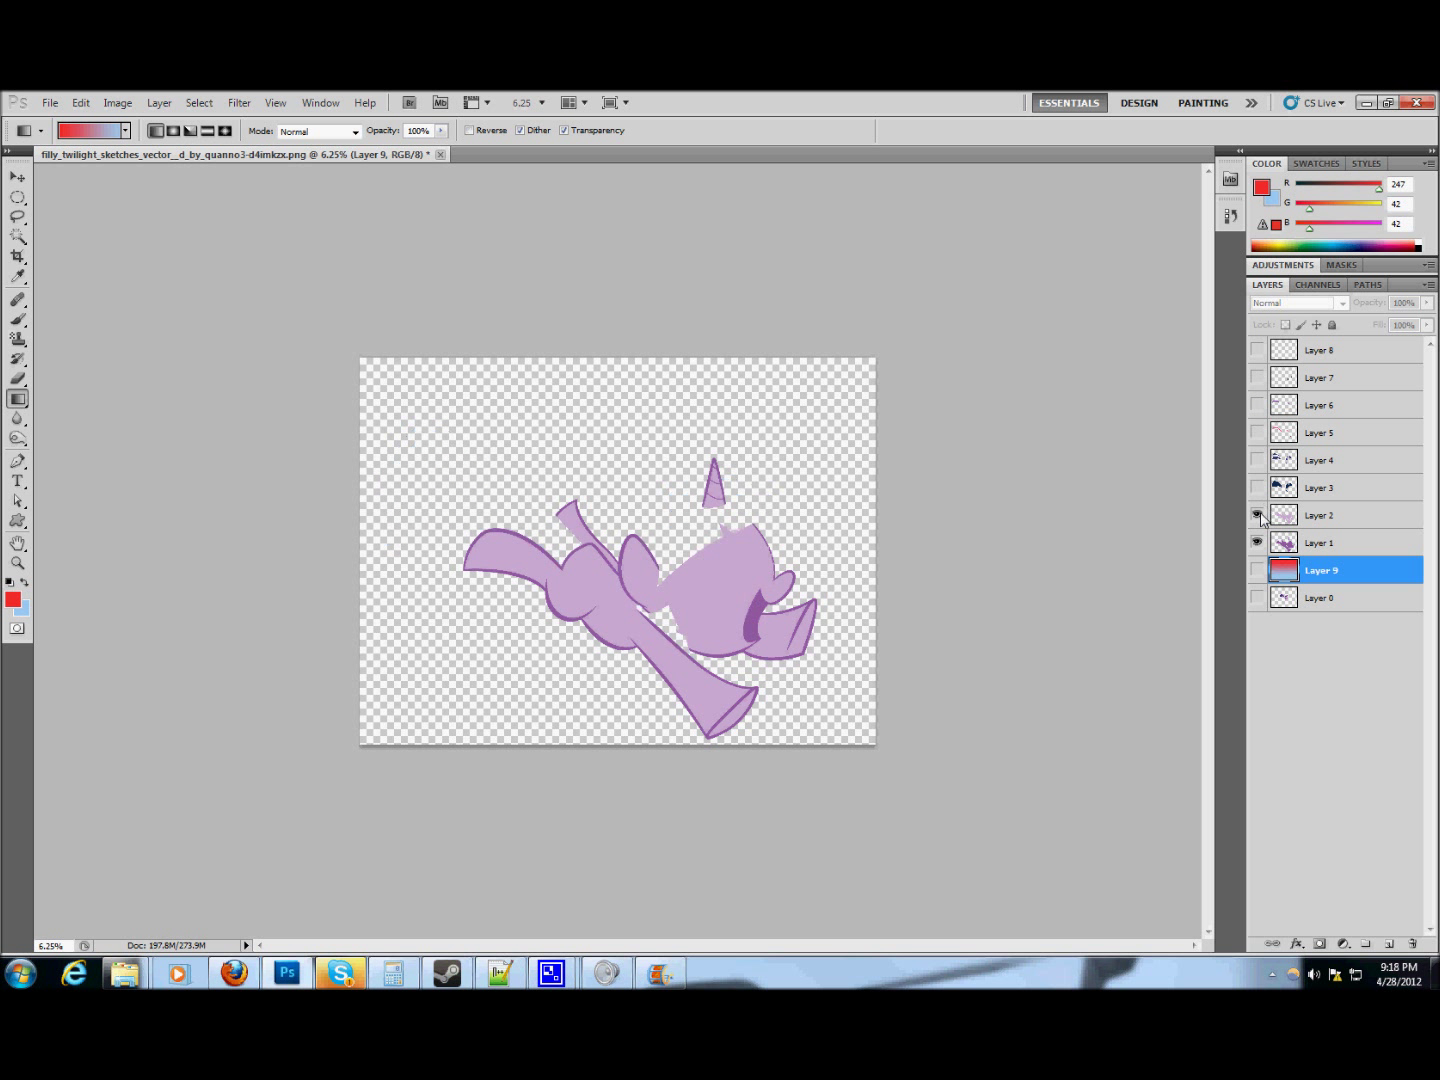
left_click(1258, 515)
- Try out an uncentred print placement for Layer 1 at top -1.819 and left -1.777 inches, leaving the print setup without printing
left_click(46, 105)
left_click(90, 568)
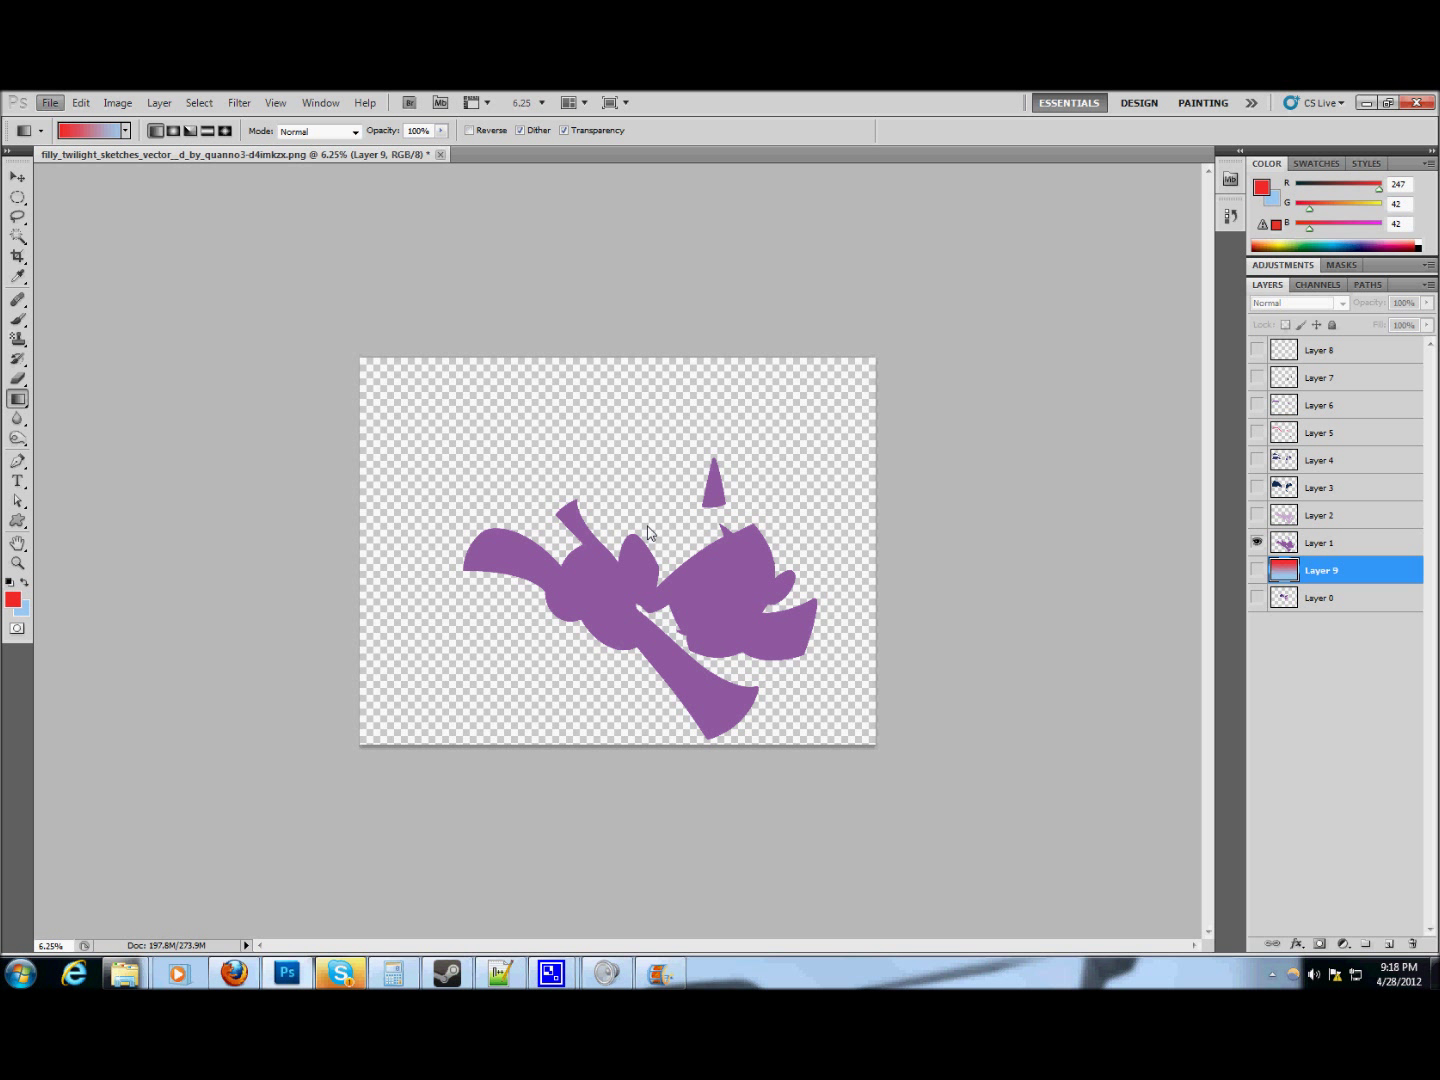
left_click(582, 436)
left_click_drag(412, 520, 387, 493)
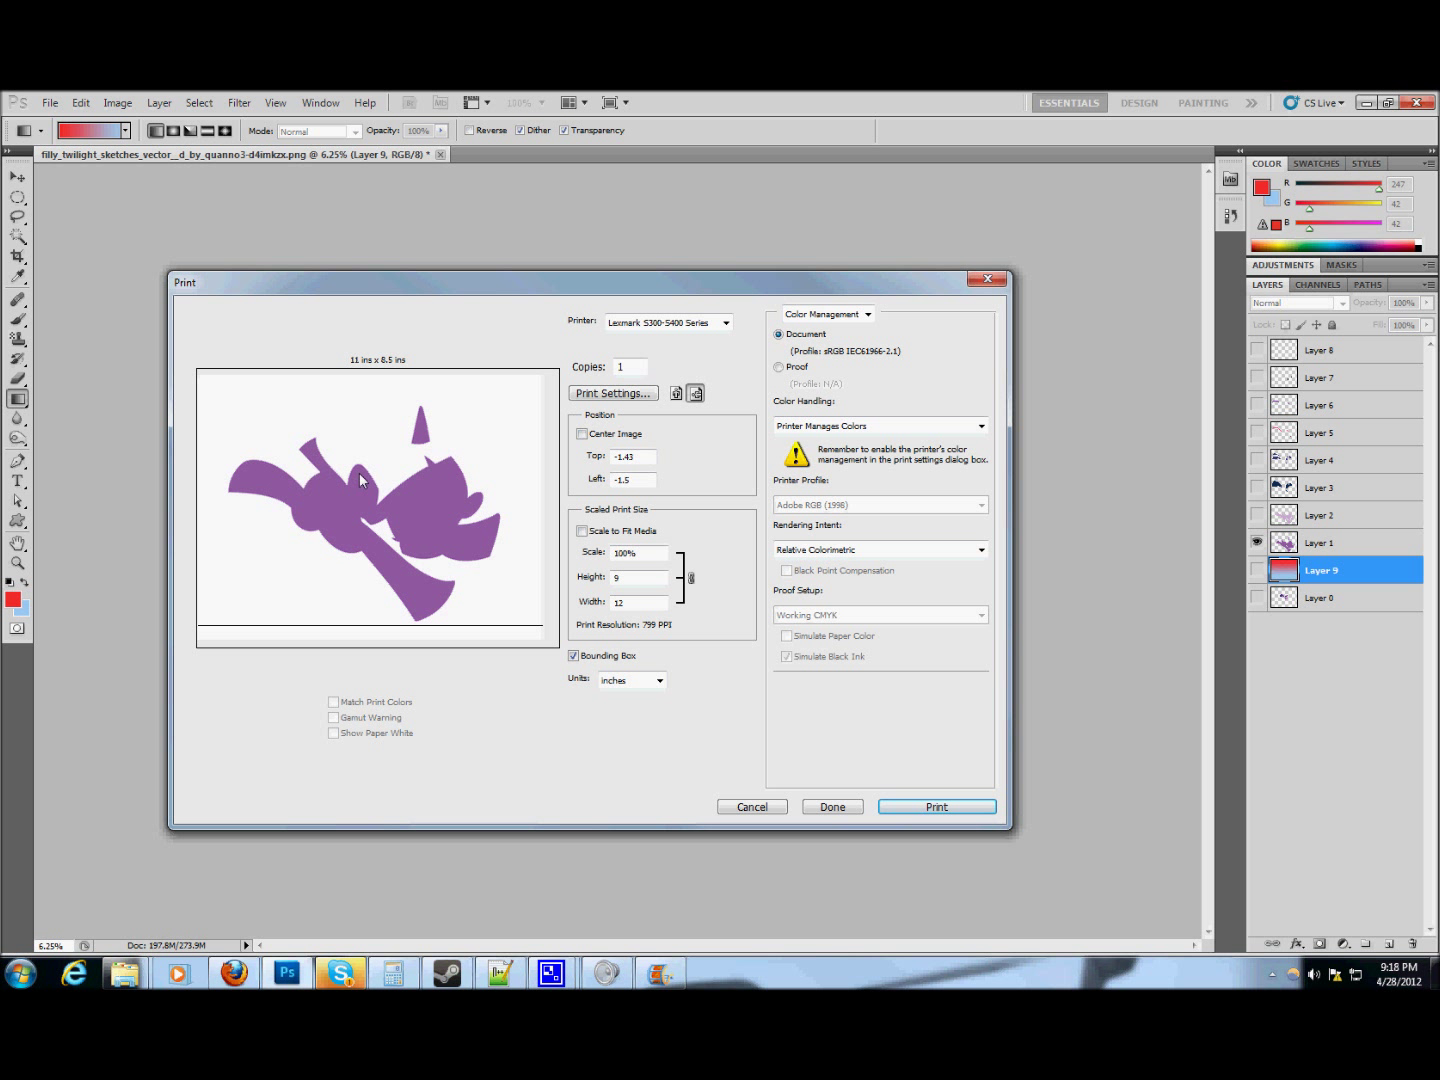
left_click_drag(381, 510, 372, 498)
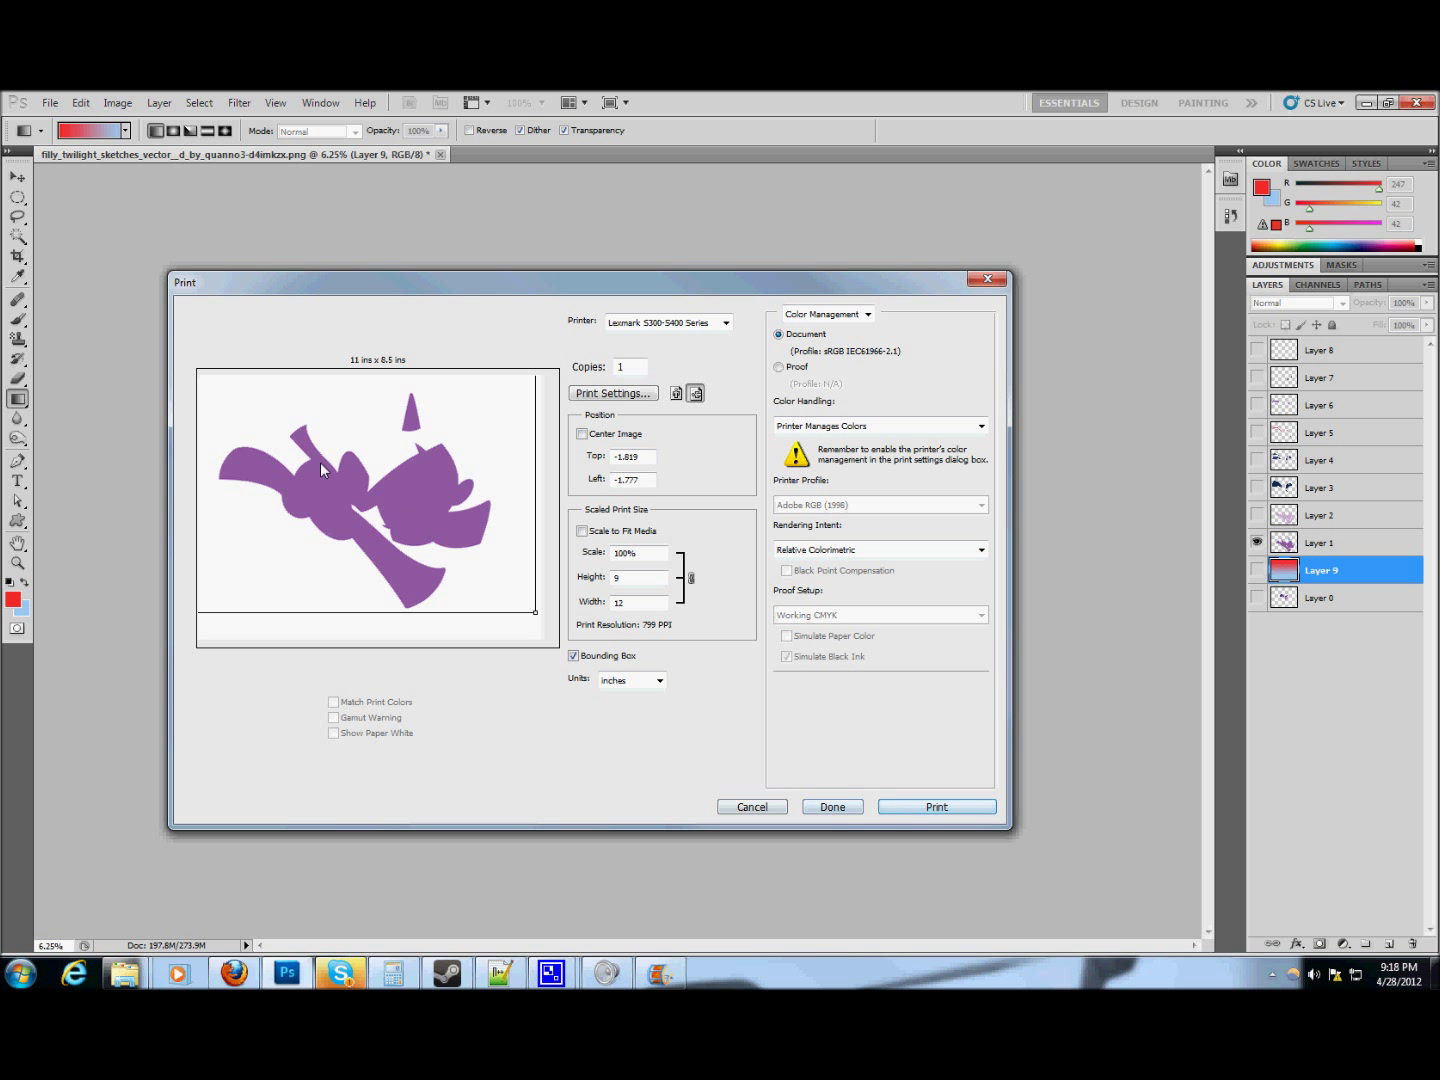
left_click_drag(645, 459, 551, 481)
left_click(753, 807)
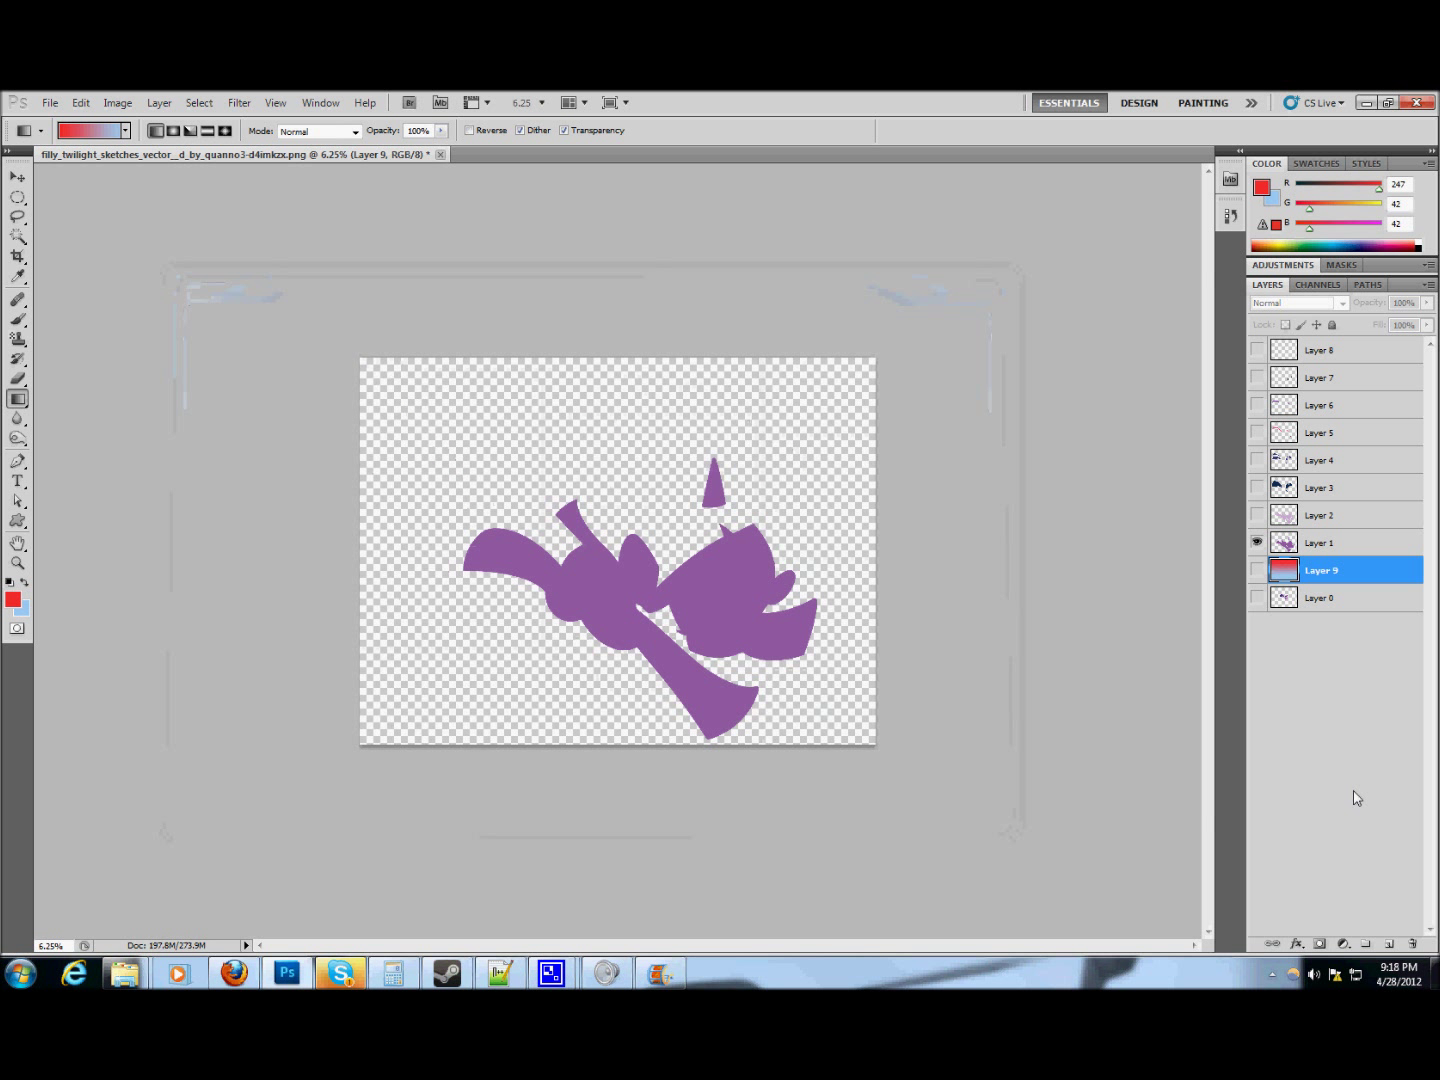
- Show Layer 2 with Layer 1 and preview its print placement uncentred, shifted up and left on the page, without printing
left_click(1258, 515)
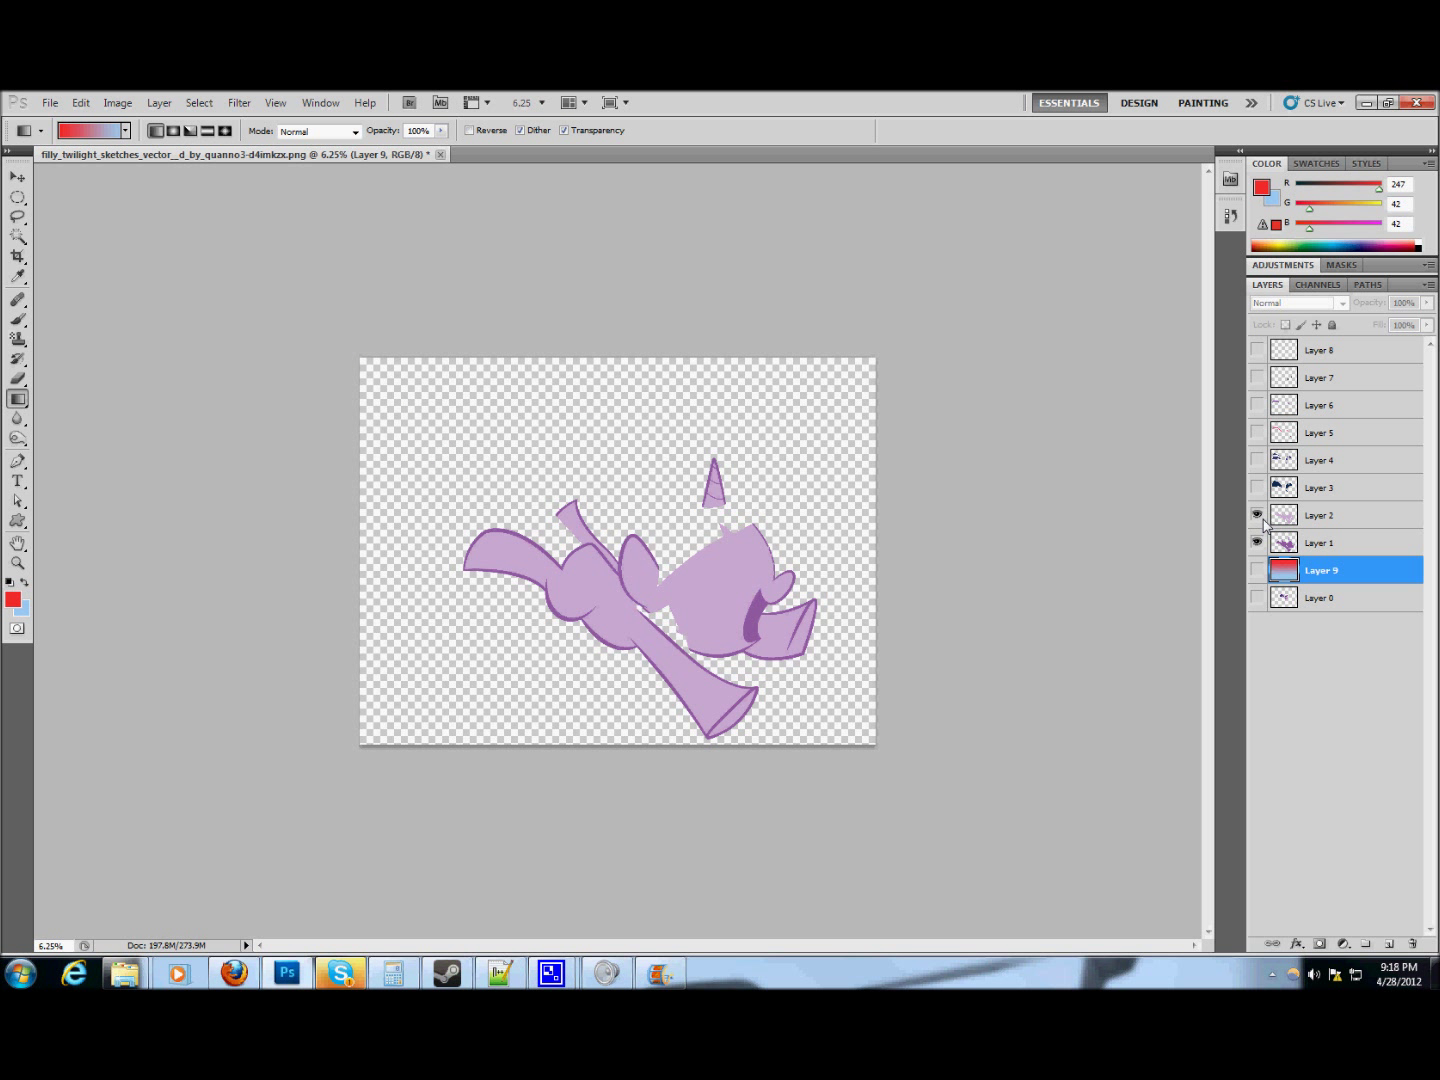
left_click(49, 102)
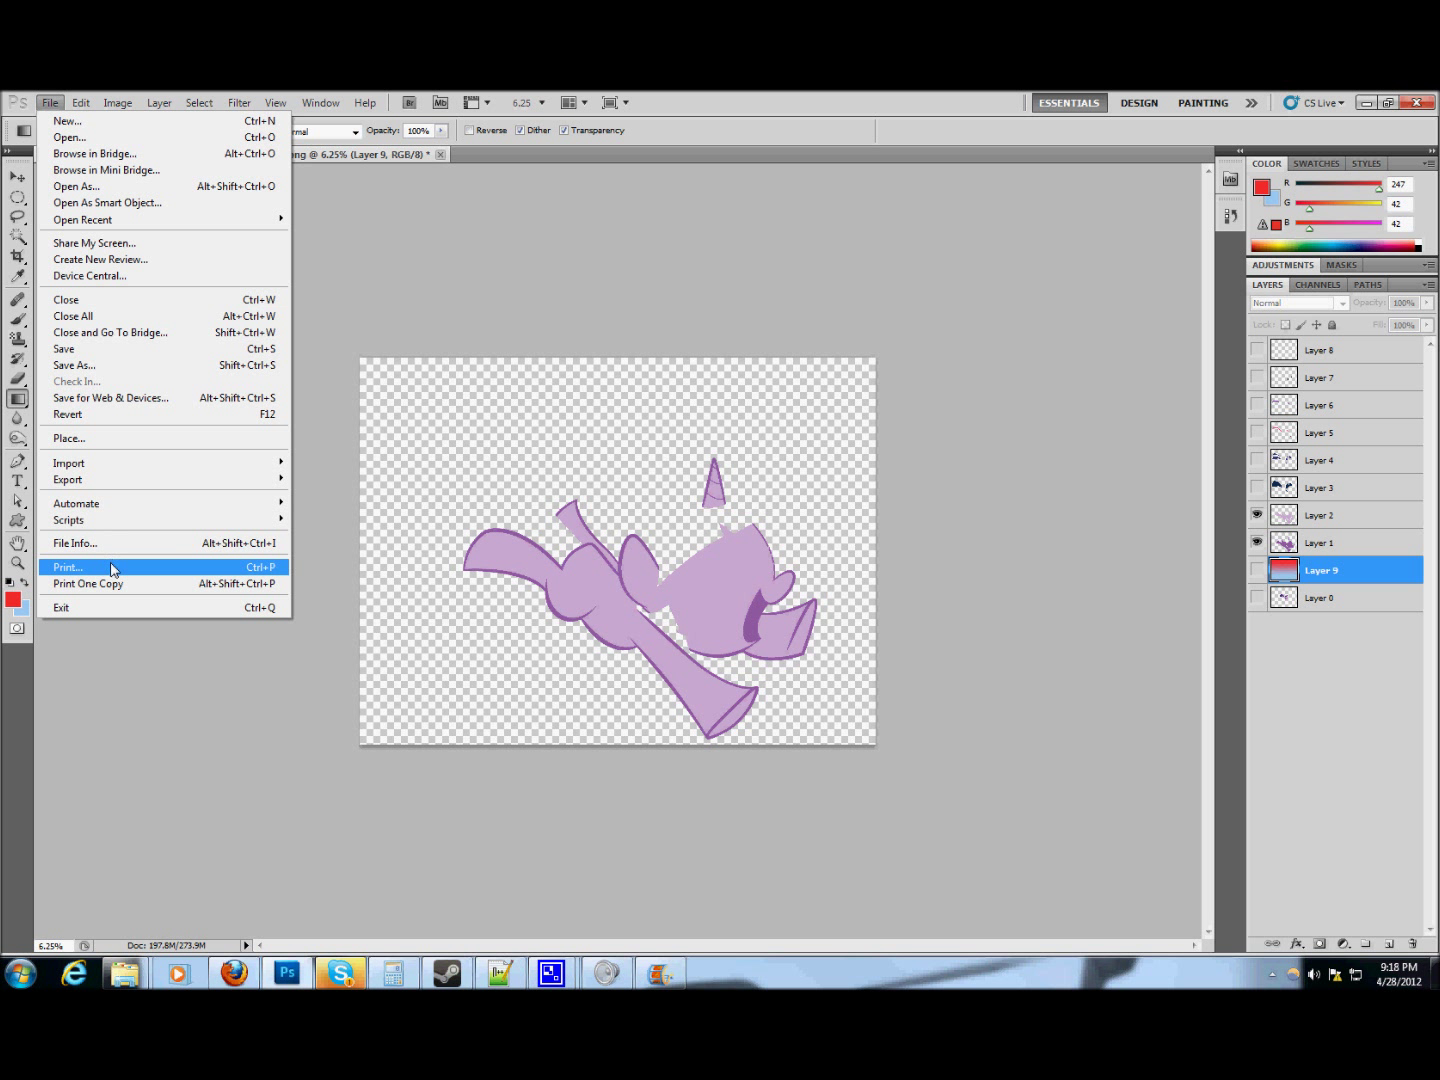
left_click(112, 567)
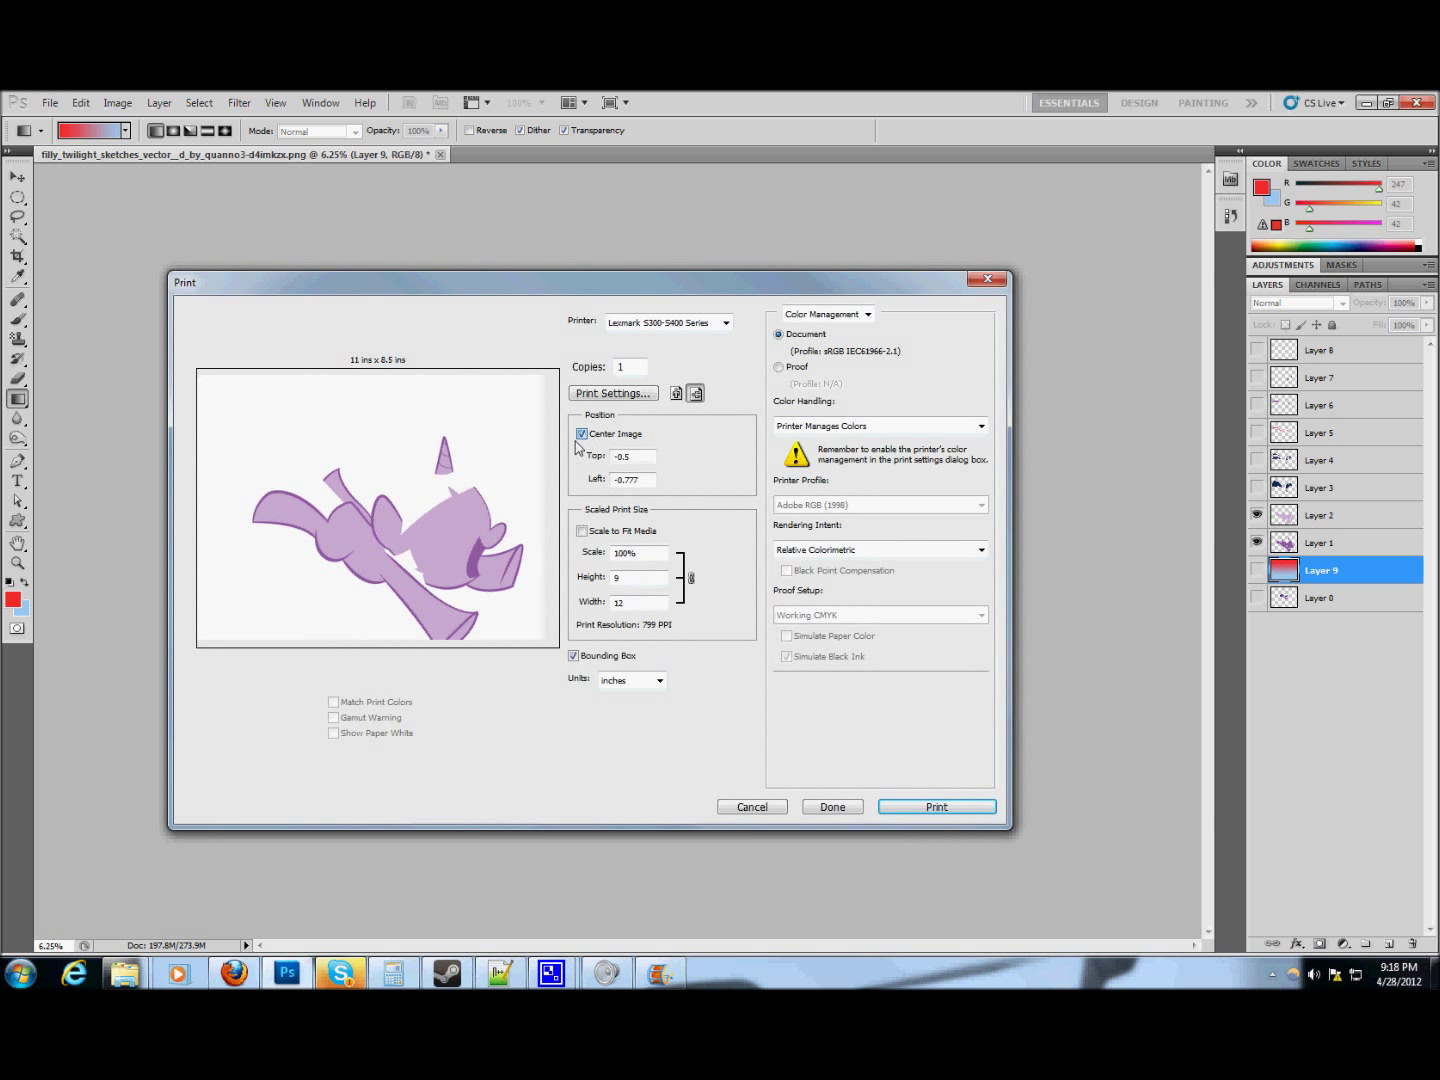
left_click(581, 433)
left_click(832, 807)
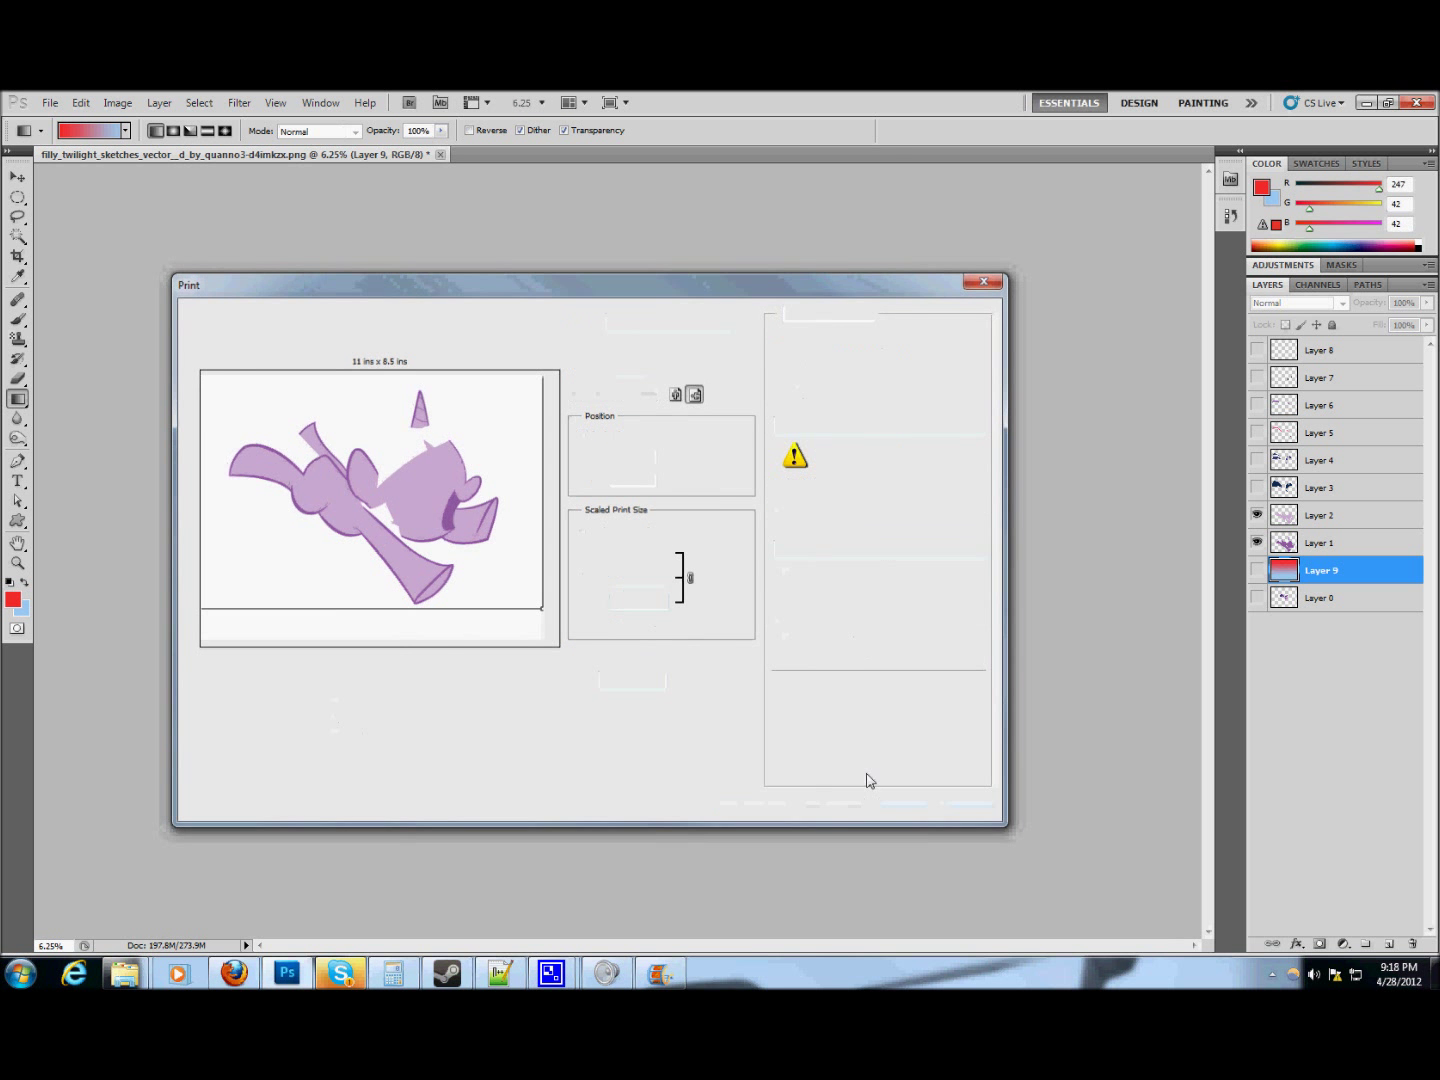
- Show Layer 3 as well and preview its print placement uncentred at top -0.666 and left 0.222 inches, without printing
left_click(1257, 487)
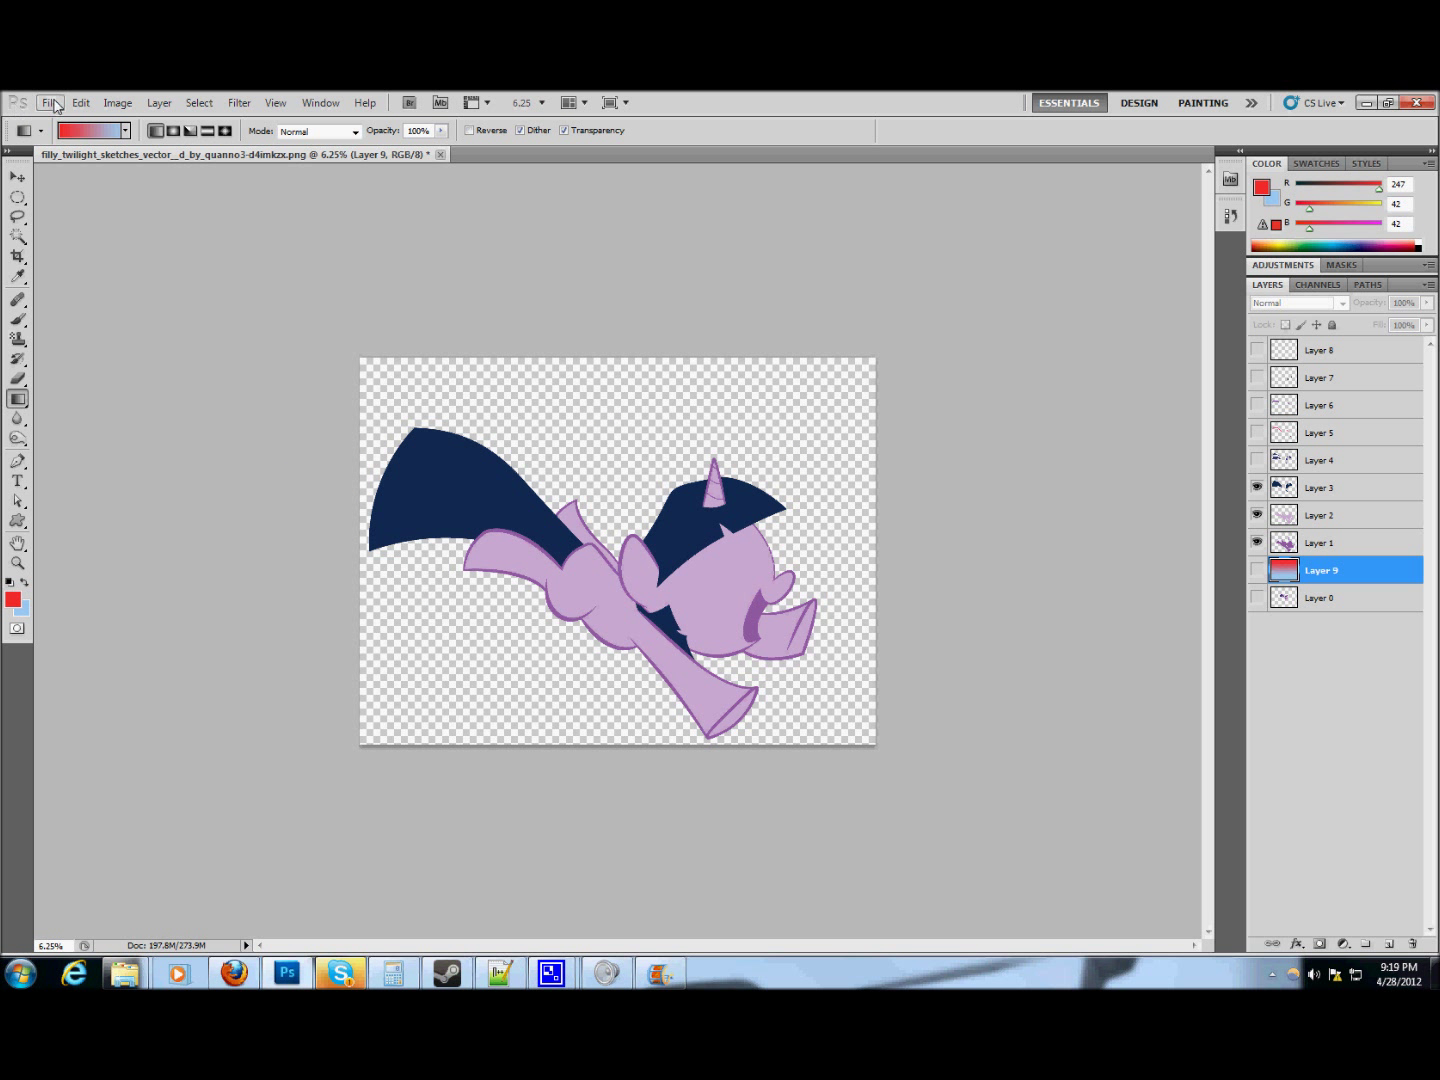
left_click(52, 103)
left_click(90, 565)
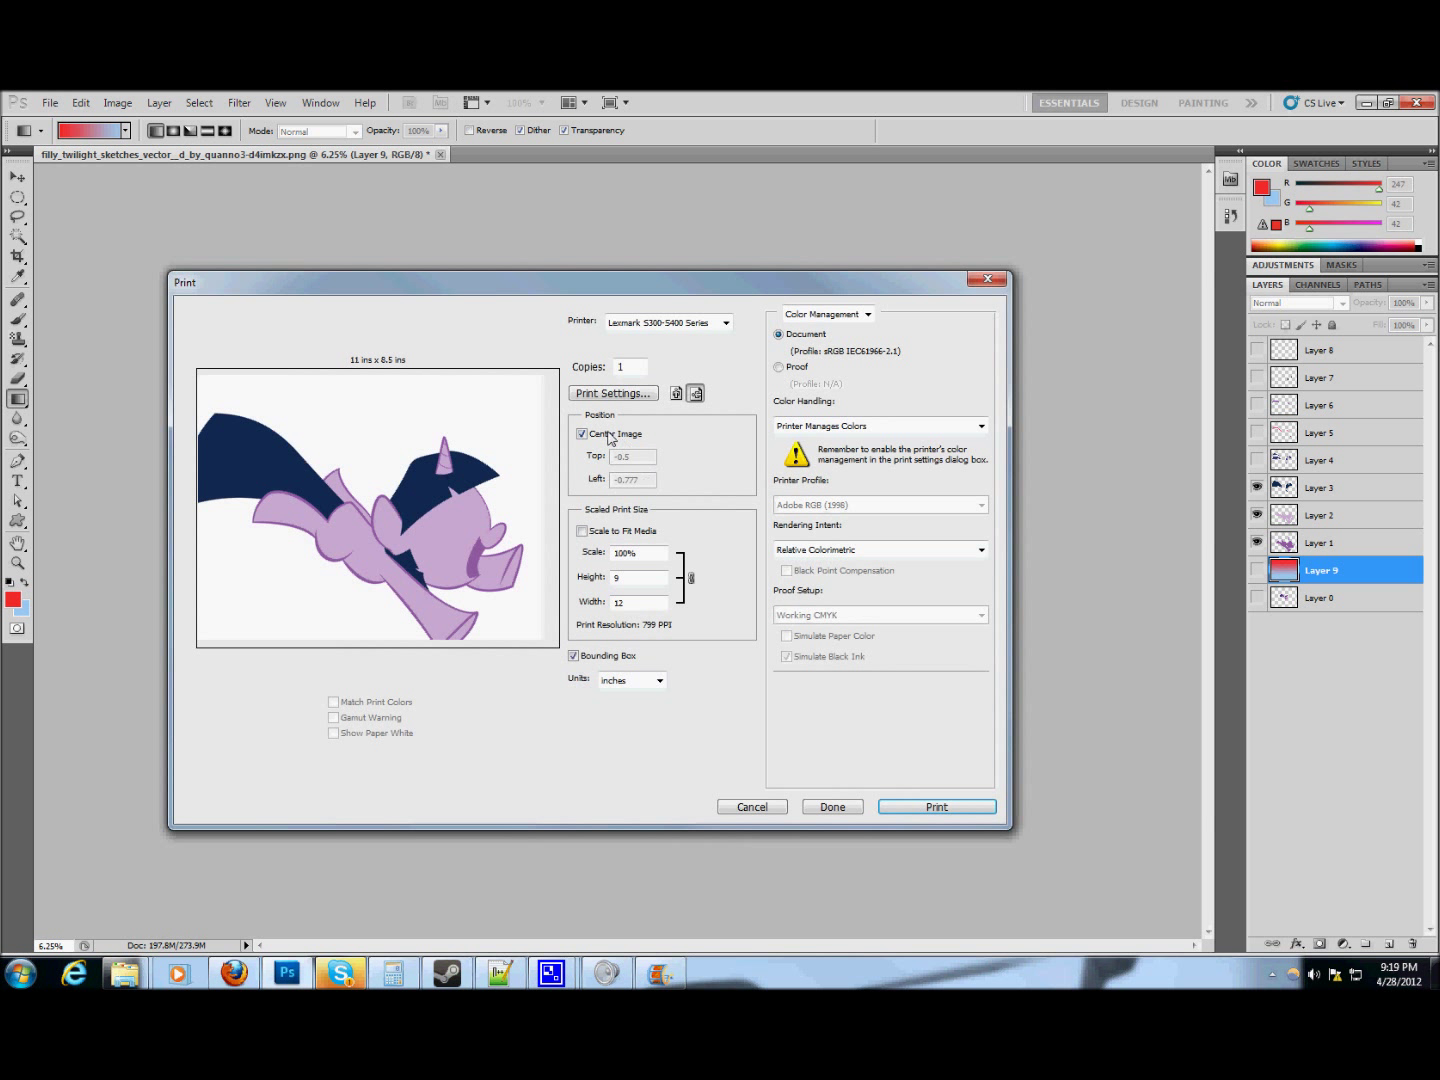
left_click_drag(411, 502, 347, 460)
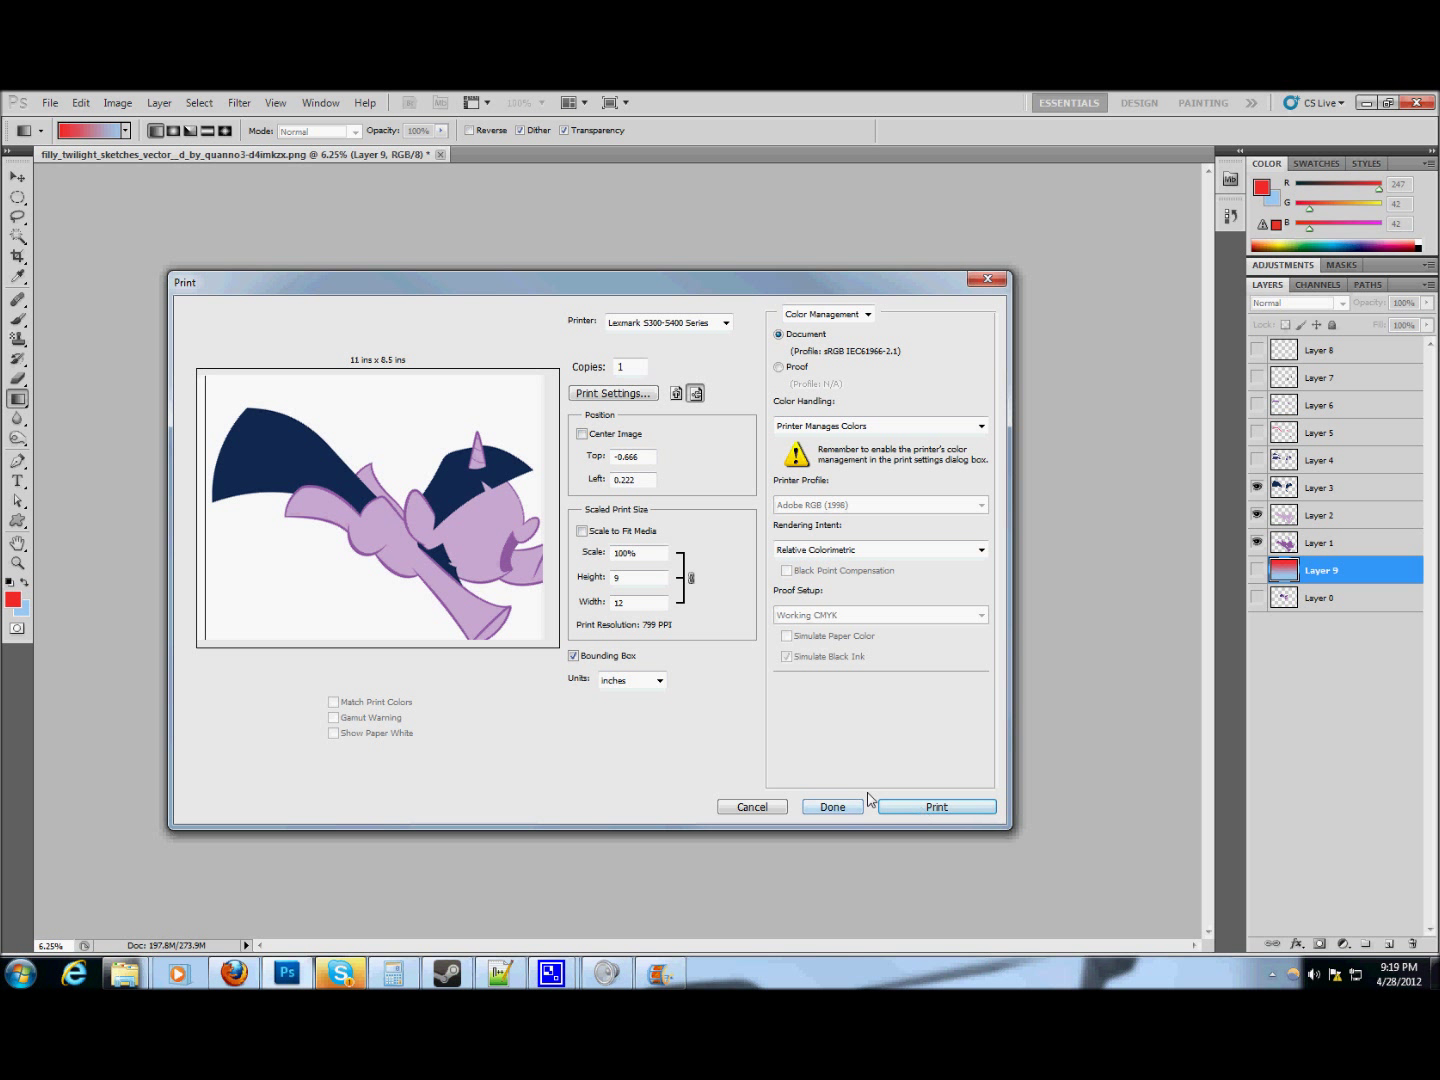
left_click(754, 807)
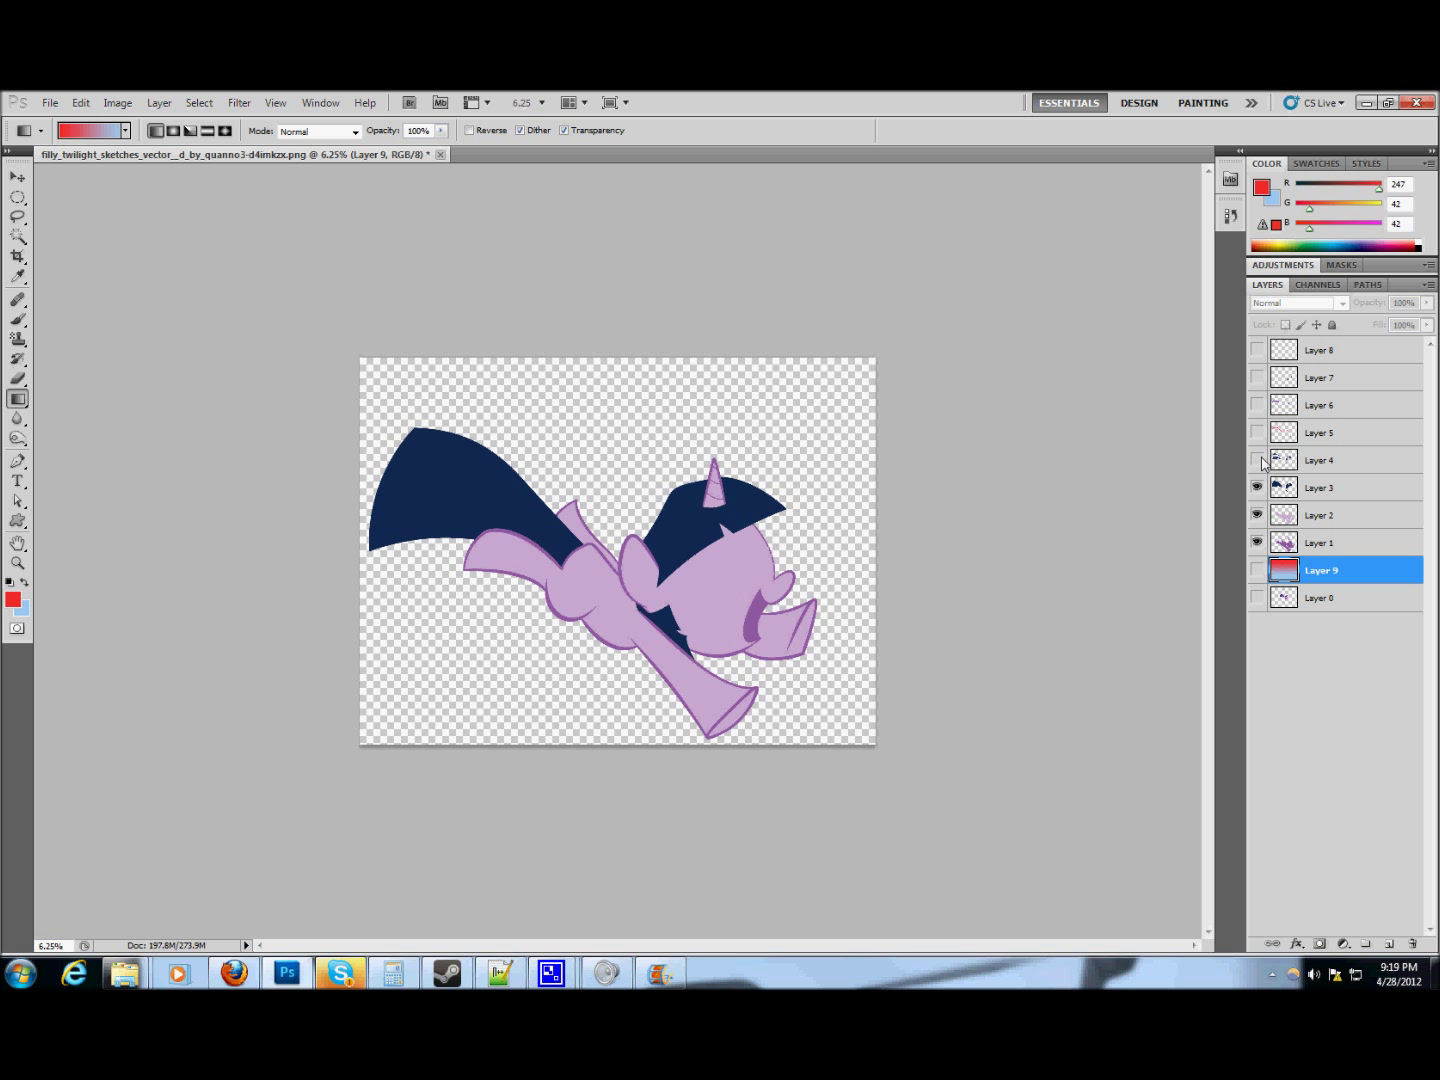
- Show Layers 4 to 8 again to complete the pony, and make Layer 3 the active layer
left_click(1261, 460)
left_click(1257, 433)
left_click(1257, 406)
left_click(1256, 380)
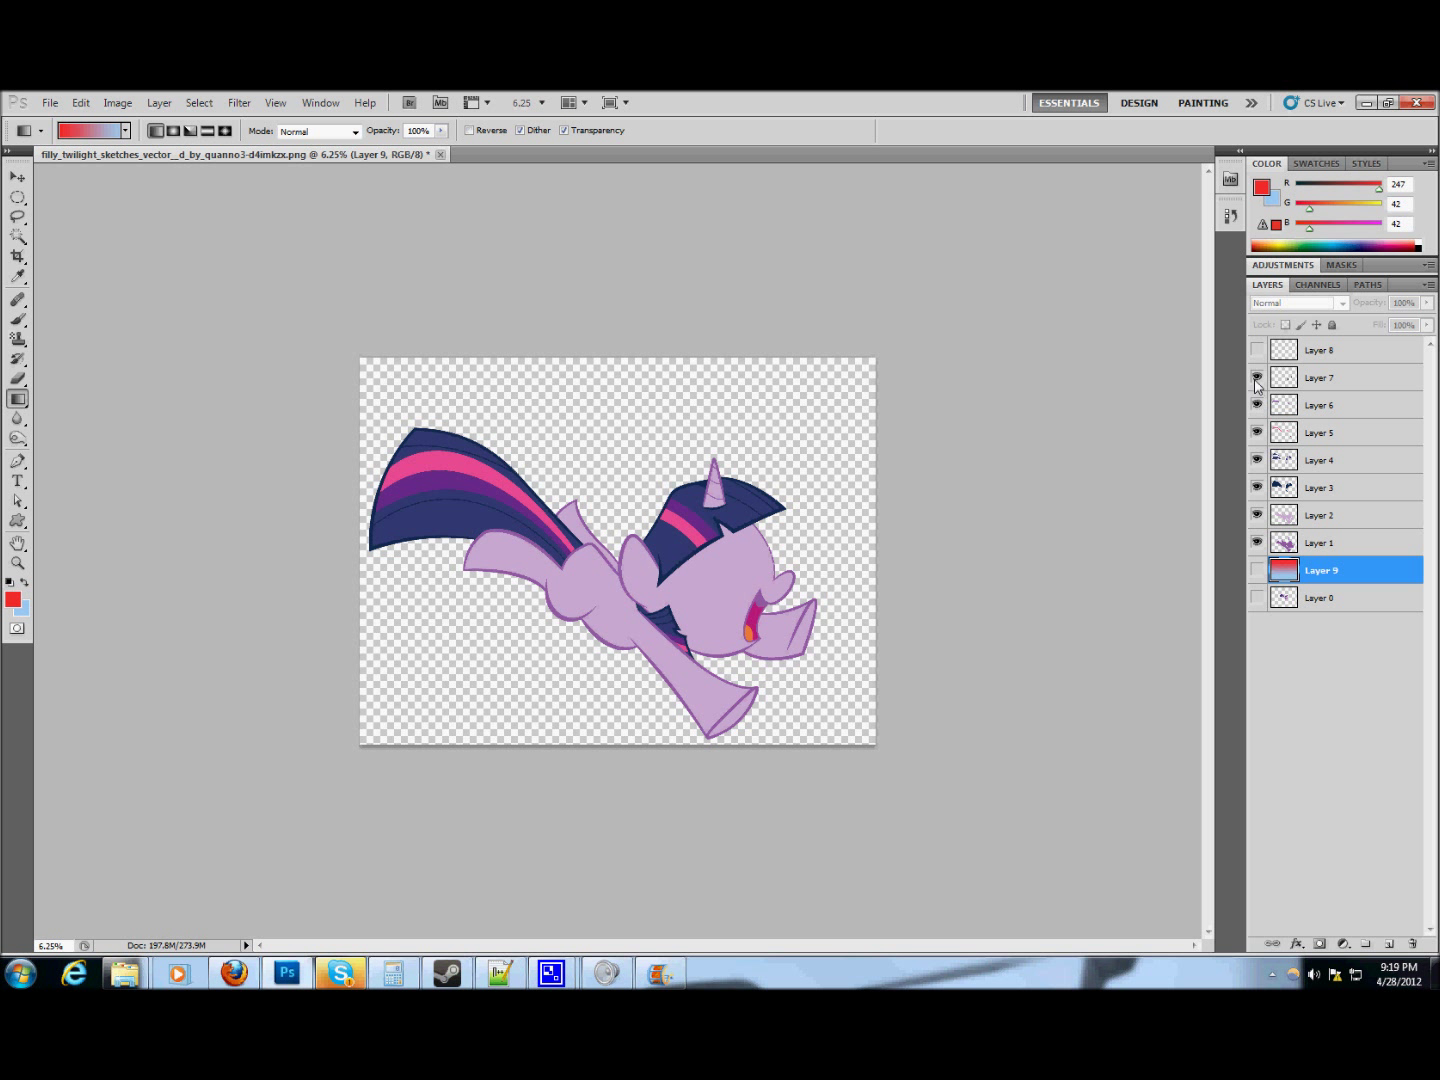
left_click(1257, 350)
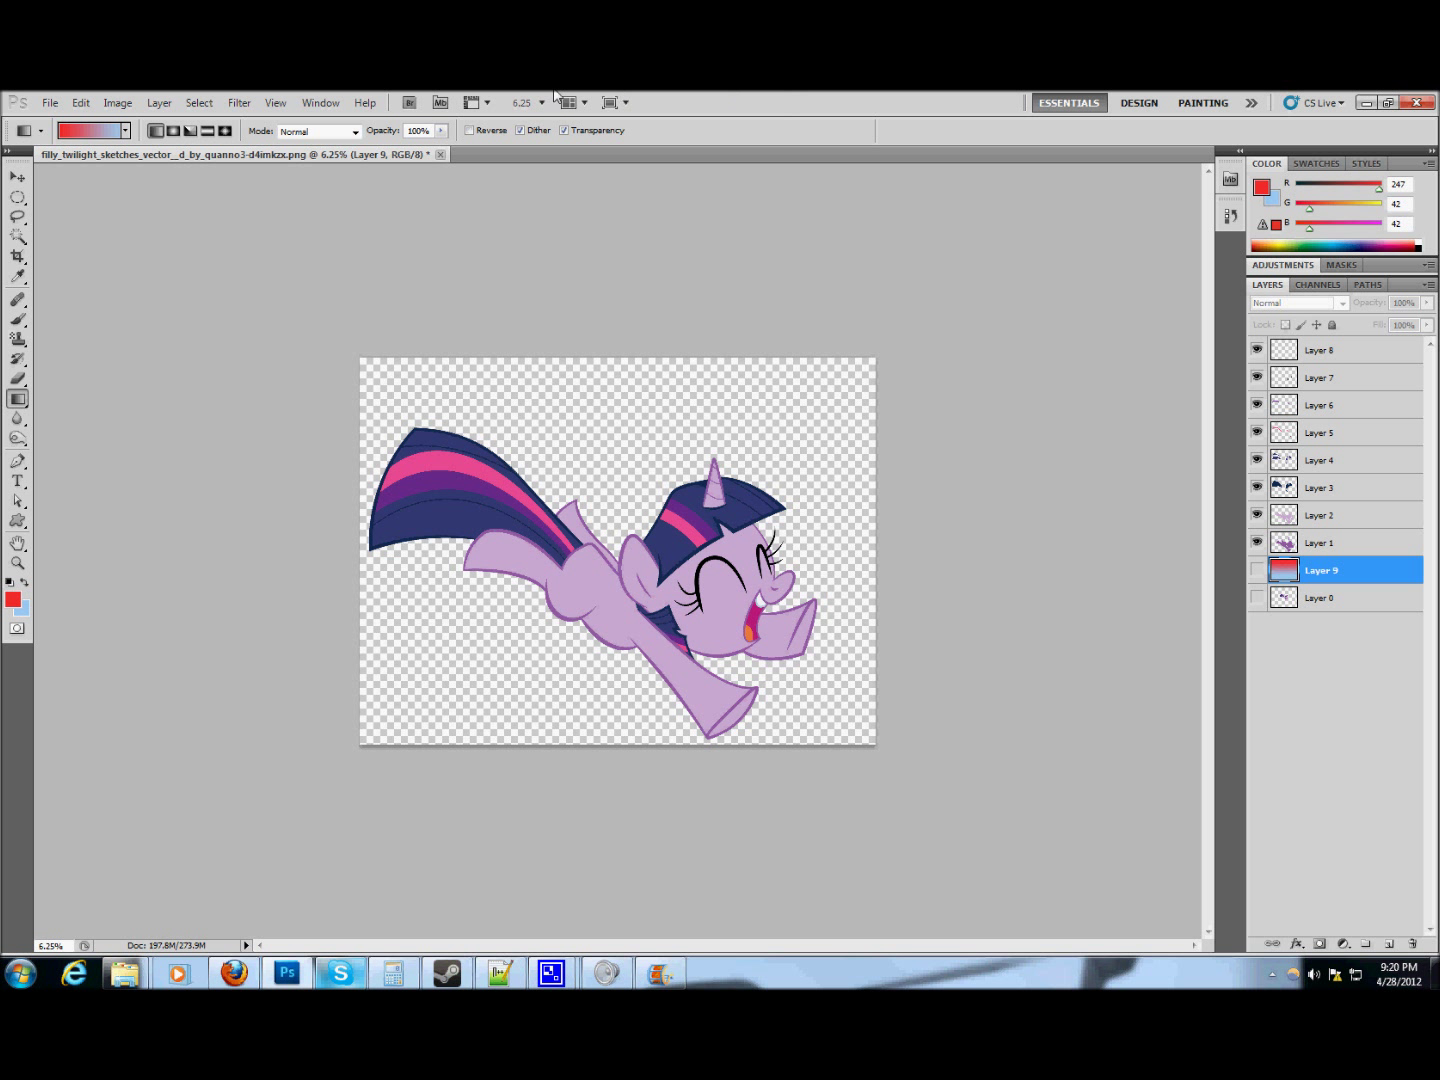
left_click(1314, 494)
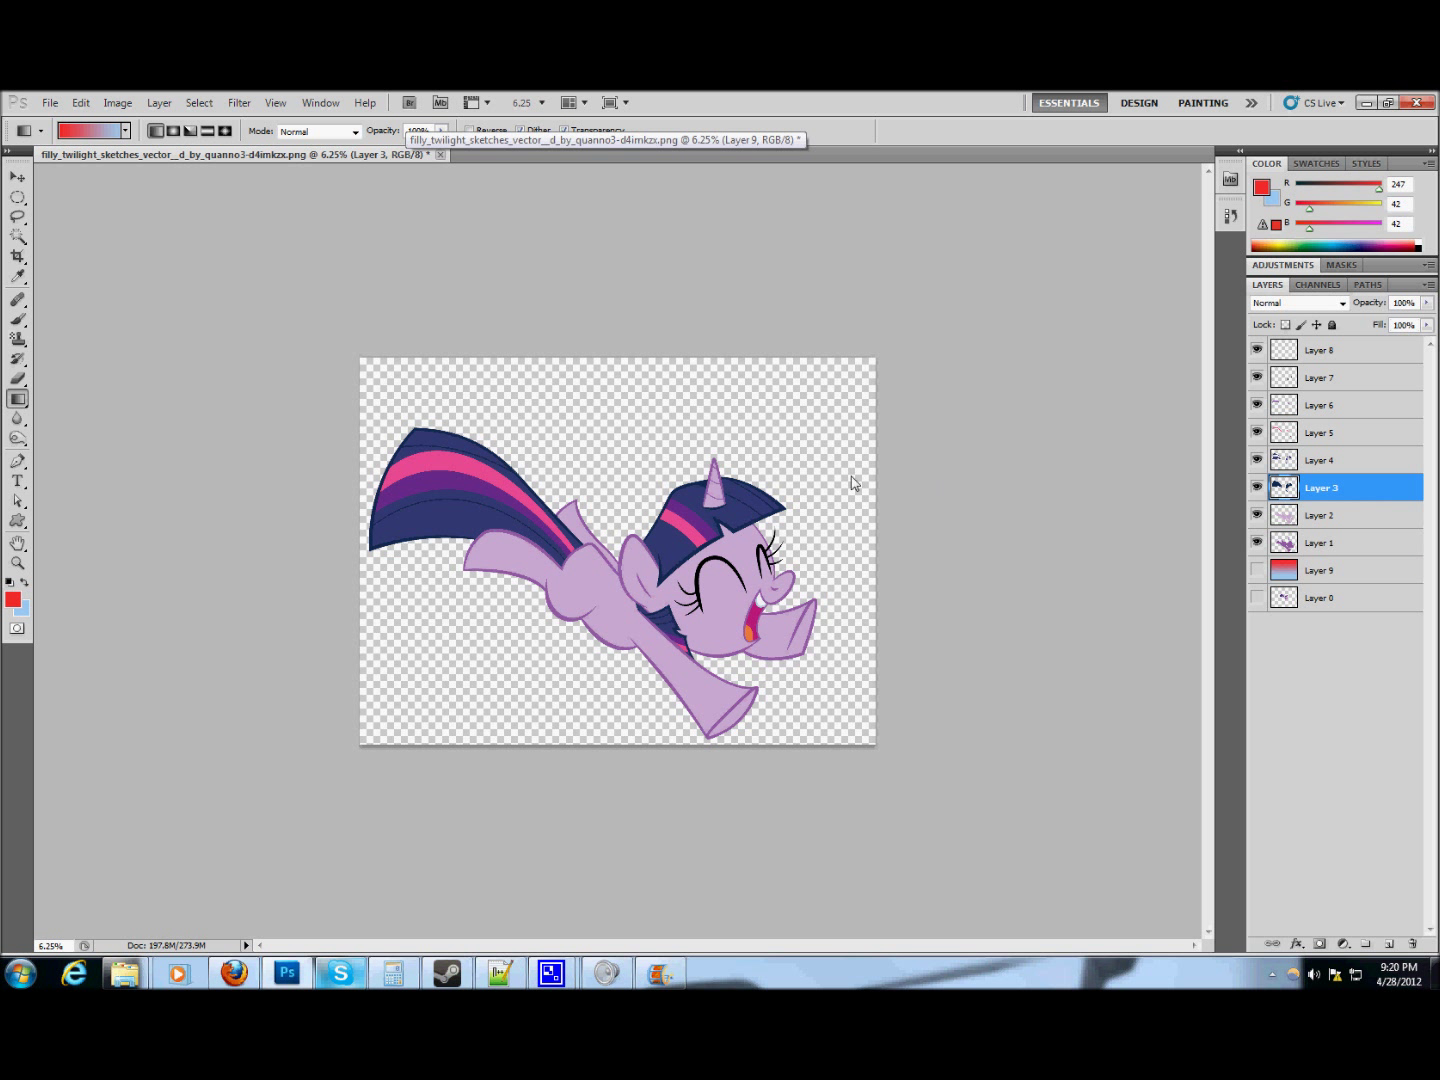